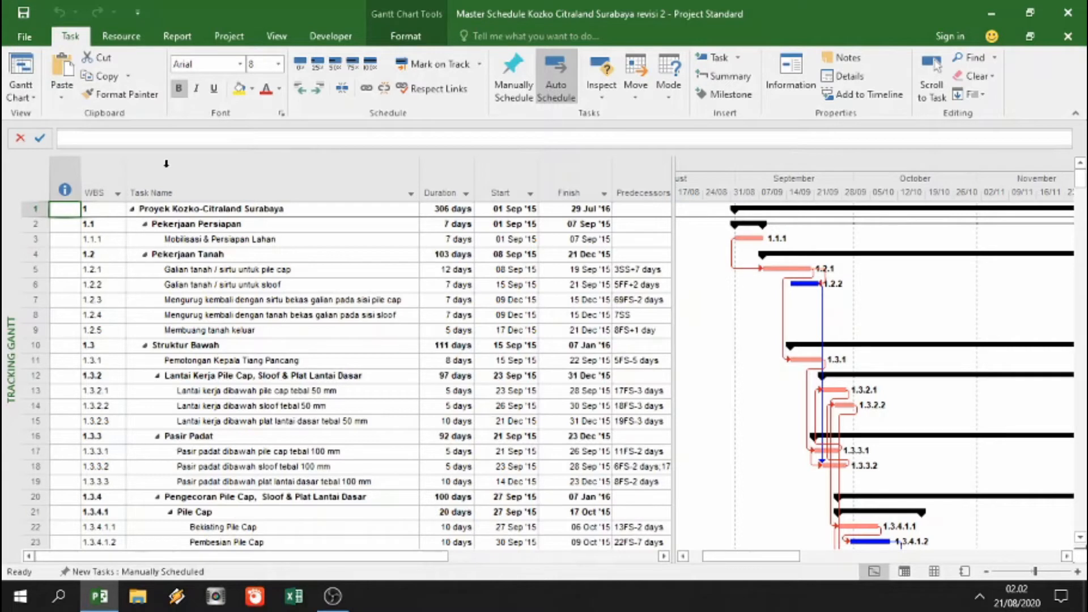
- Insert a Text1 column directly before the Duration column in the task table
left_click(402, 37)
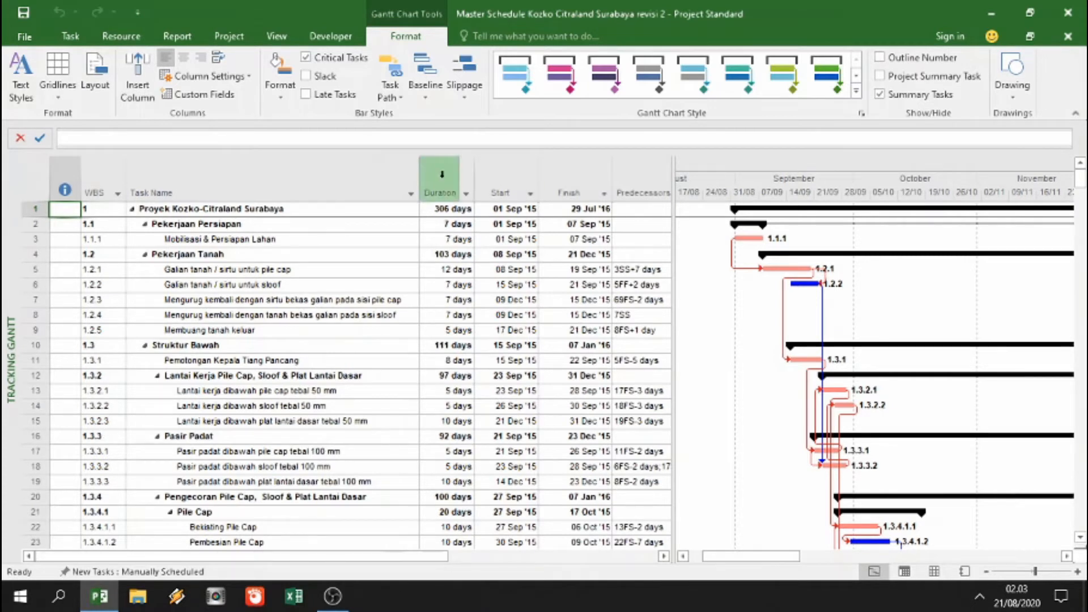
left_click(442, 174)
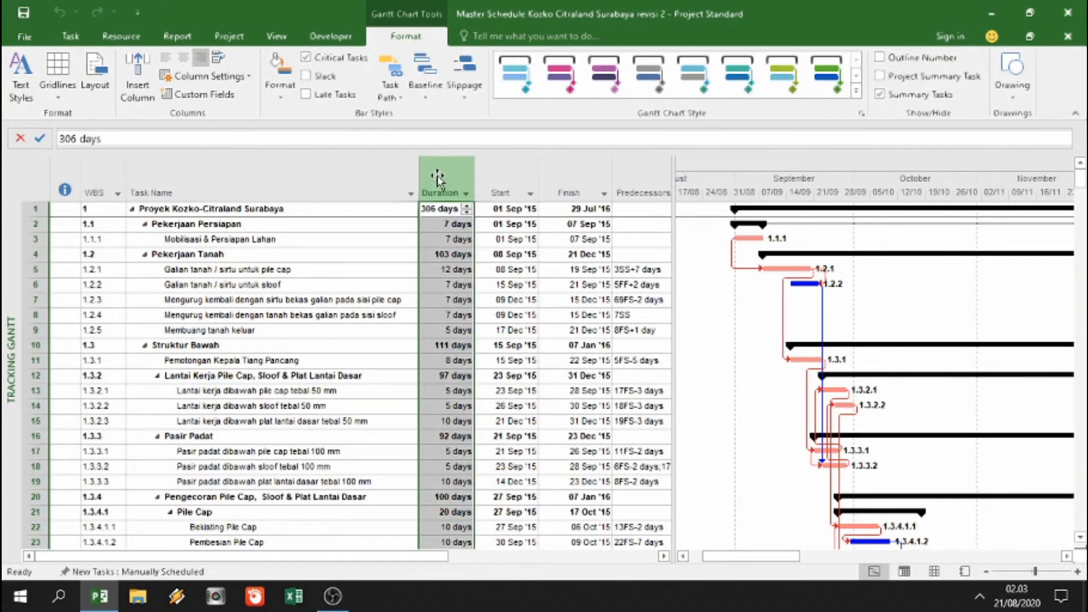
right_click(437, 177)
left_click(490, 285)
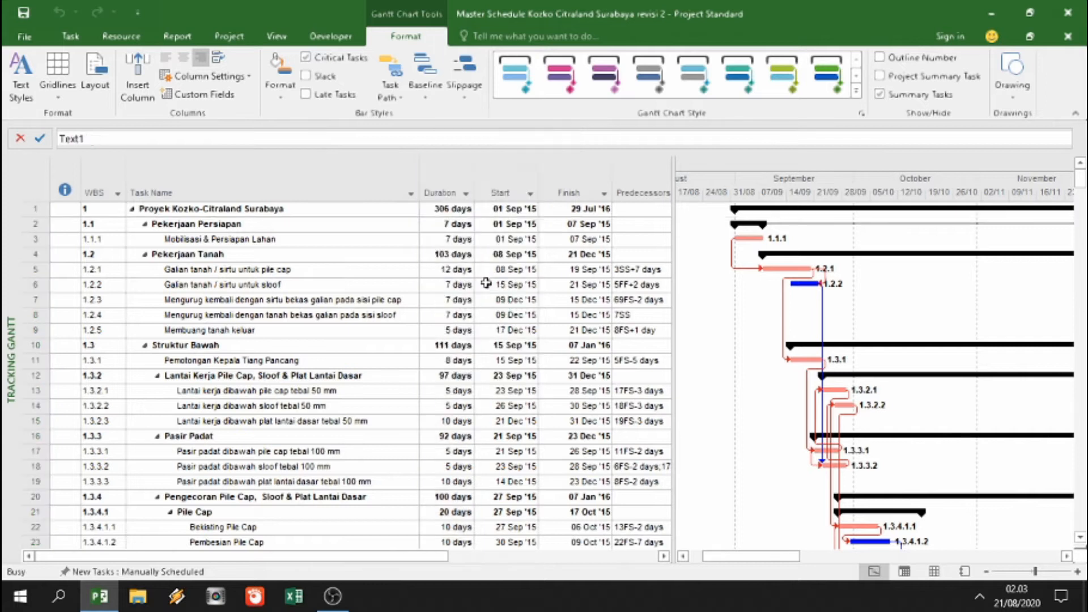
type("text1")
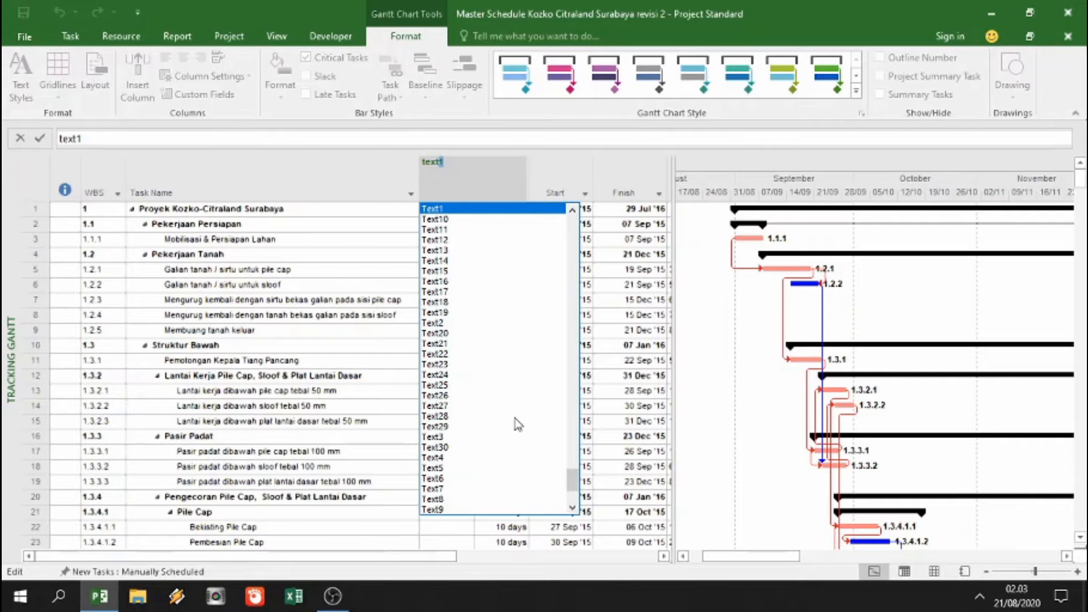
left_click(468, 209)
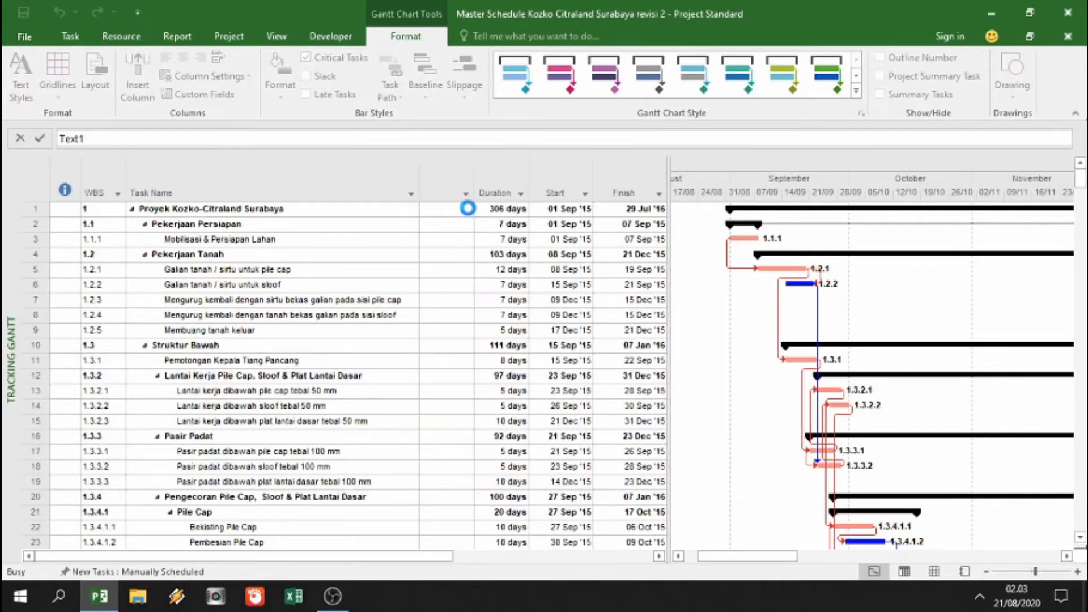
- Insert a Text2 column between the Text1 and Duration columns
right_click(484, 173)
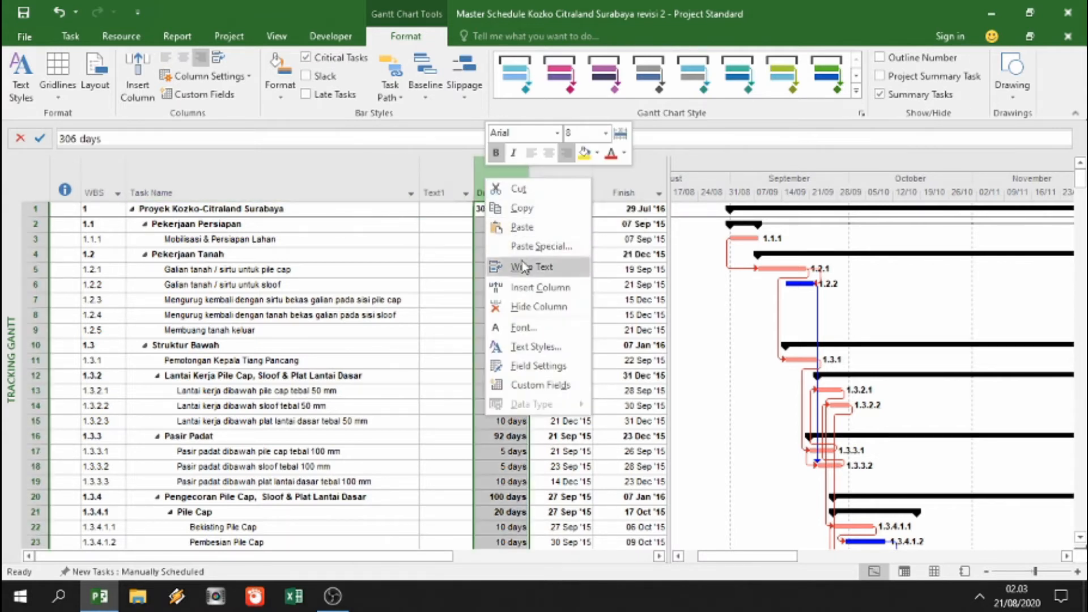
left_click(527, 288)
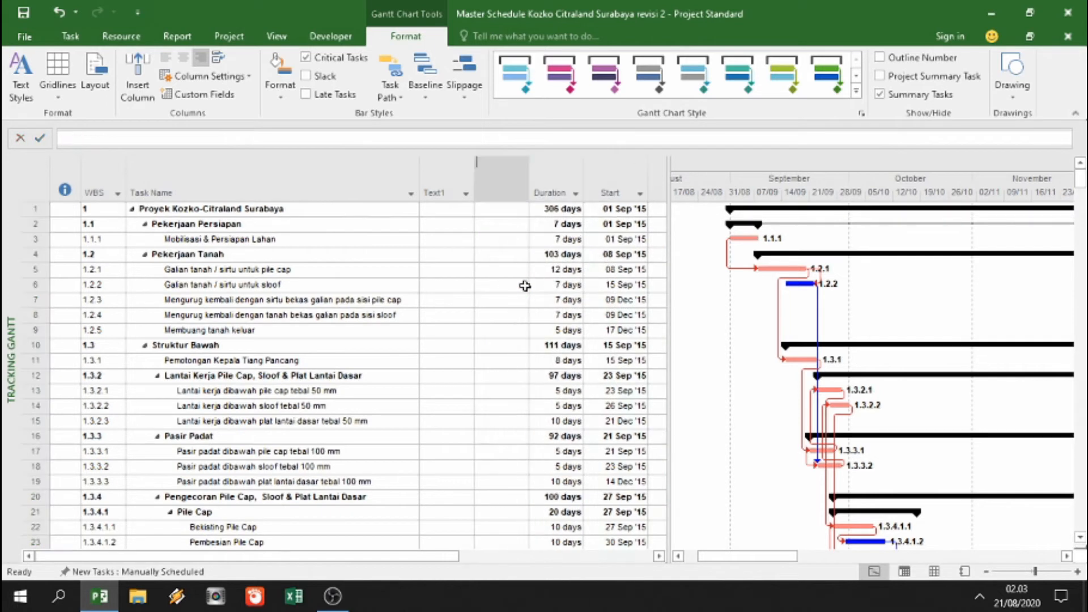
type("text1")
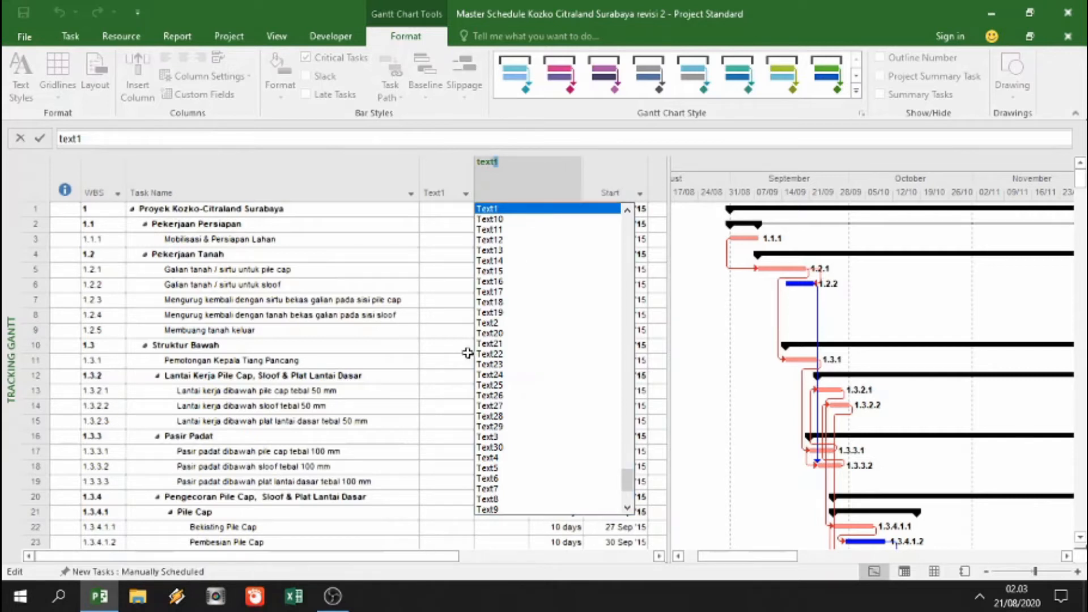
left_click(491, 322)
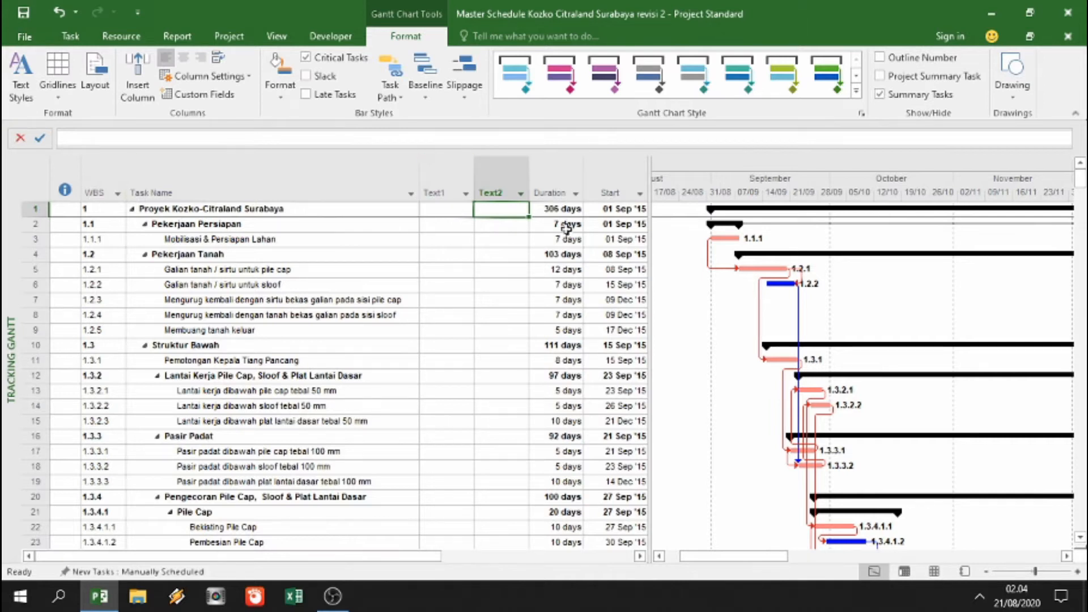
- Rename the Text1 column header to Volume and the Text2 column header to Satuan
left_click(441, 182)
type("Volume")
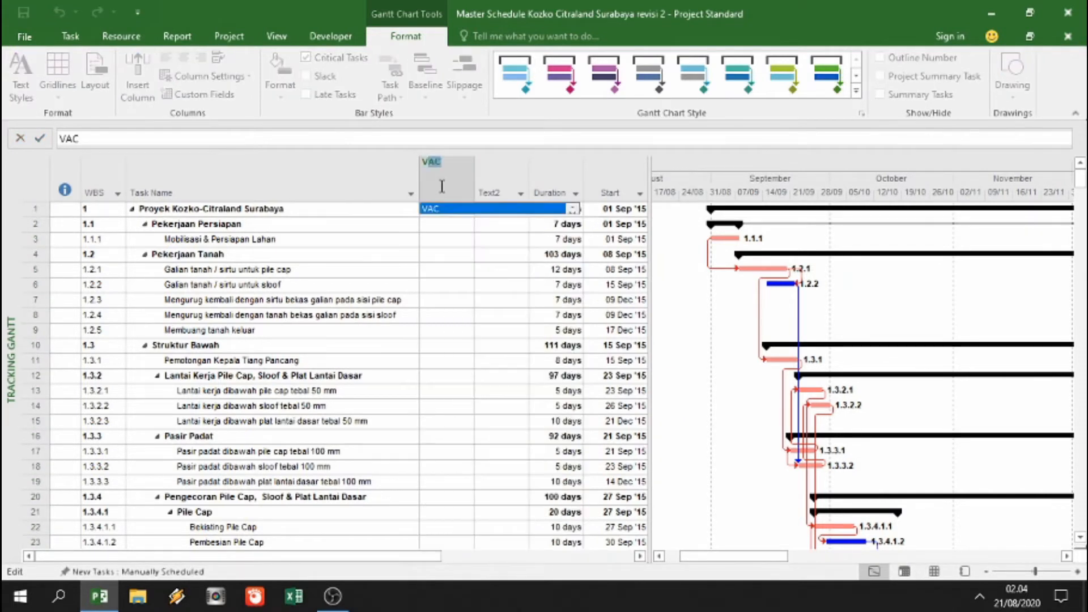
left_click(458, 238)
left_click(500, 183)
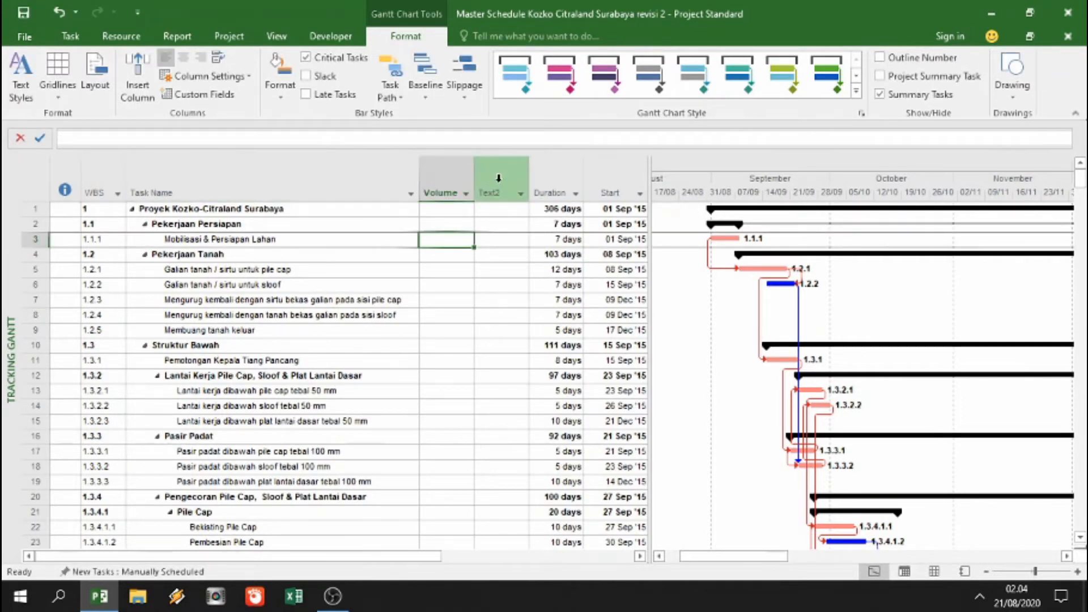
left_click(500, 183)
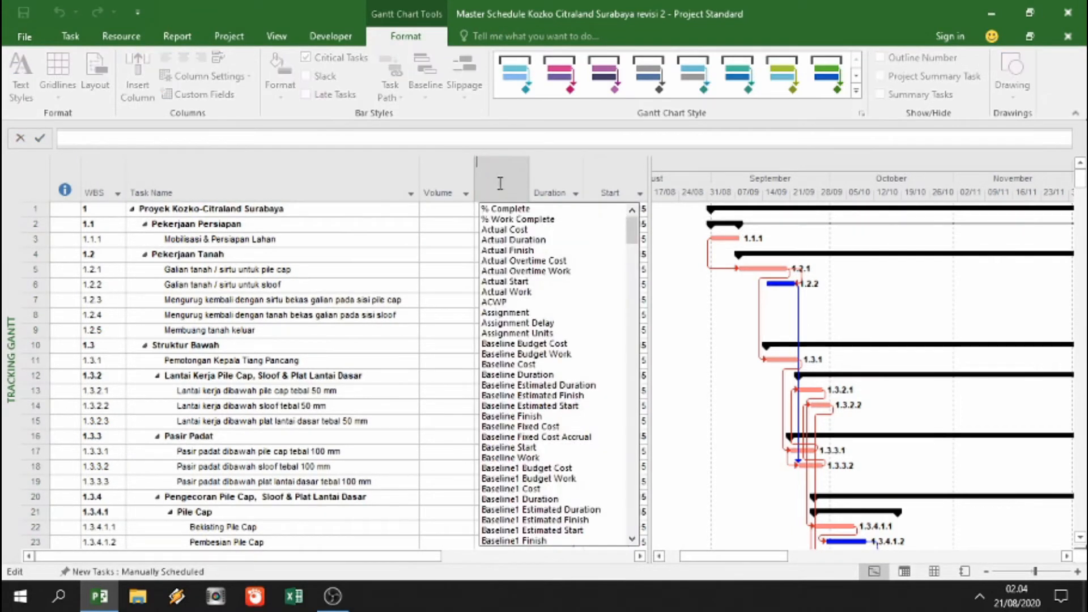
type("Satuan")
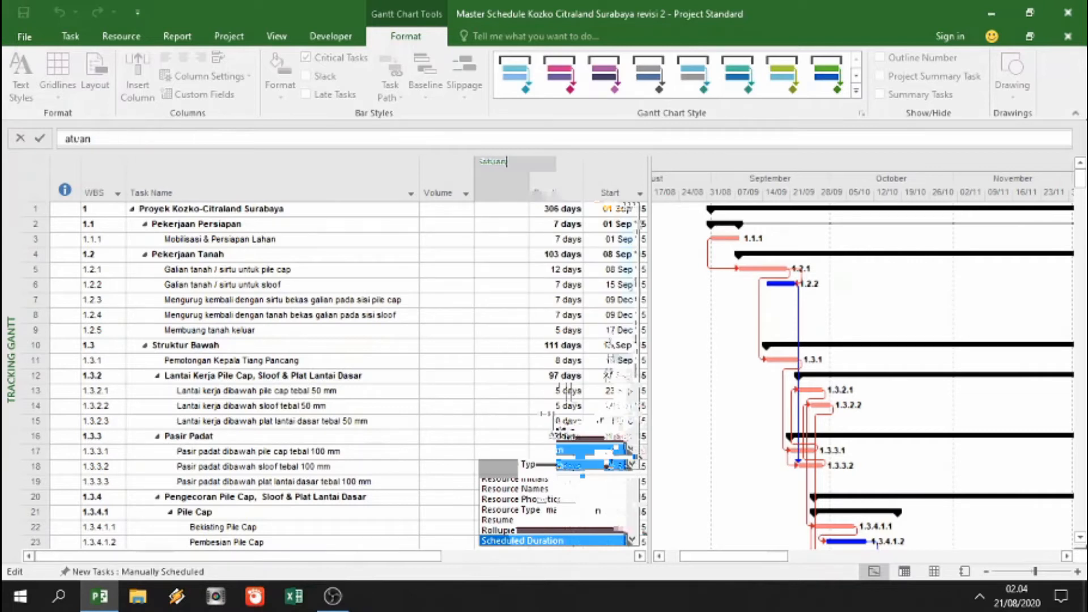
key("Return")
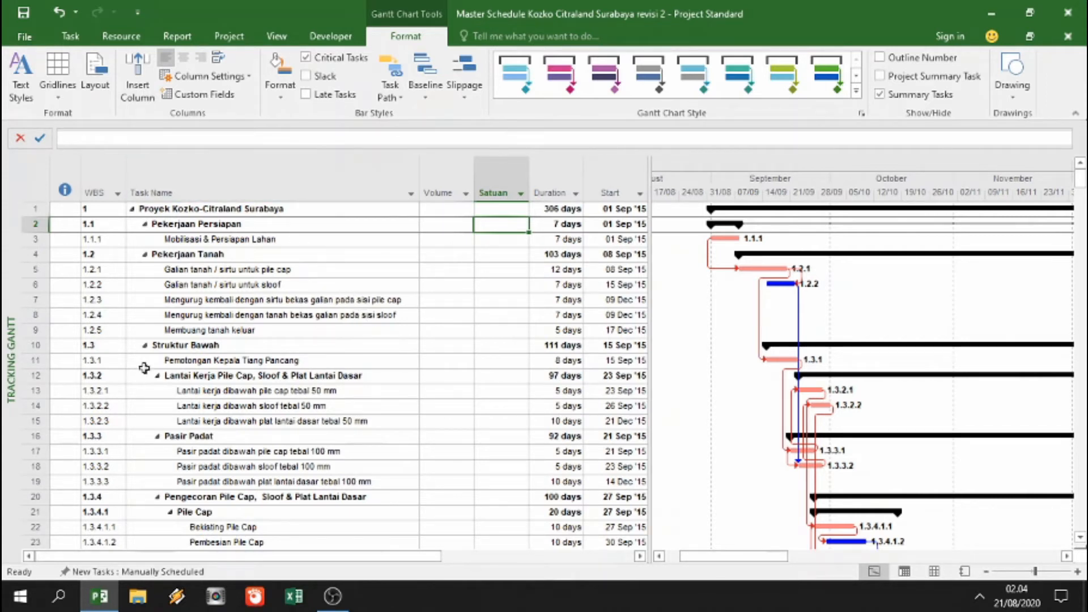
- Enter volume 1 and unit Ls for the task Mobilisasi & Persiapan Lahan
left_click(444, 238)
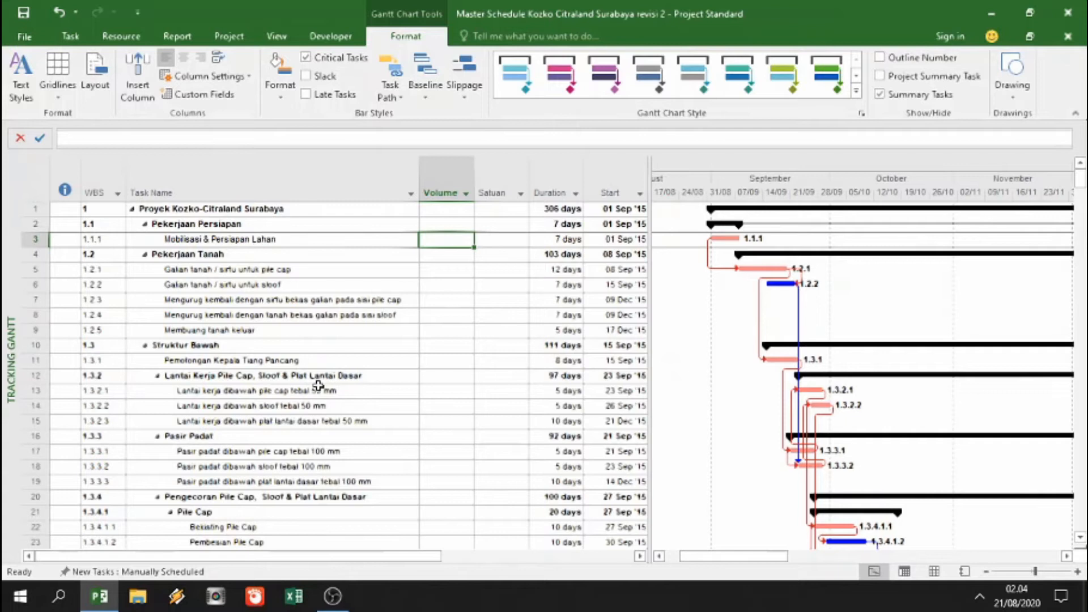
type("1")
key("Tab")
type("Ls")
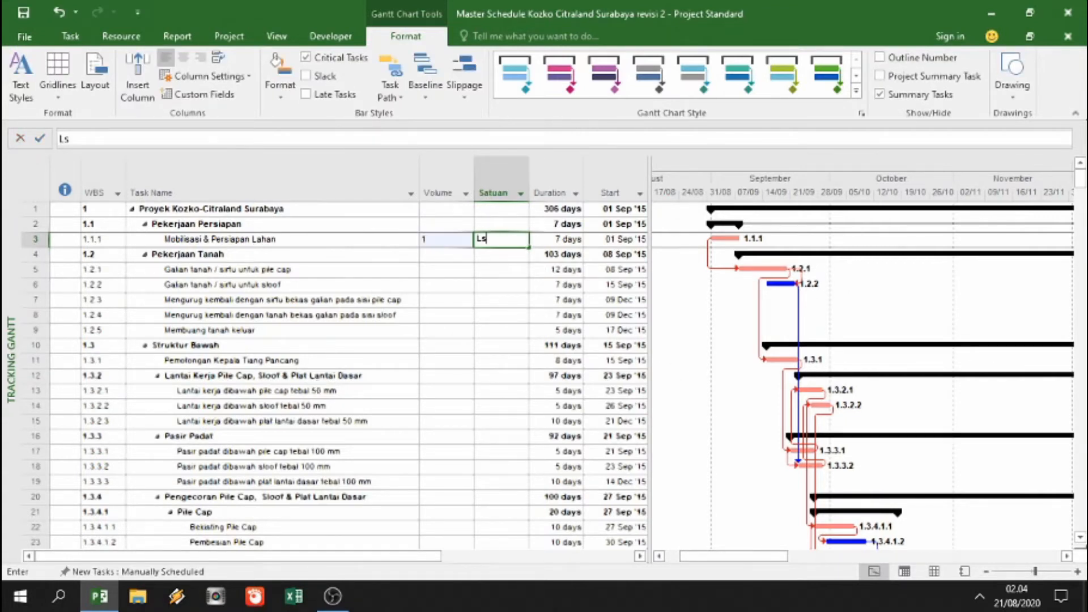
key("Return")
key("Return")
key("Left")
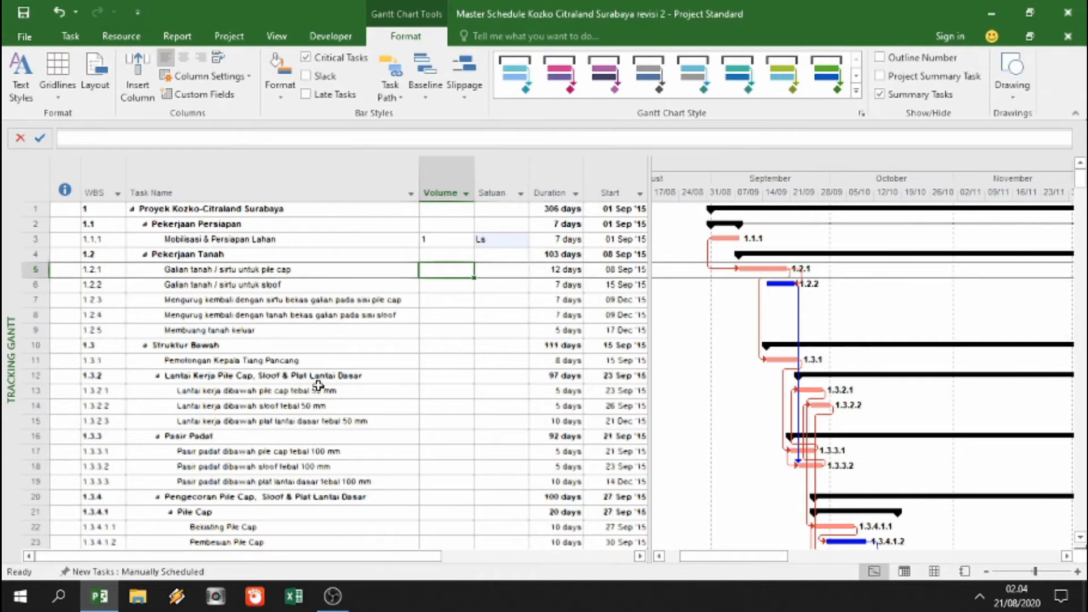
- Enter volume 100 and unit m3 for the task Galian tanah / sirtu untuk pile cap
type("100")
key("Tab")
type("m3")
key("Return")
key("Left")
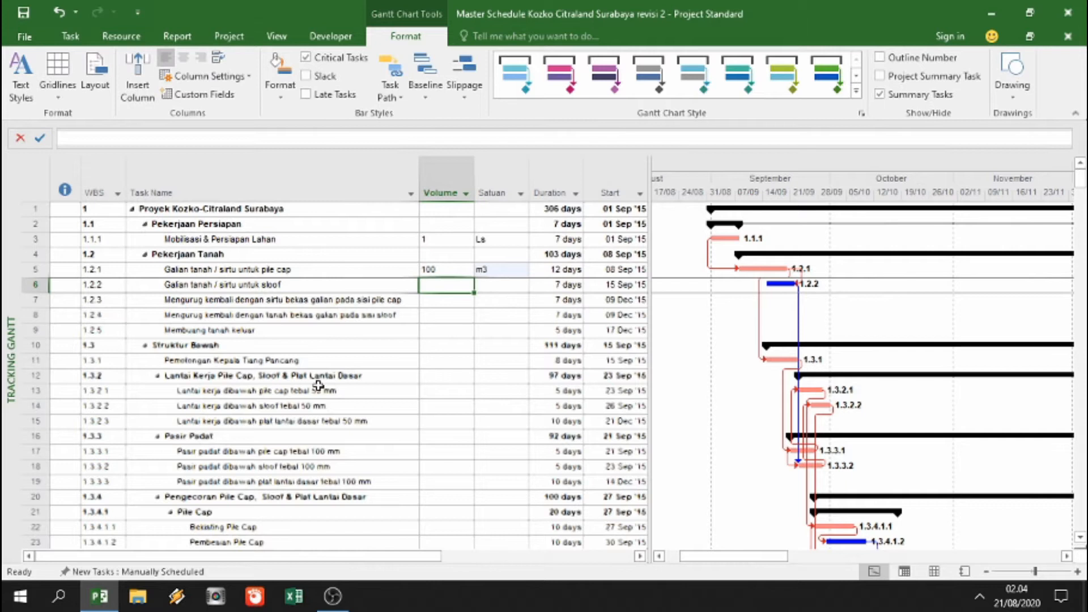
- Enter volume 45 and unit m3 for the task Galian tanah / sirtu untuk sloof
type("45")
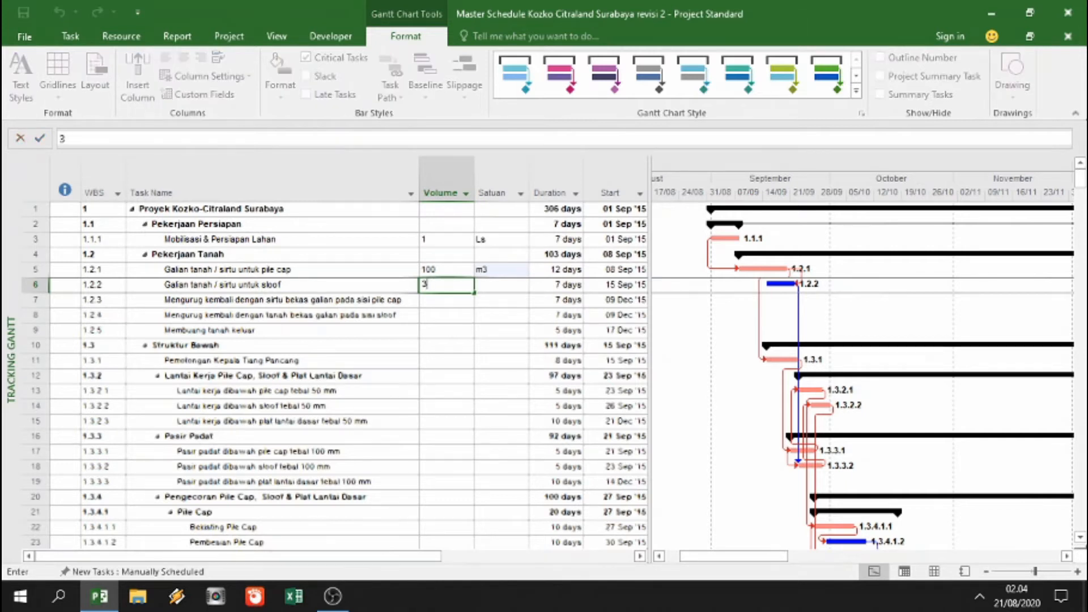
key("Tab")
type("m3")
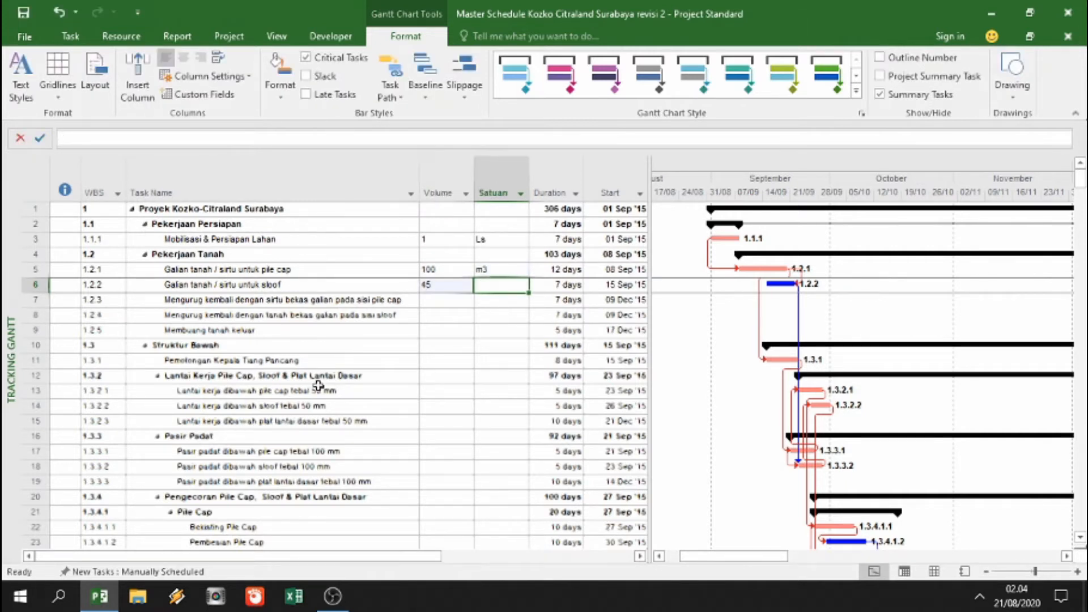
key("Return")
key("Left")
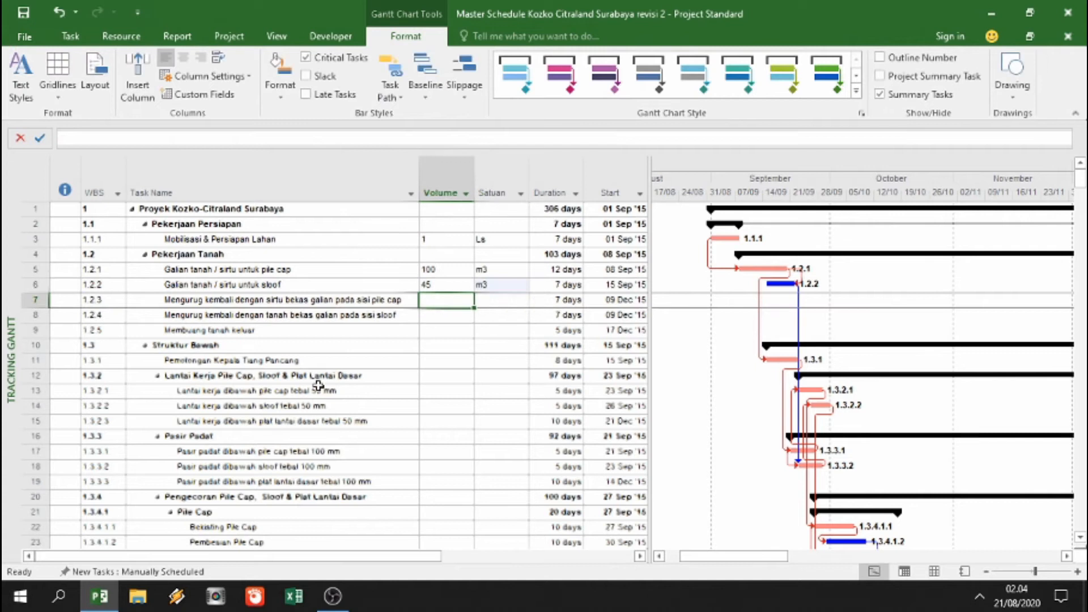
- Enter volume 70 and unit m3 for the pile cap backfill task, WBS 1.2.3
type("70")
key("Tab")
type("m3")
key("Return")
key("Left")
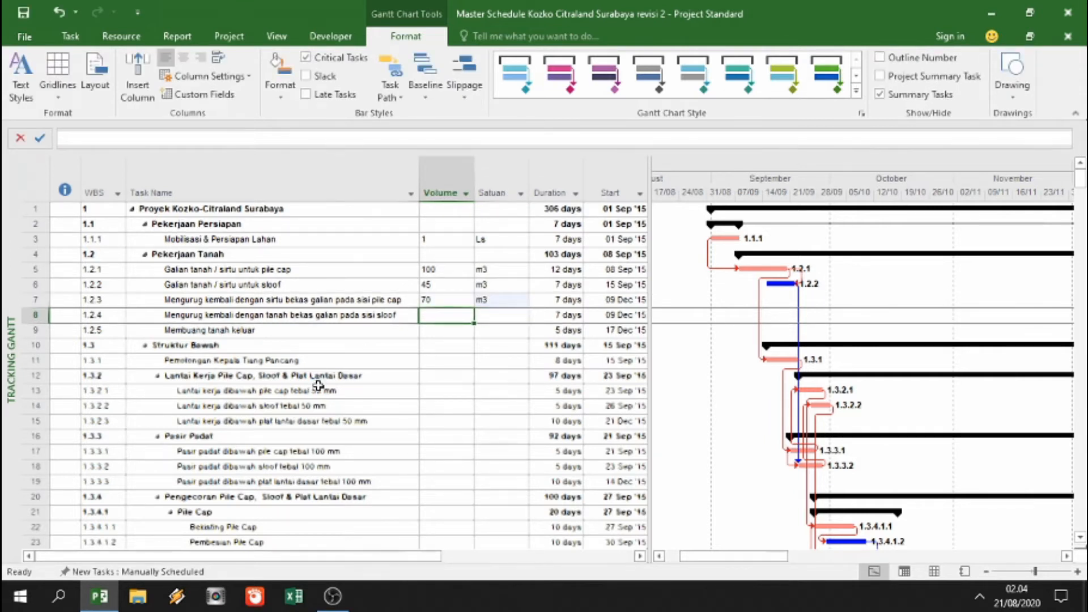
- Enter volume 15 and unit m3 for the sloof backfill task, WBS 1.2.4
type("15")
key("Tab")
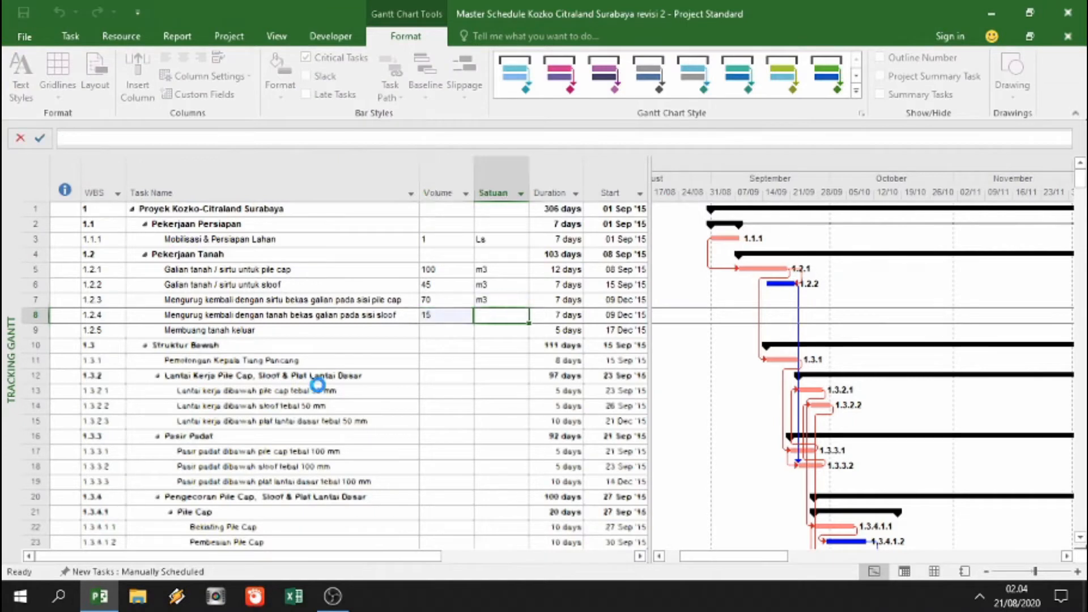
type("m3")
key("Return")
key("Left")
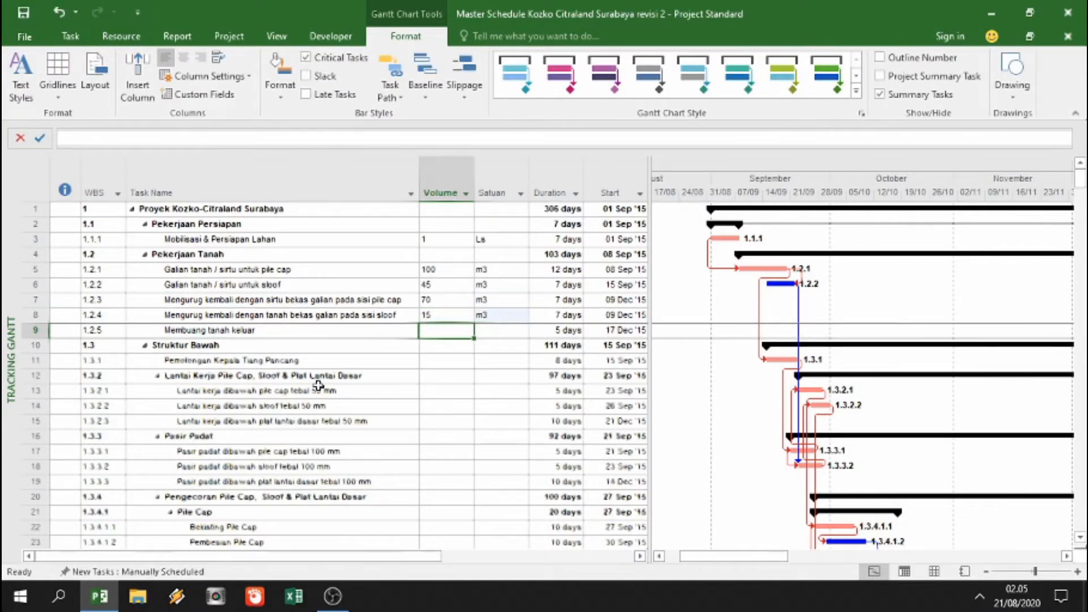
- Enter volume 60 and unit m3 for the task Membuang tanah keluar
type("60")
key("Tab")
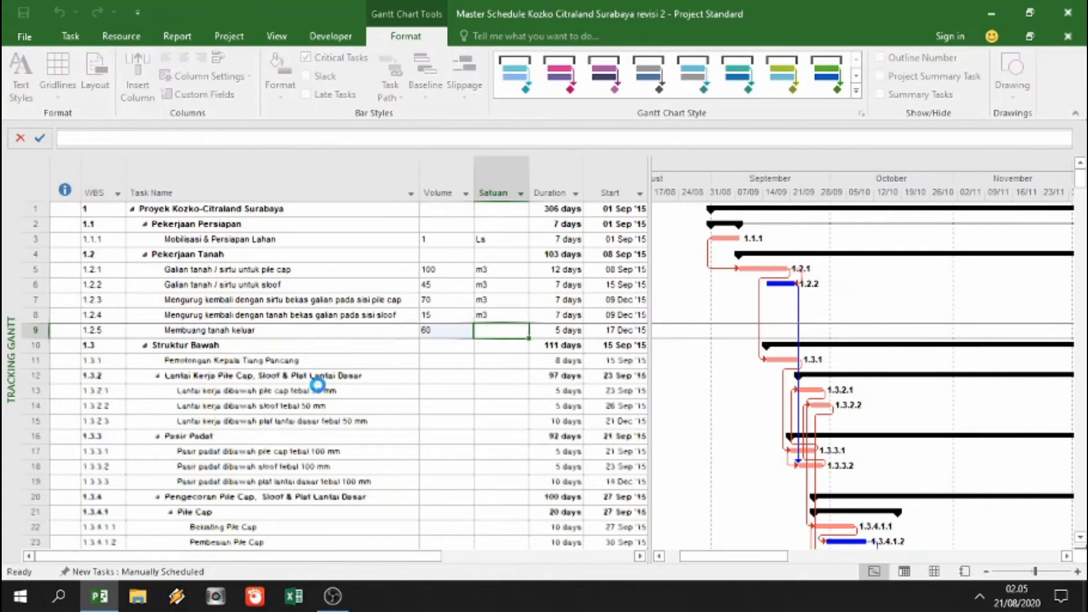
type("m3")
key("Return")
key("Return")
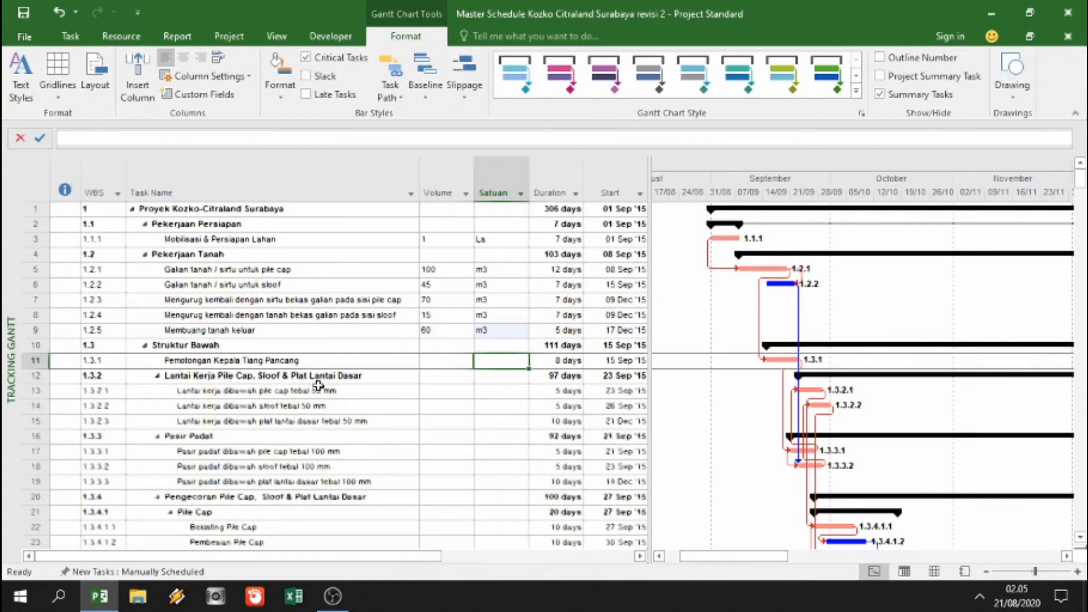
- Enter volume 120 and unit titik for the task Pemotongan Kepala Tiang Pancang
key("Left")
type("120")
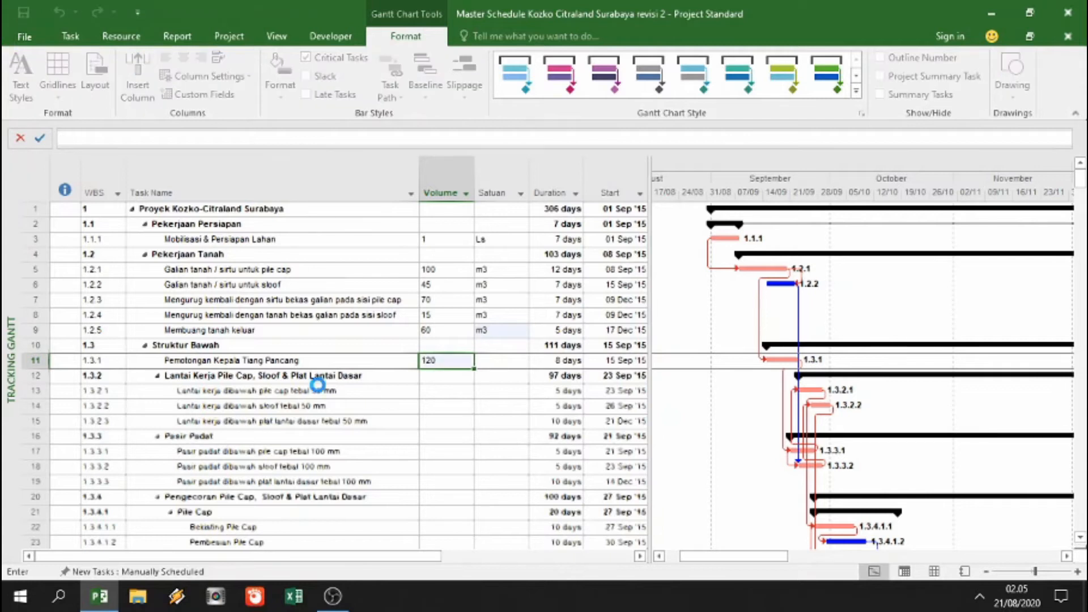
key("Tab")
type("titik")
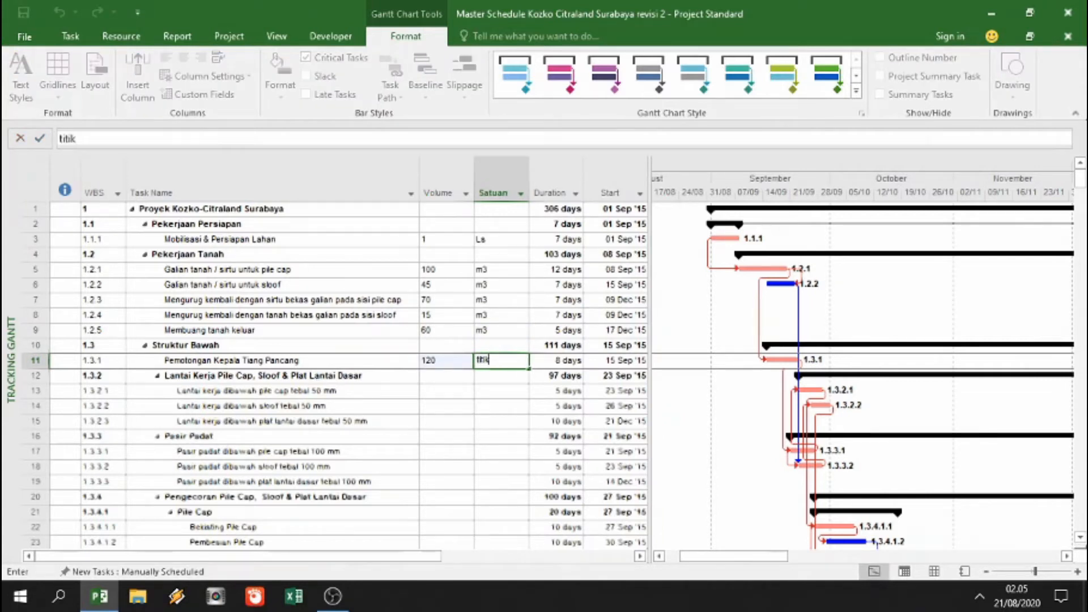
key("Return")
key("Return")
key("Left")
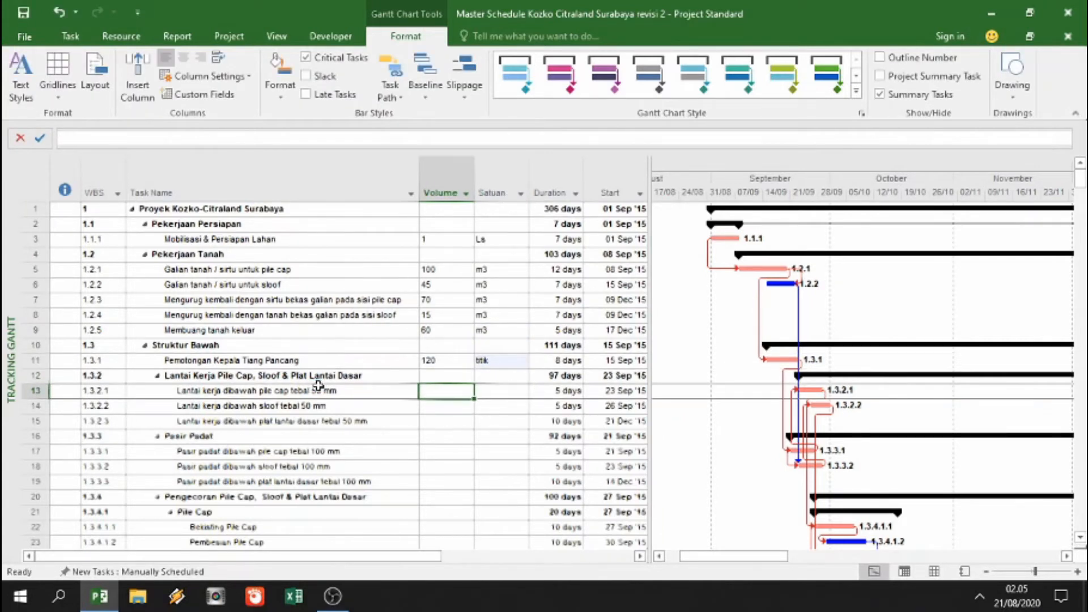
- Enter volume 300 and unit m2 for the task Lantai kerja dibawah pile cap tebal 50 mm
type("2")
key("BackSpace")
type("300")
key("Tab")
type("m2")
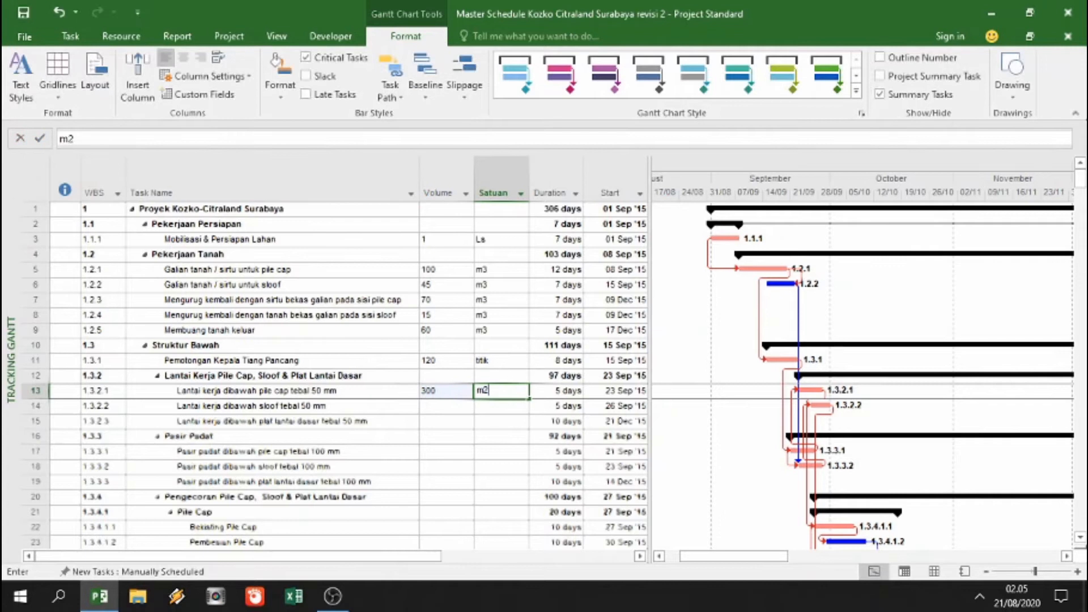
key("Return")
key("Left")
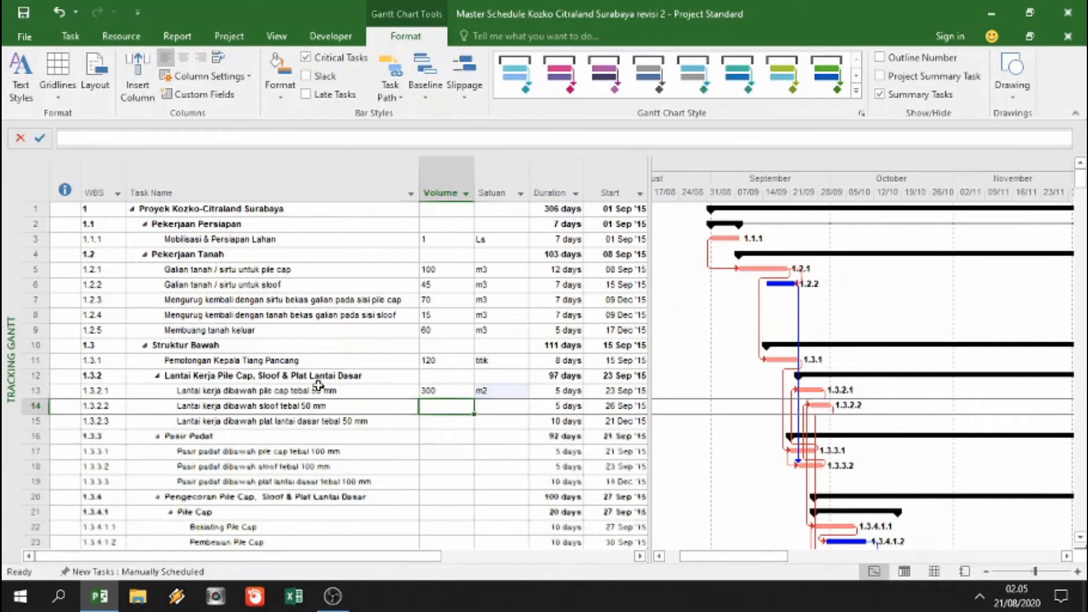
- Enter volume 150 and unit m2 for the task Lantai kerja dibawah sloof tebal 50 mm
type("150")
key("Tab")
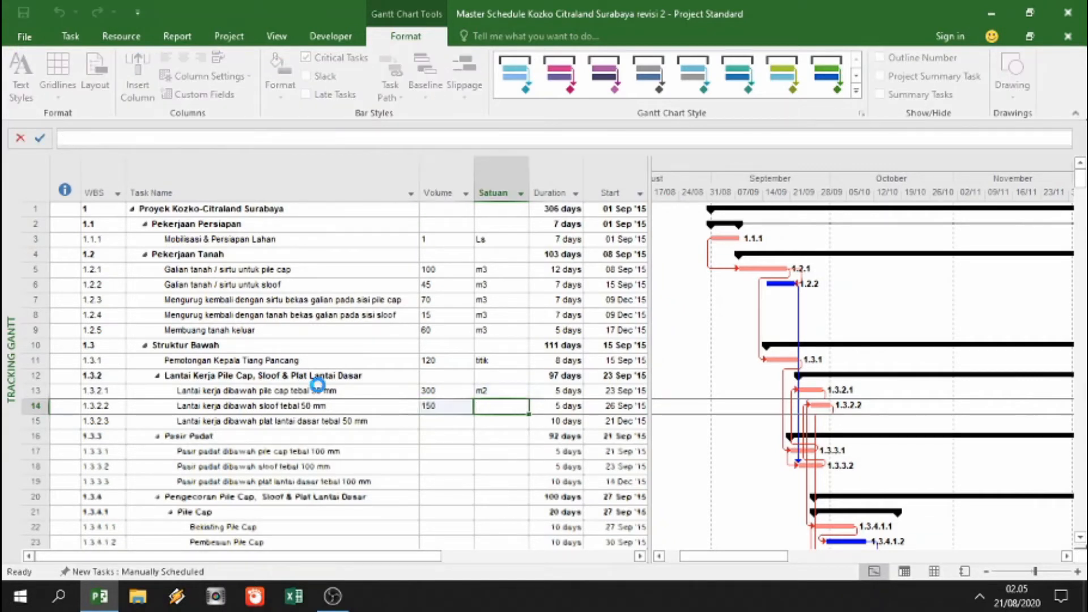
type("m2")
key("Return")
key("Left")
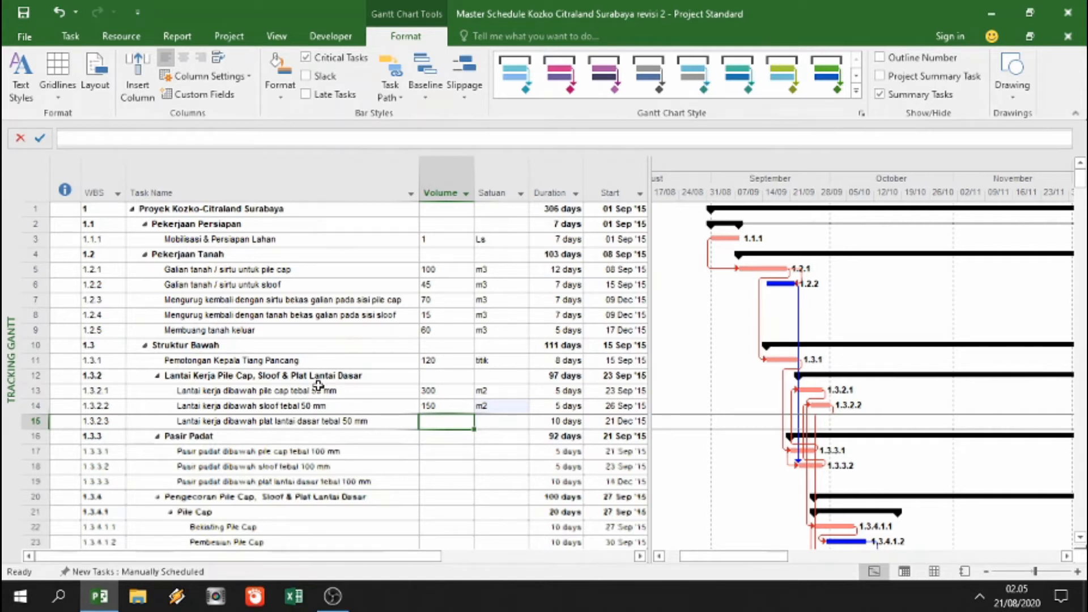
- Enter volume 1.200 and unit m2 for the task Lantai kerja dibawah plat lantai dasar tebal 50 mm
type("1.200")
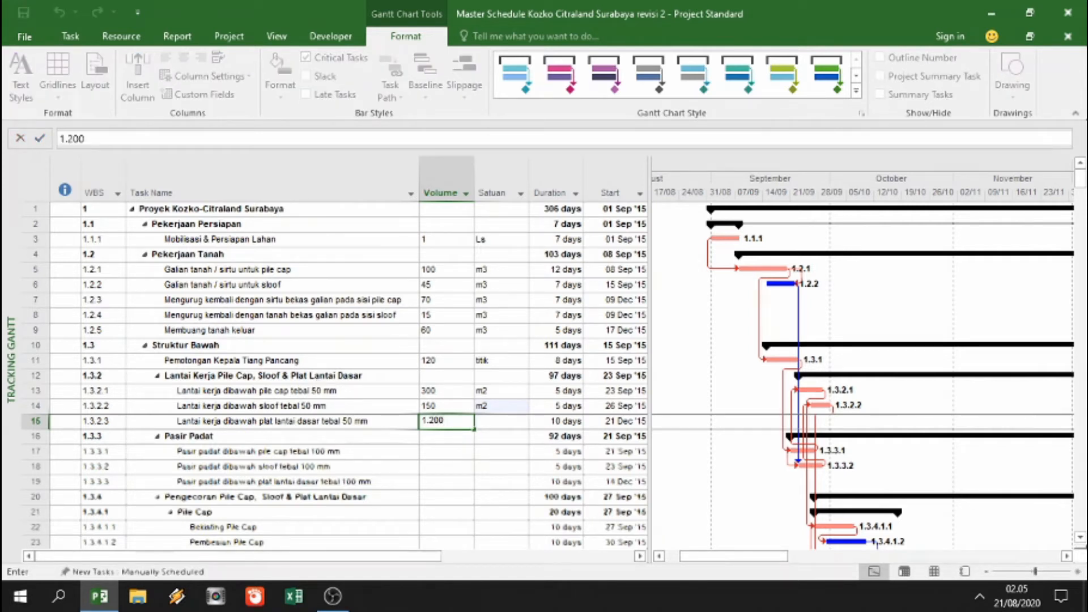
key("Tab")
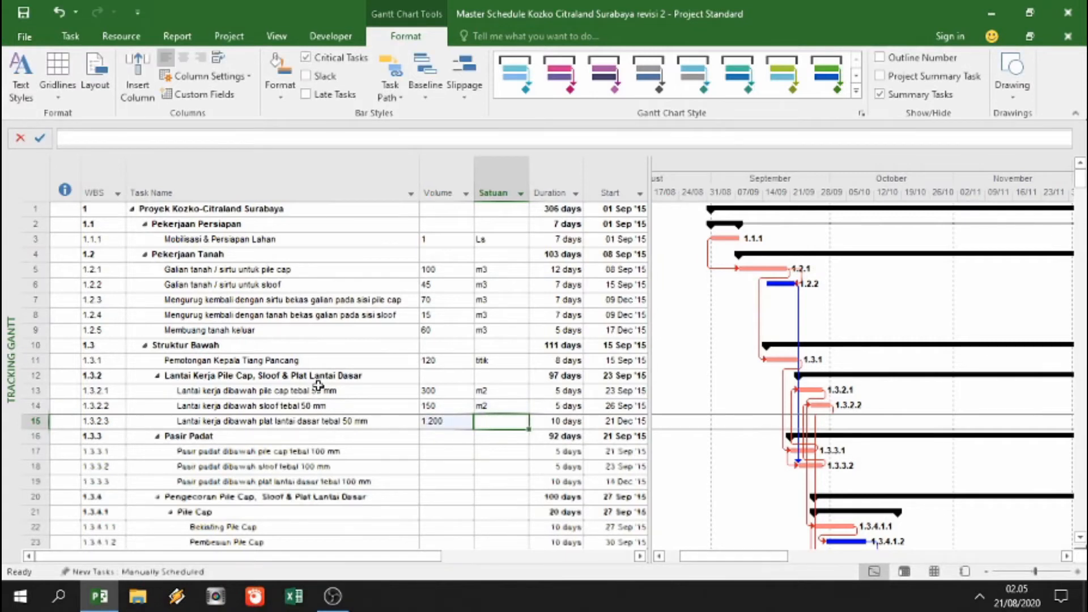
type("m2")
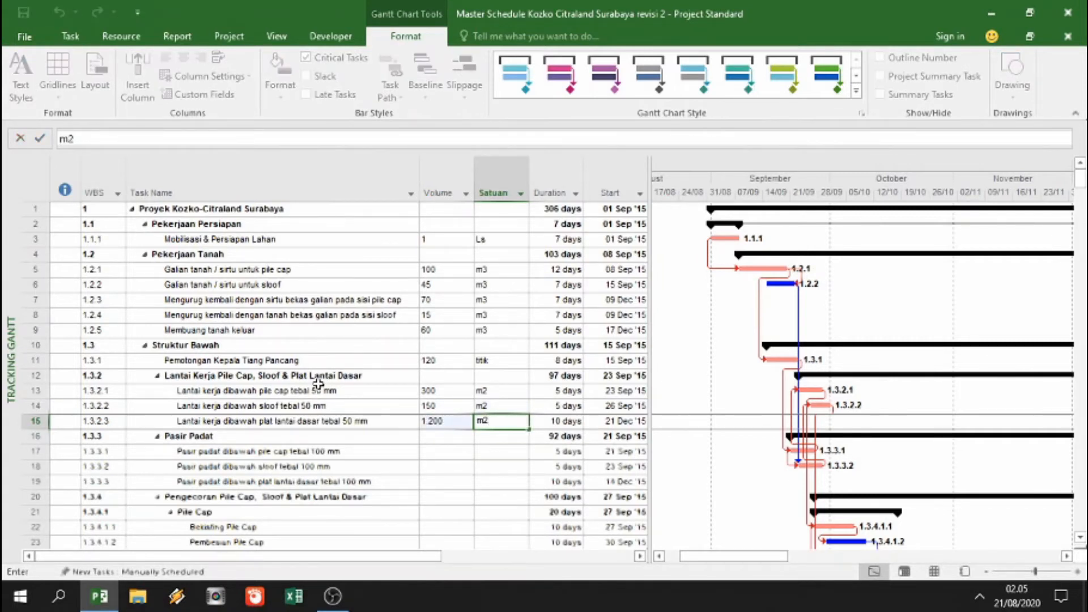
- Set the text at the right of the Gantt bar for Membuang tanah keluar to Text1 (Volume)
left_click(425, 326)
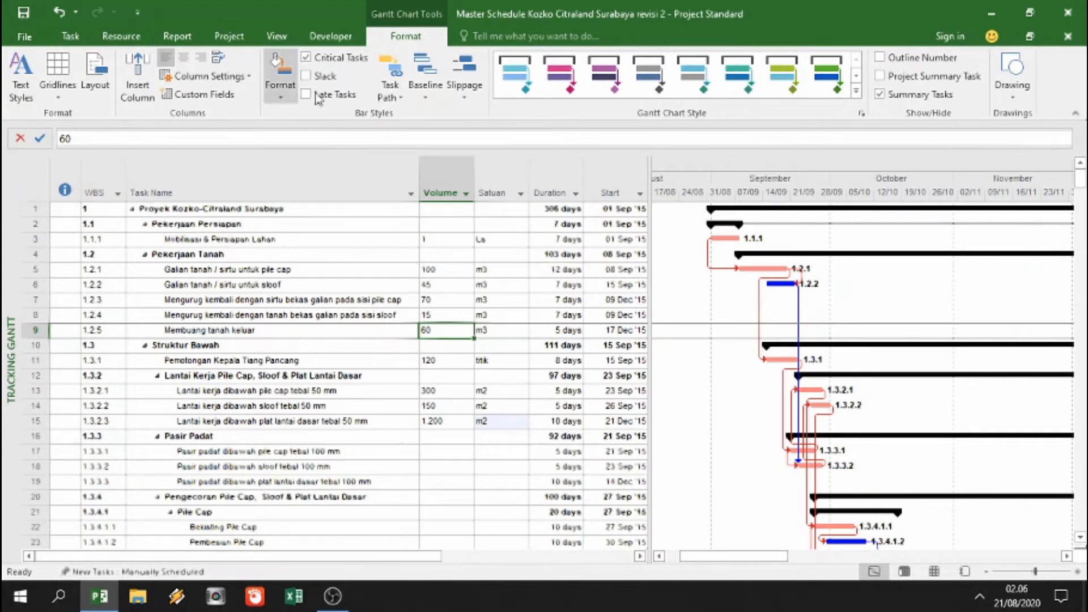
left_click(280, 88)
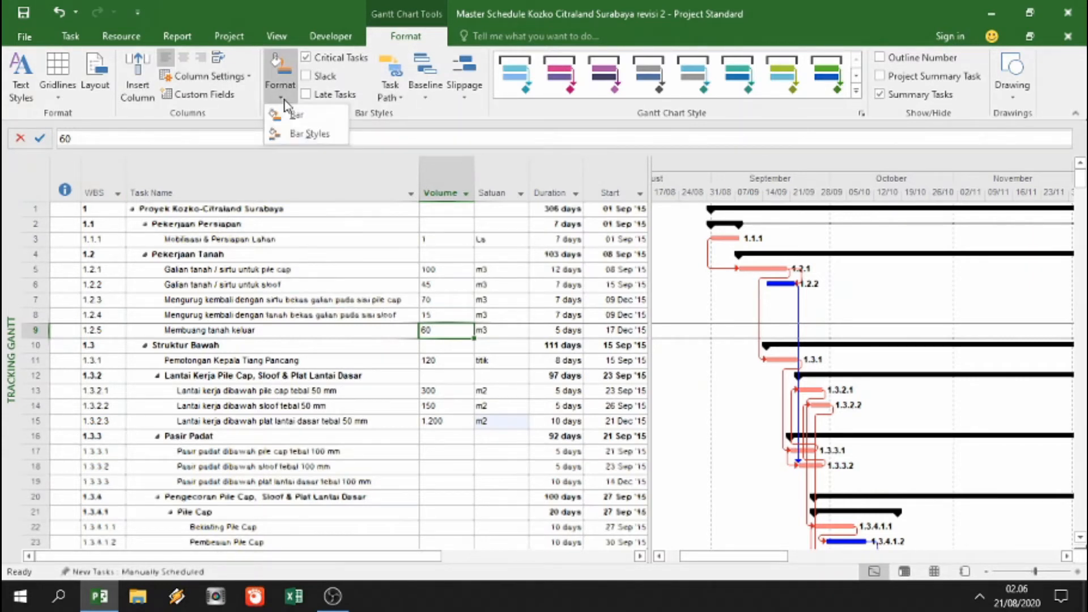
left_click(294, 121)
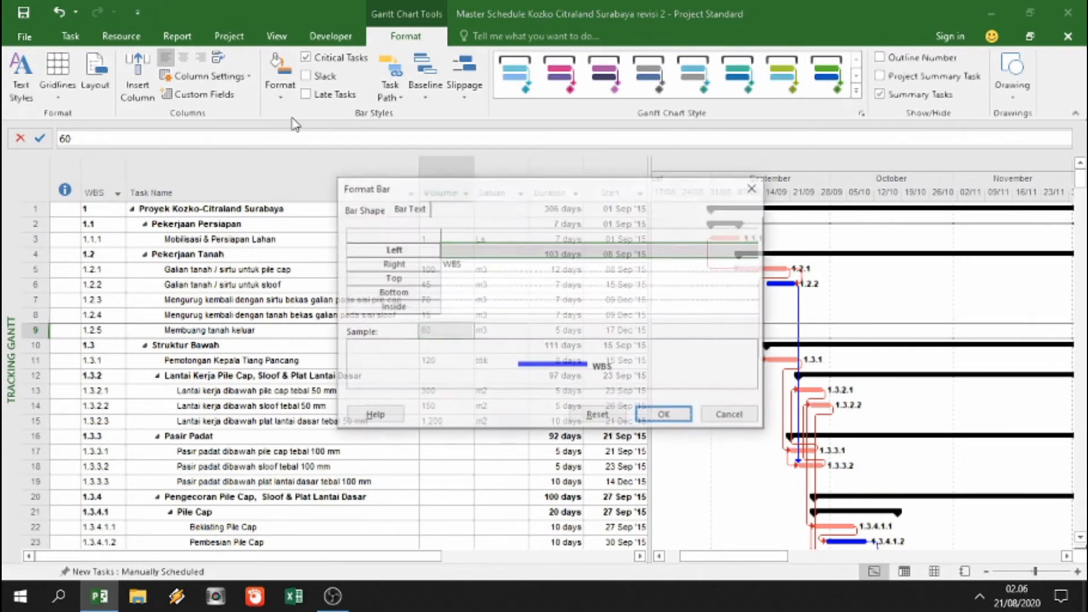
left_click(484, 264)
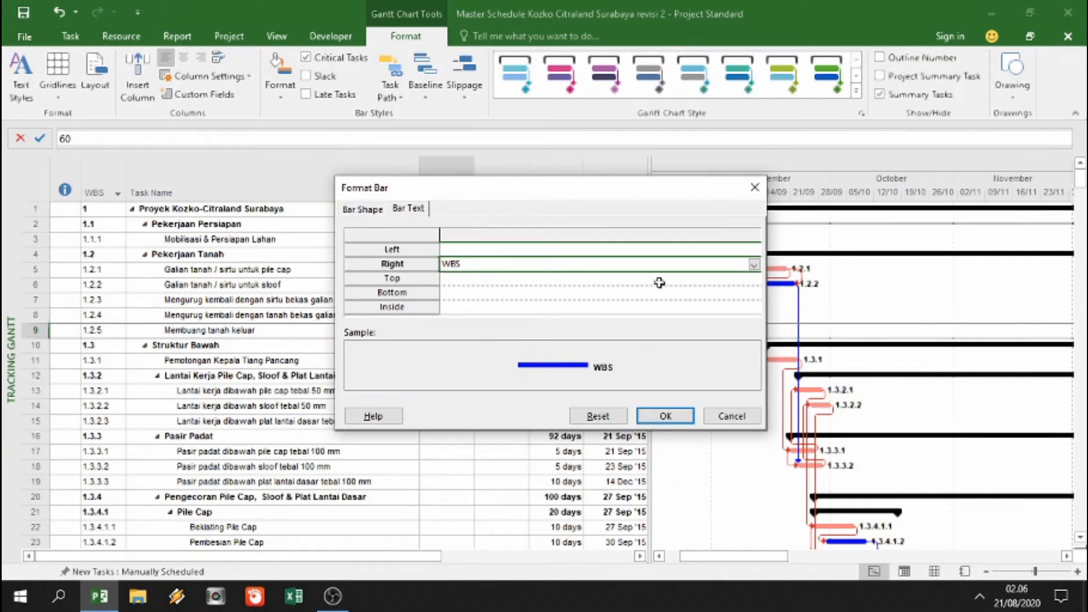
left_click(754, 266)
left_click(754, 266)
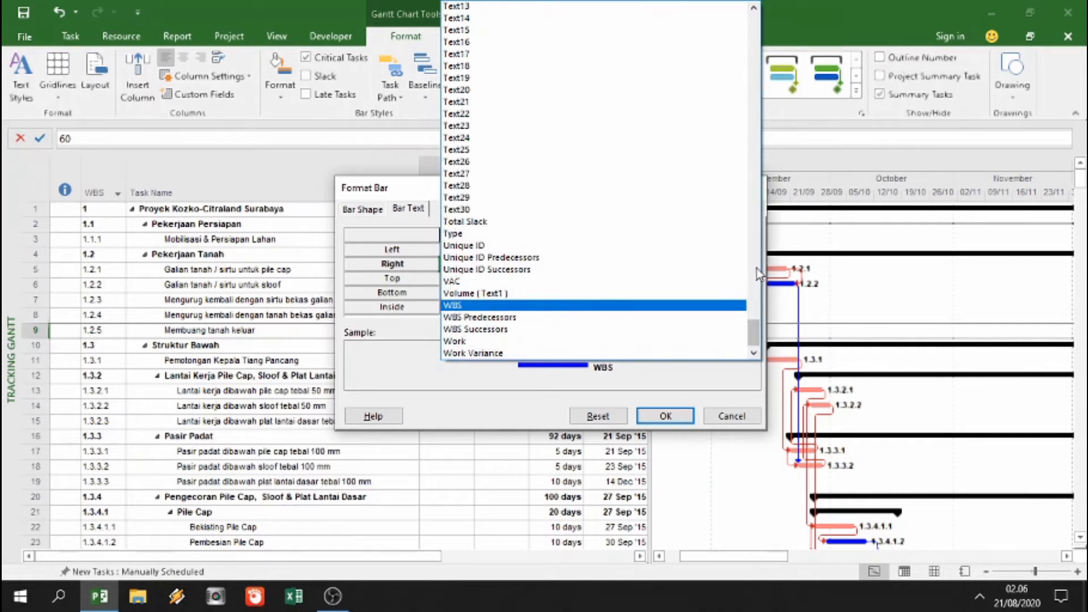
scroll(756, 267, "up", 4)
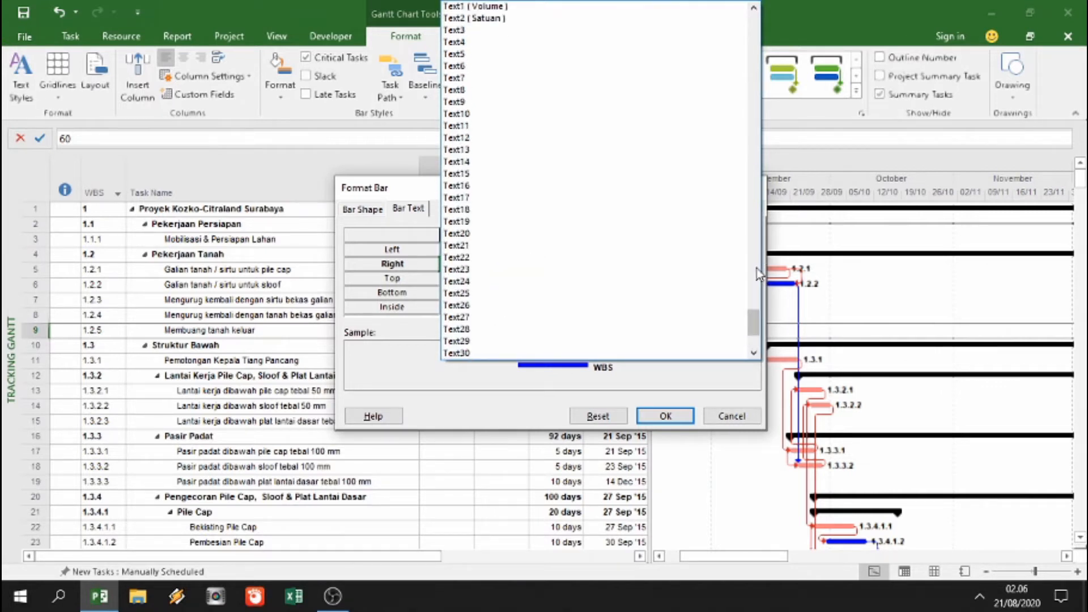
left_click(592, 8)
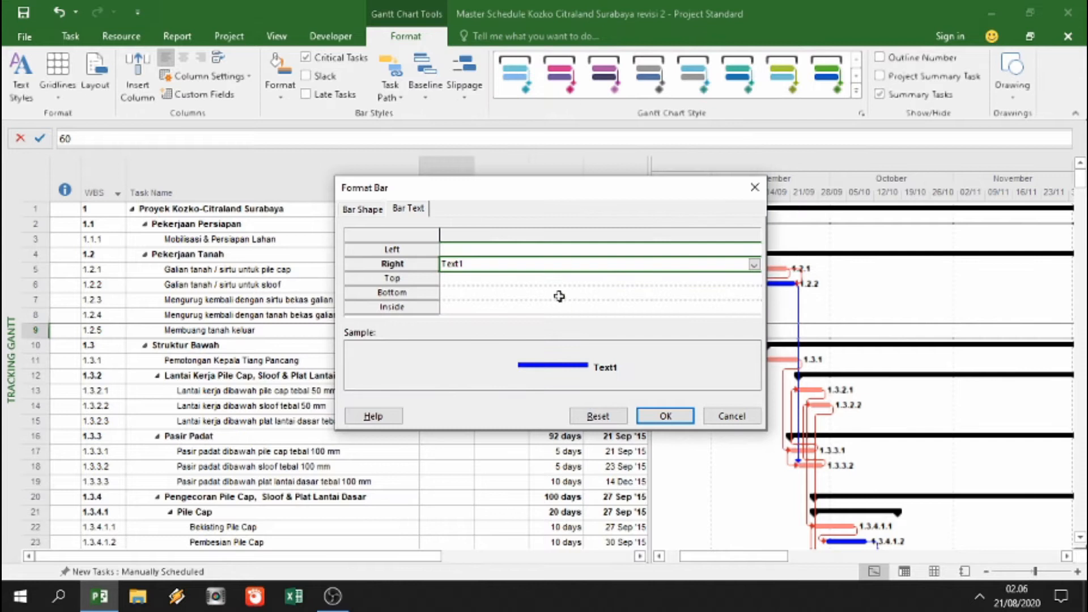
left_click(666, 417)
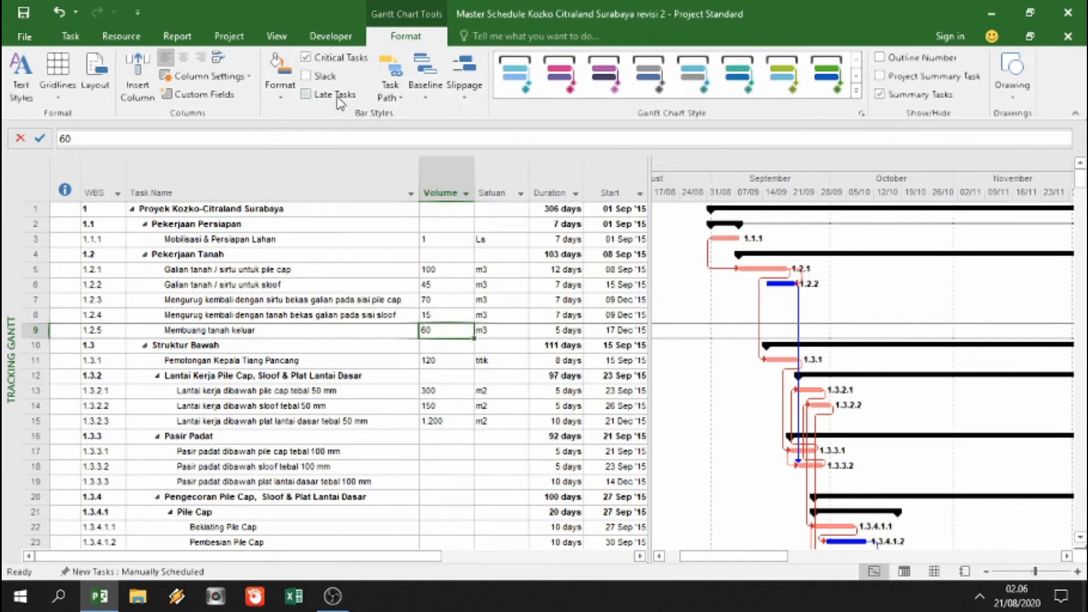
- Reset the Gantt bar formatting of the task Membuang tanah keluar
left_click(279, 90)
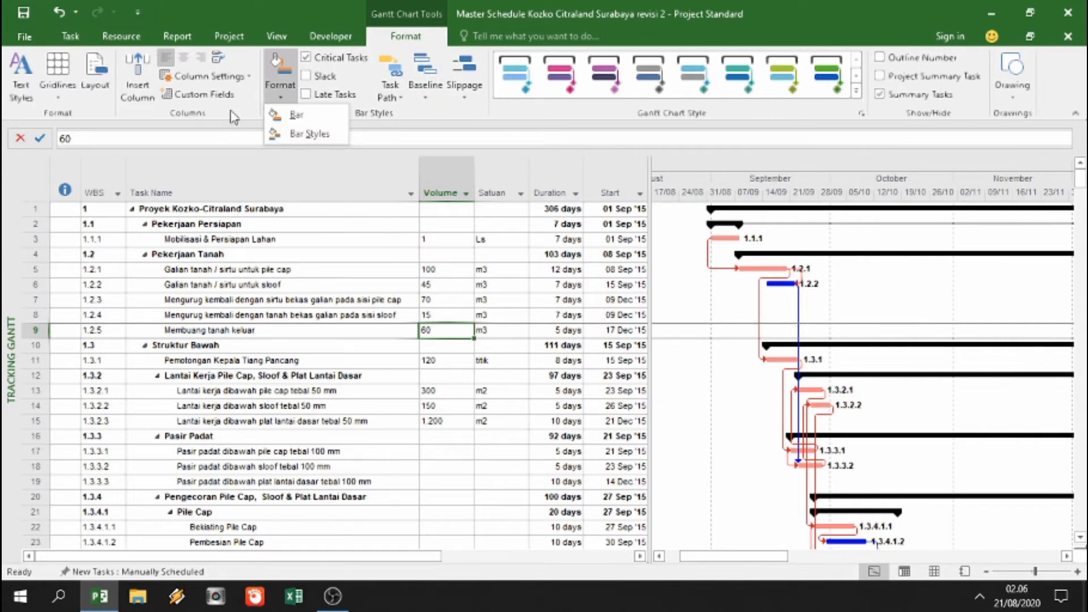
left_click(314, 117)
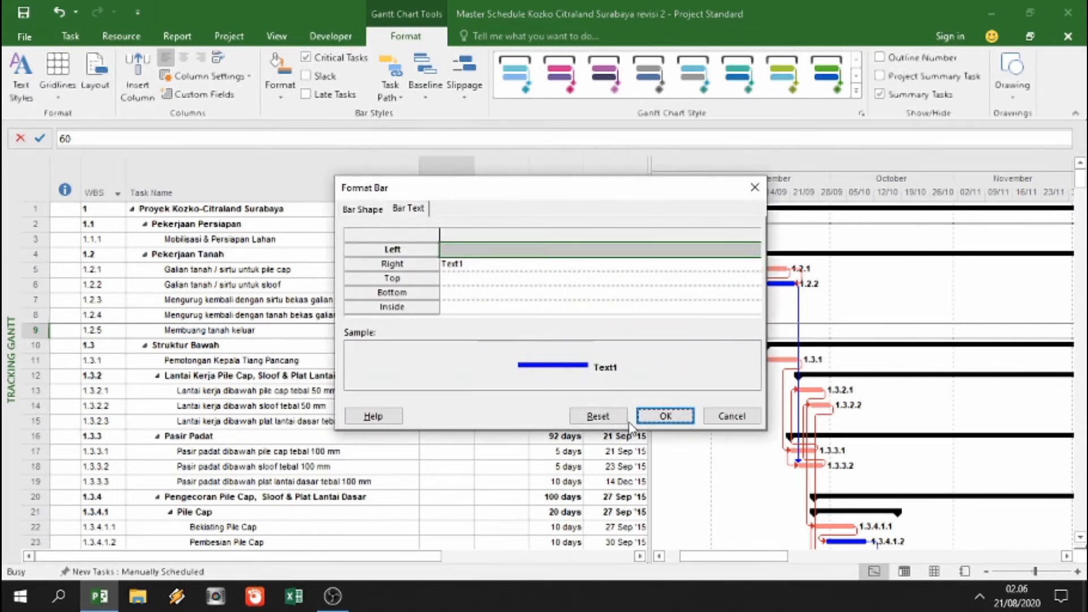
left_click(598, 416)
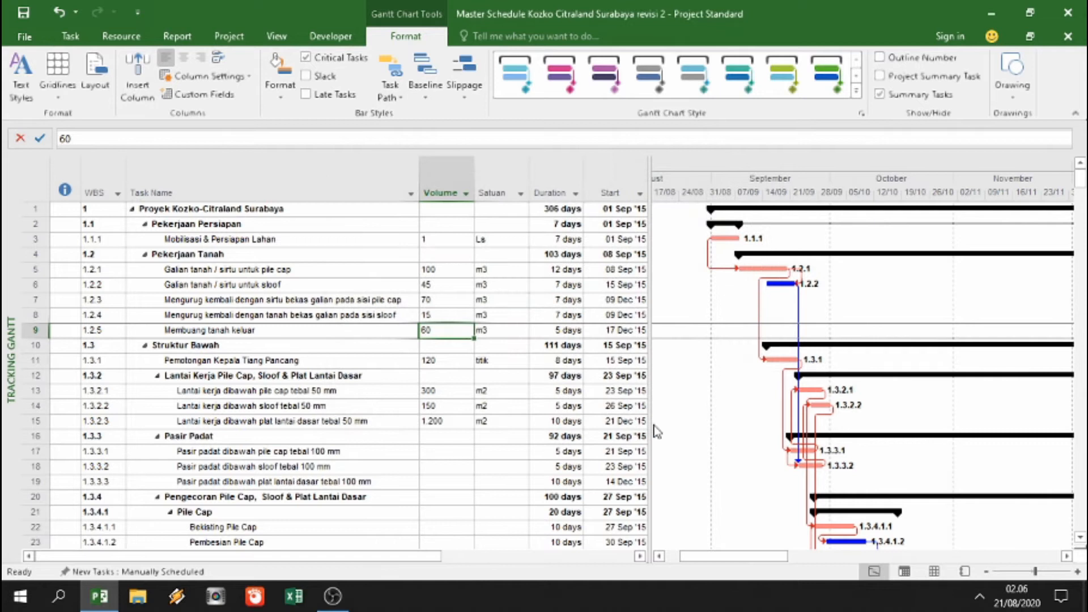
- Select all tasks by the Task Name column and reset their Gantt bar formatting
left_click(146, 176)
left_click(272, 86)
left_click(296, 116)
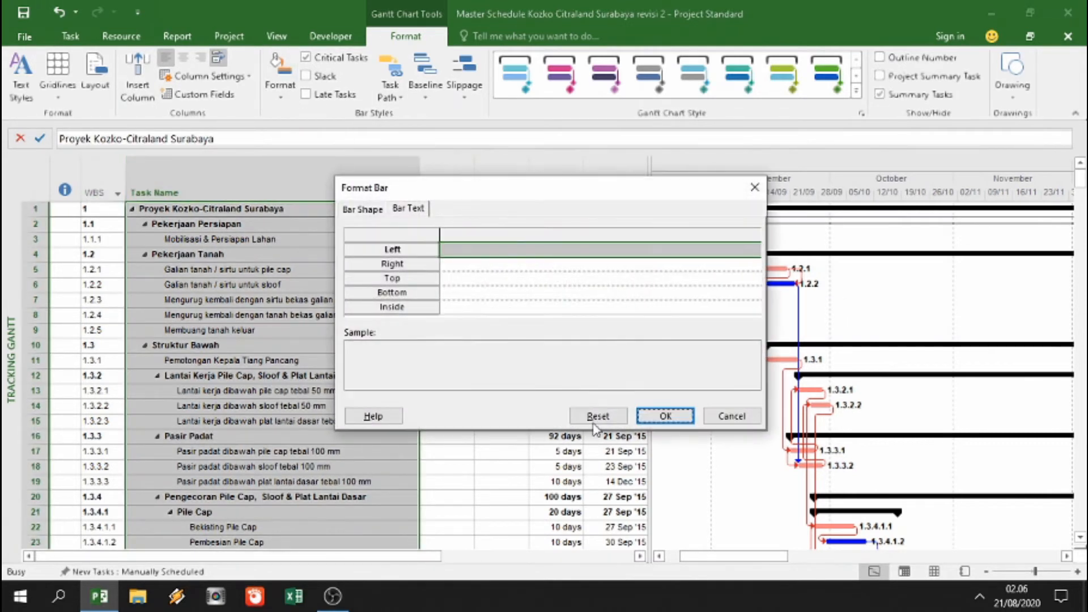
left_click(598, 416)
- Set the text at the right of all selected tasks' Gantt bars to Text1 (Volume)
left_click(279, 91)
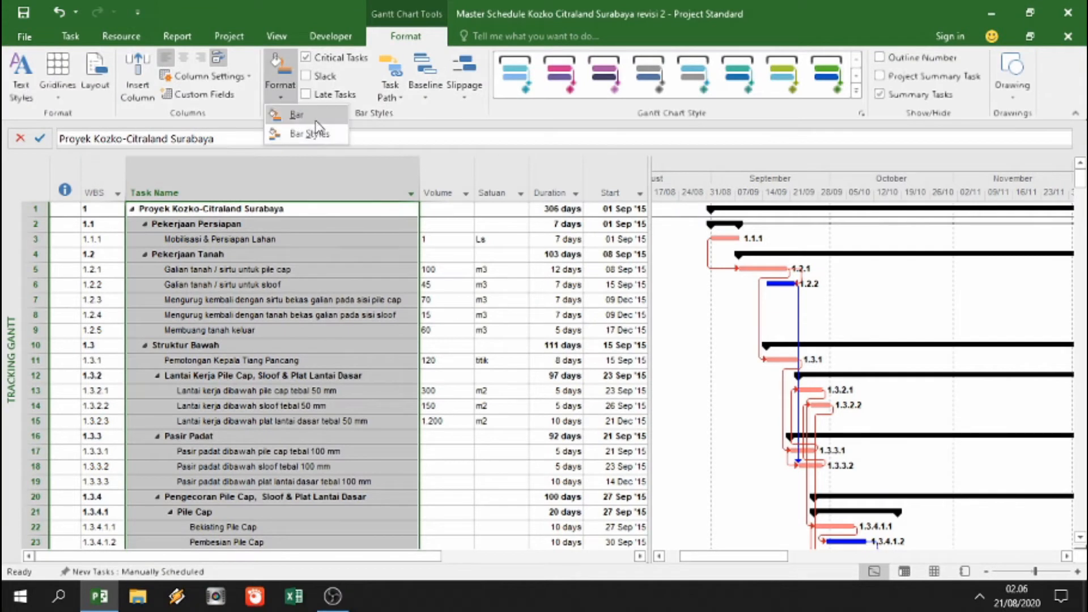
left_click(295, 116)
left_click(568, 265)
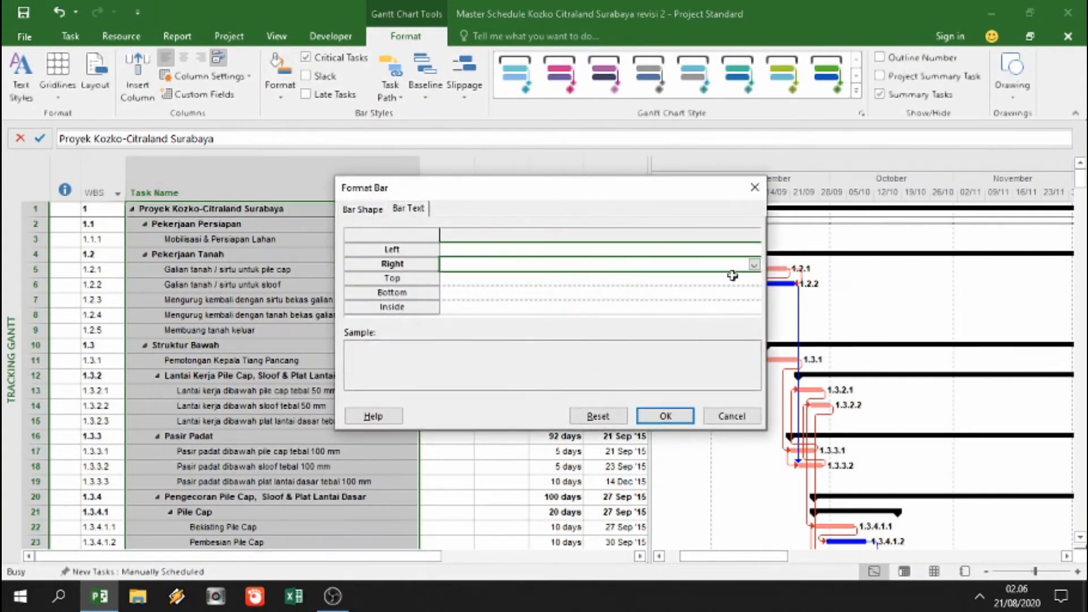
left_click(753, 265)
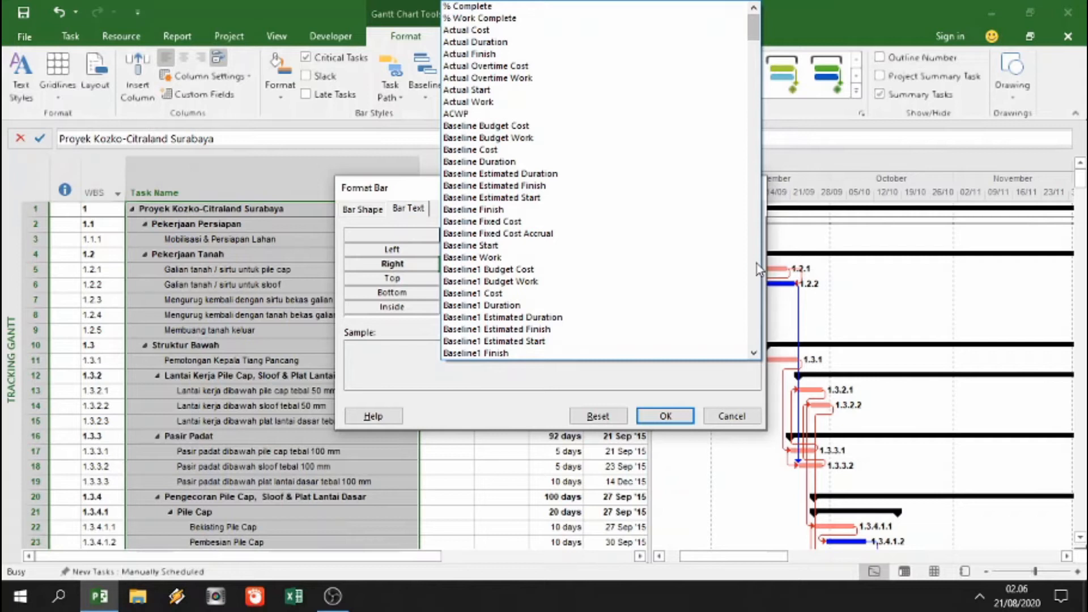
scroll(756, 263, "down", 15)
left_click(616, 7)
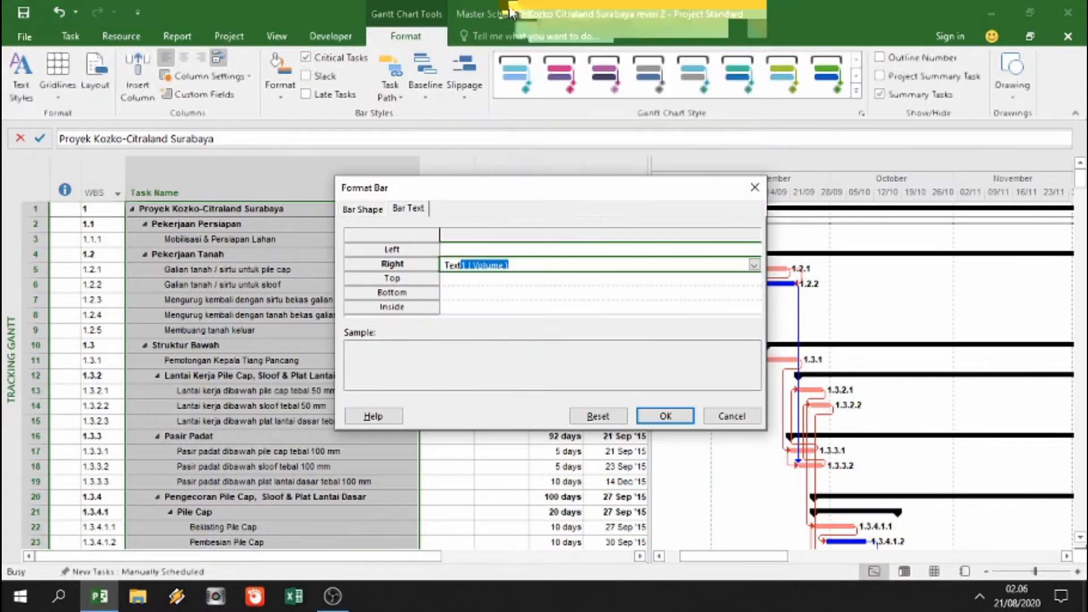
left_click(665, 417)
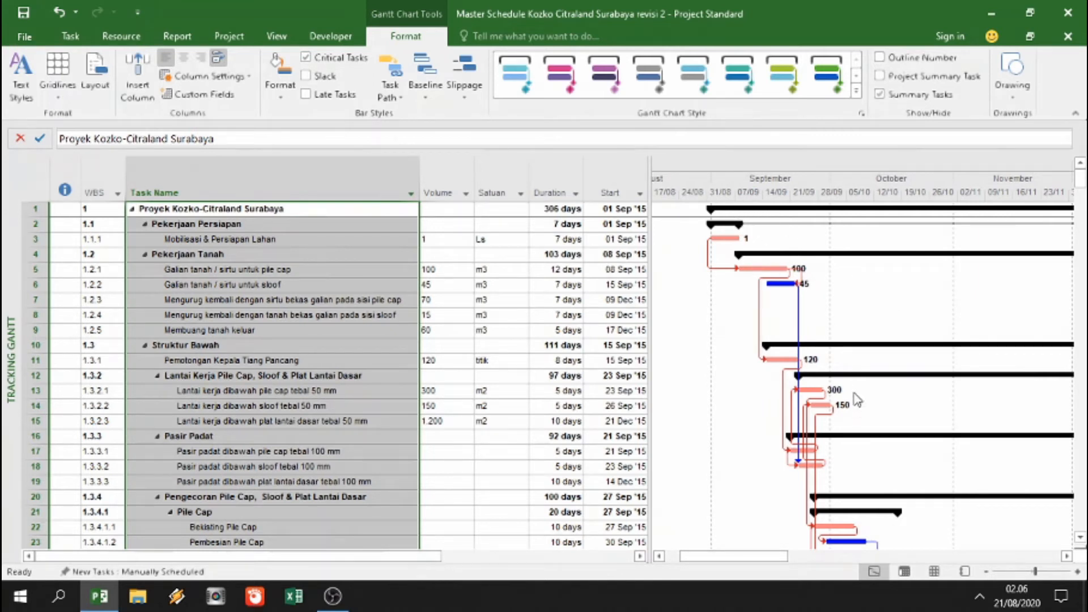
- Set the text at the right of all selected tasks' Gantt bars to Text2 (Satuan)
left_click(280, 91)
left_click(300, 111)
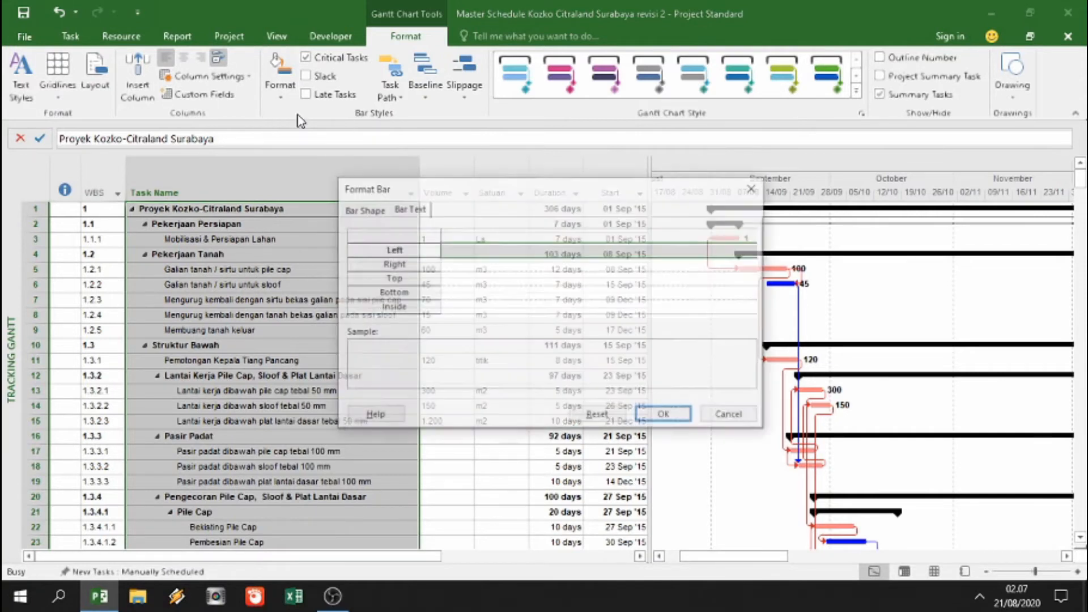
left_click(490, 265)
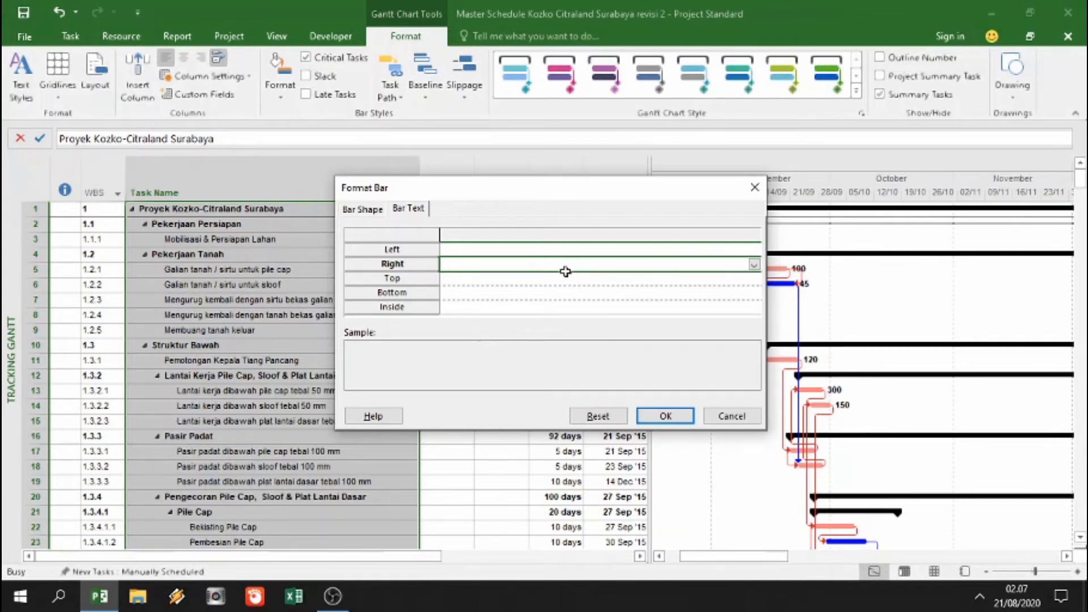
left_click_drag(556, 194, 333, 181)
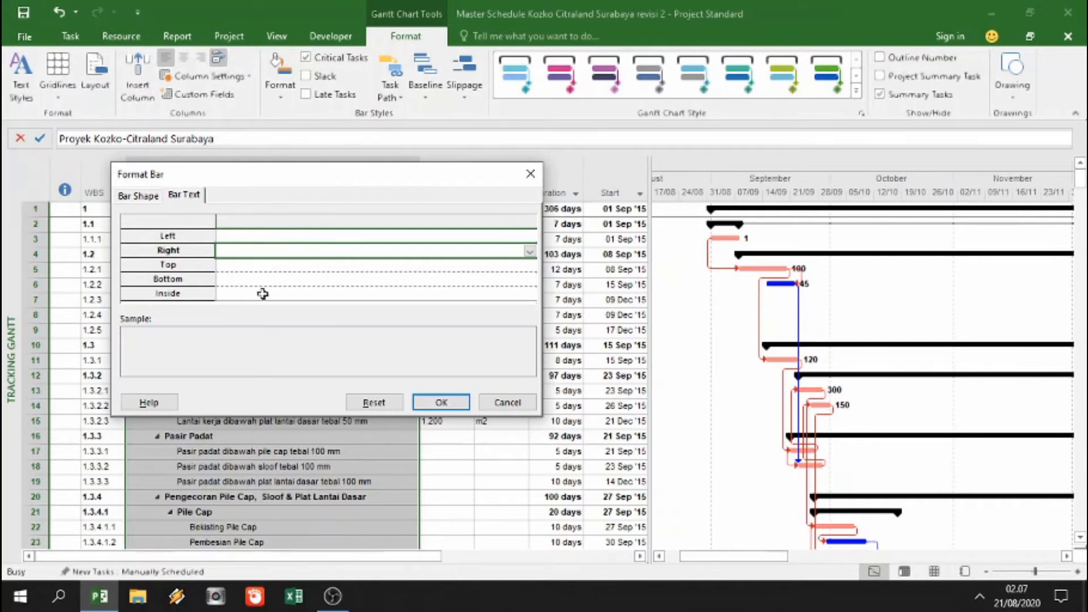
left_click(530, 253)
type("te")
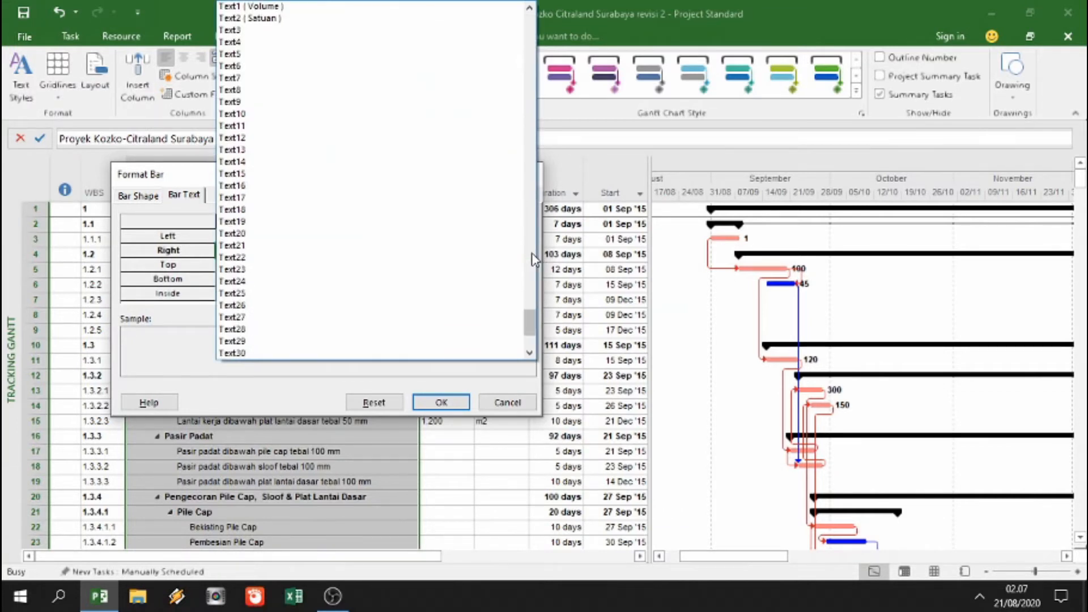
left_click(268, 9)
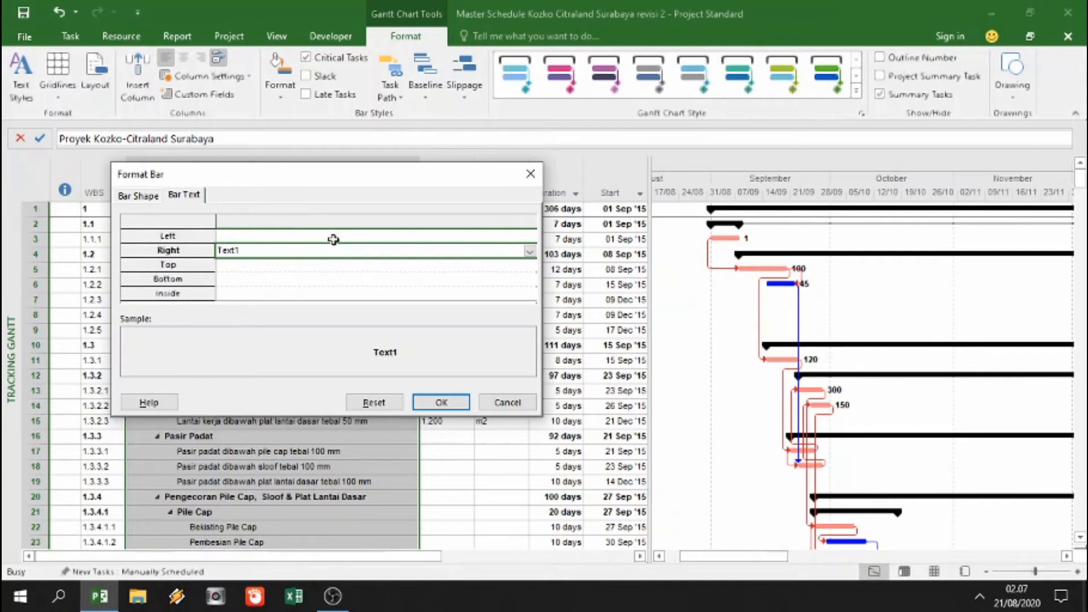
left_click_drag(370, 183, 451, 285)
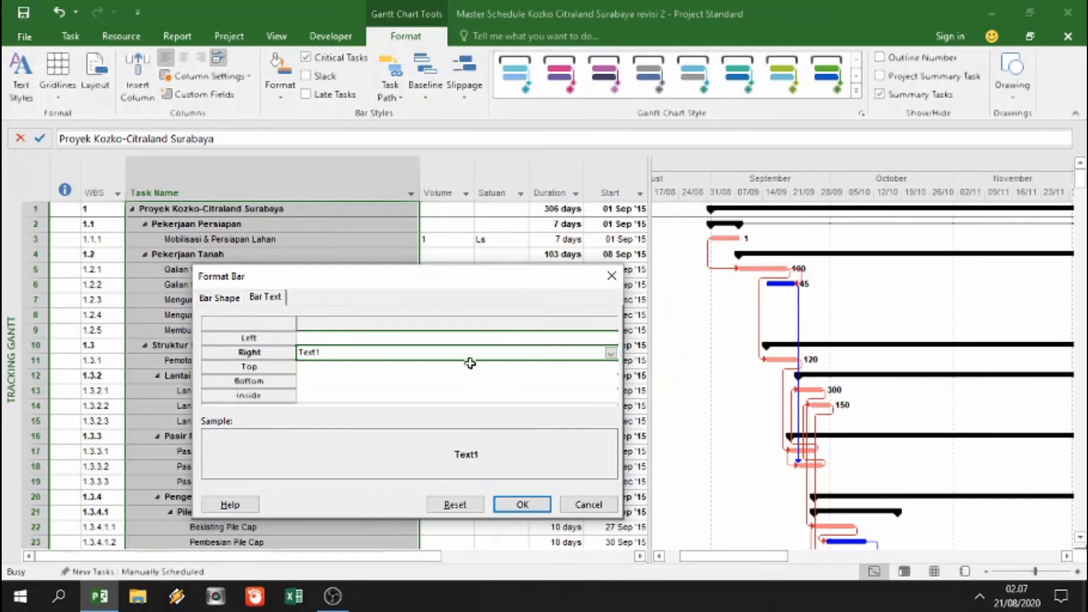
left_click(610, 352)
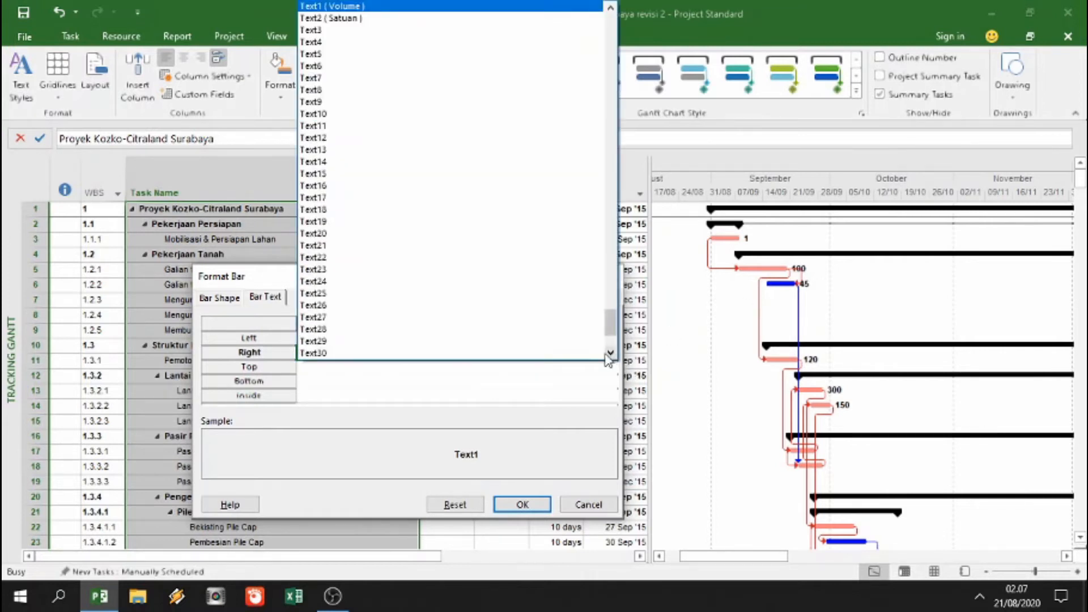
left_click(340, 19)
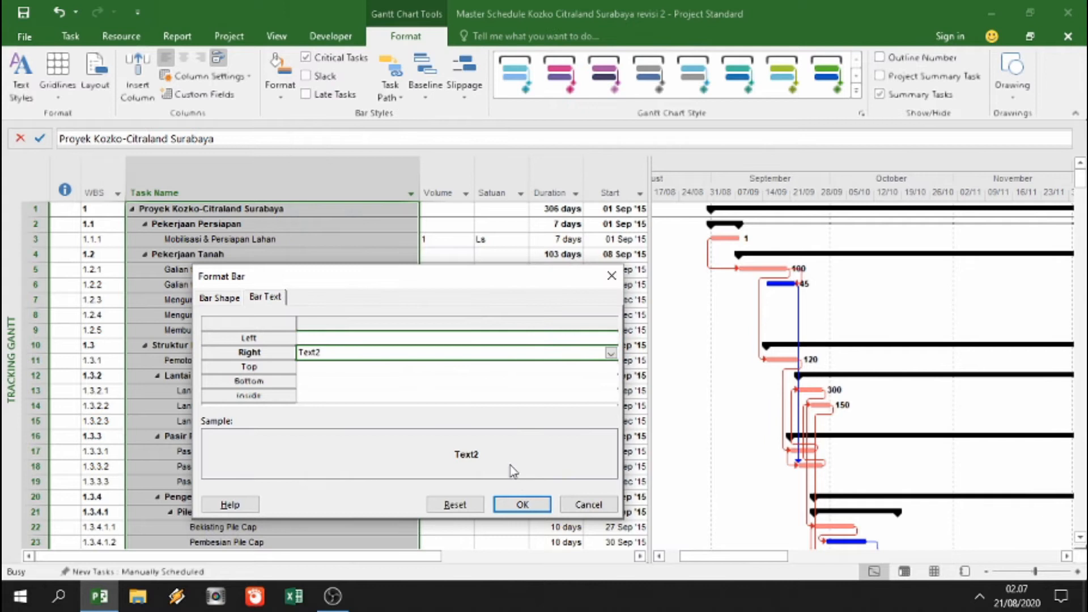
left_click(517, 506)
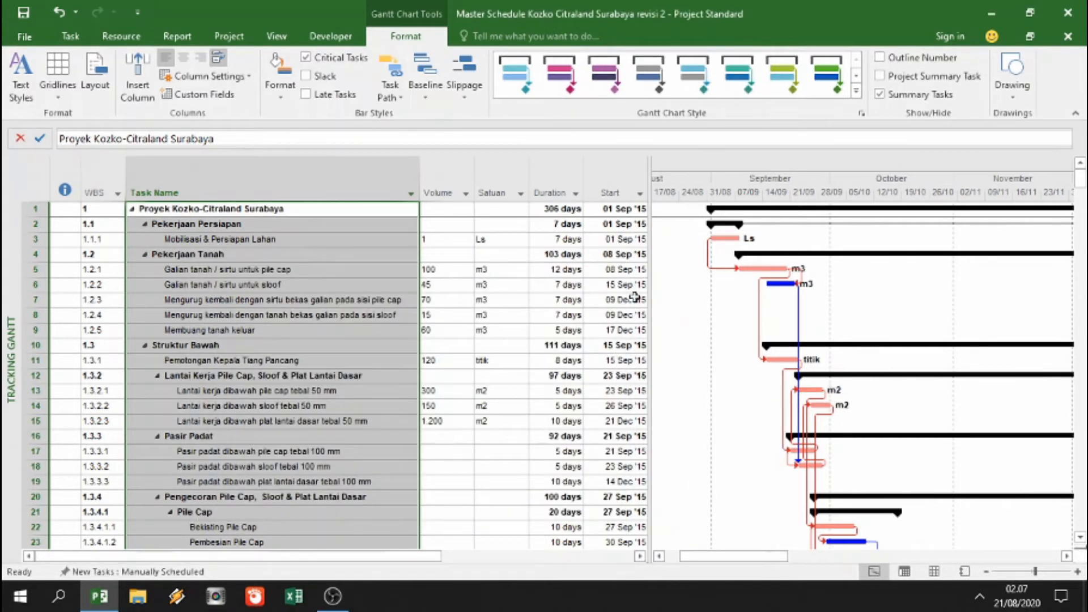
- Set the text at the left of all selected tasks' Gantt bars to Text1 (Volume)
left_click(282, 98)
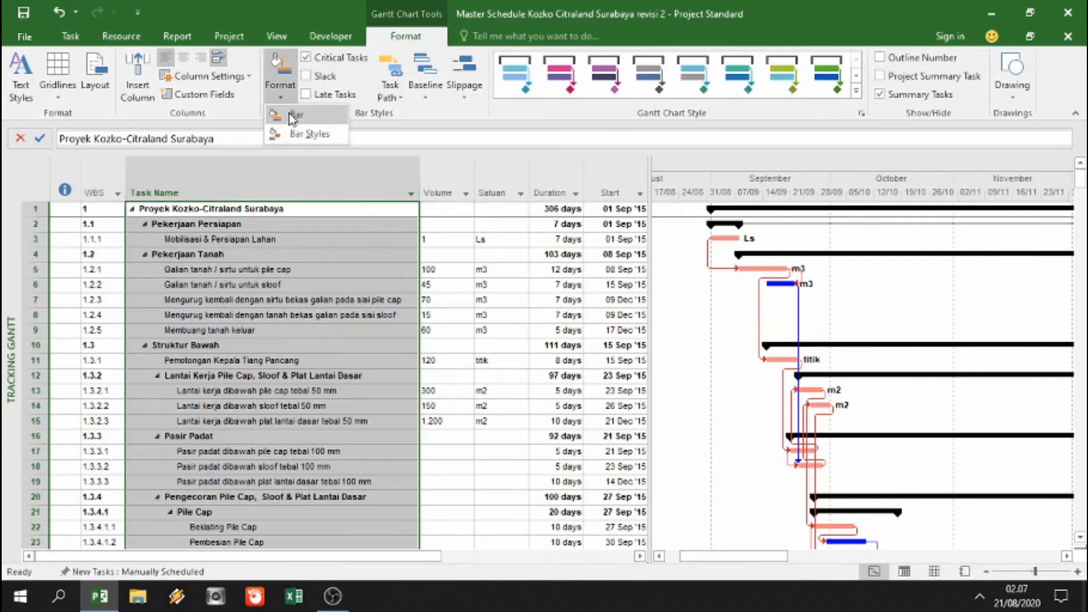
left_click(290, 115)
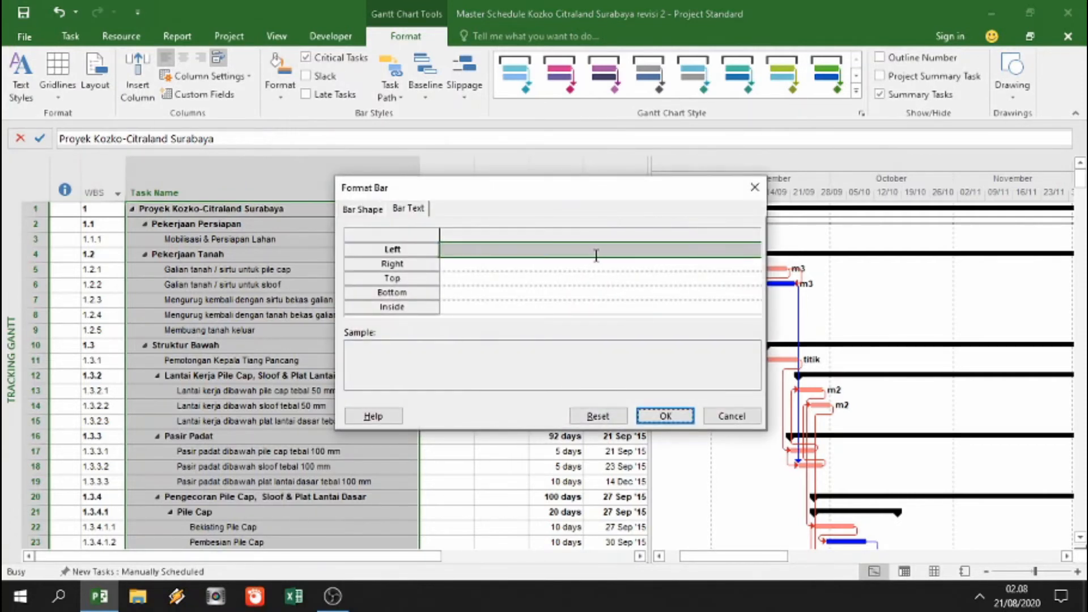
left_click(596, 255)
left_click(758, 258)
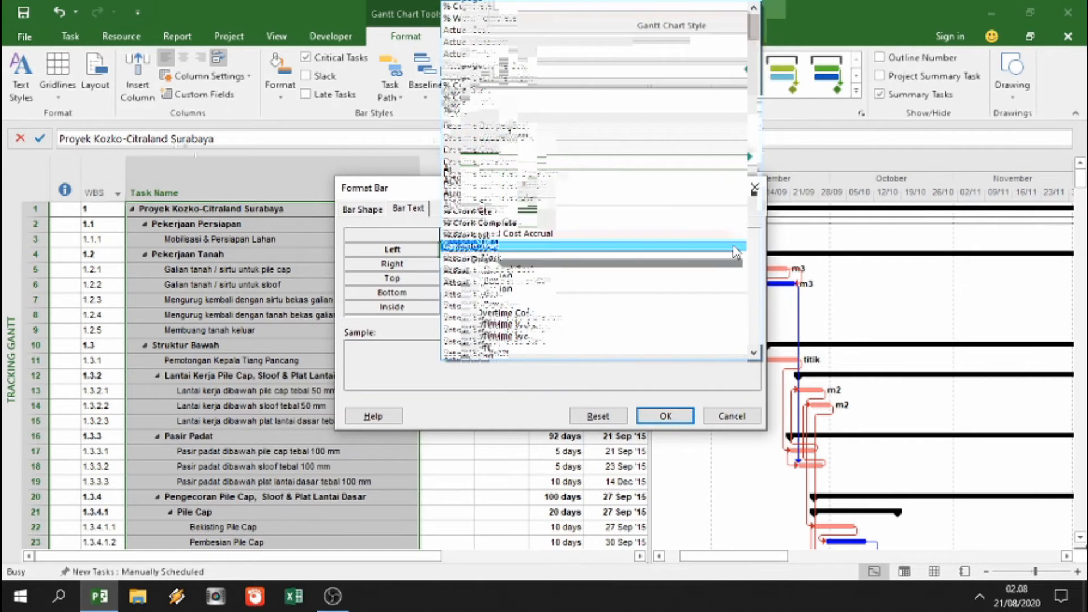
scroll(714, 244, "down", 10)
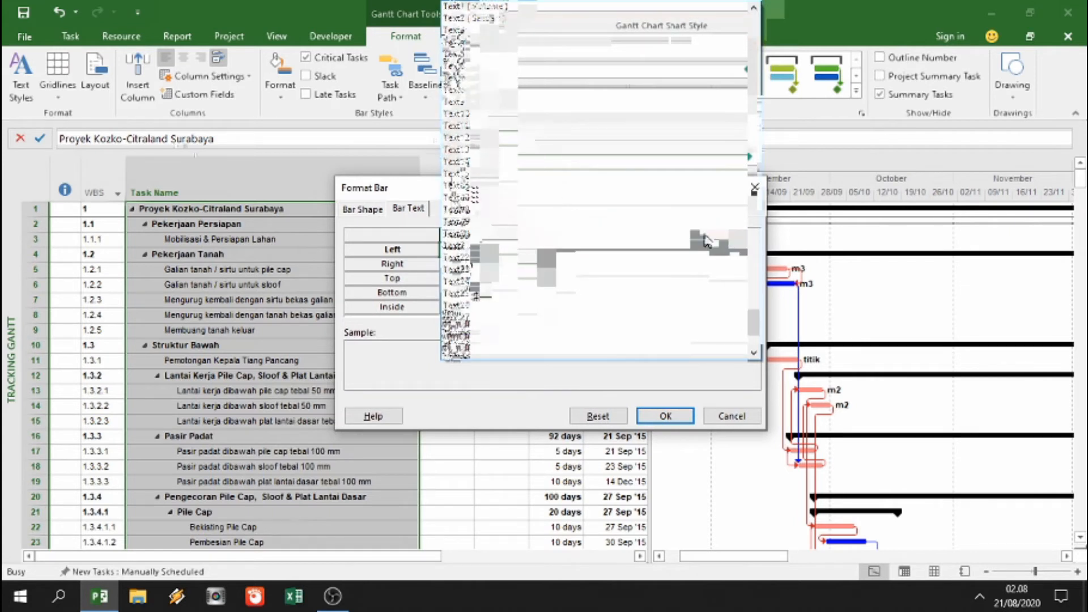
left_click(546, 7)
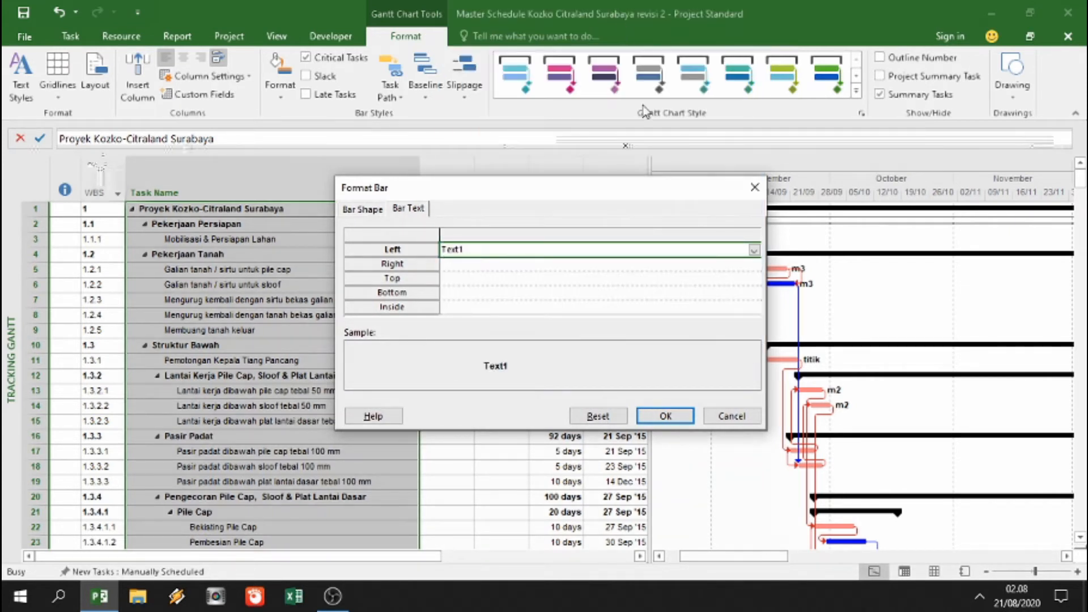
left_click(665, 415)
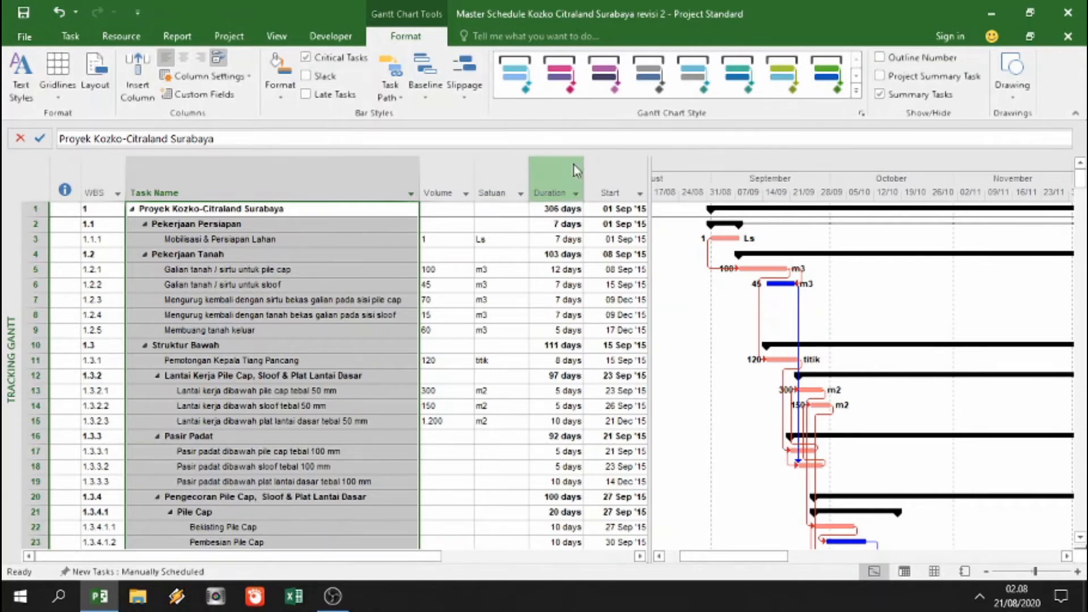
- Insert a Text3 column before the Duration column
left_click(557, 161)
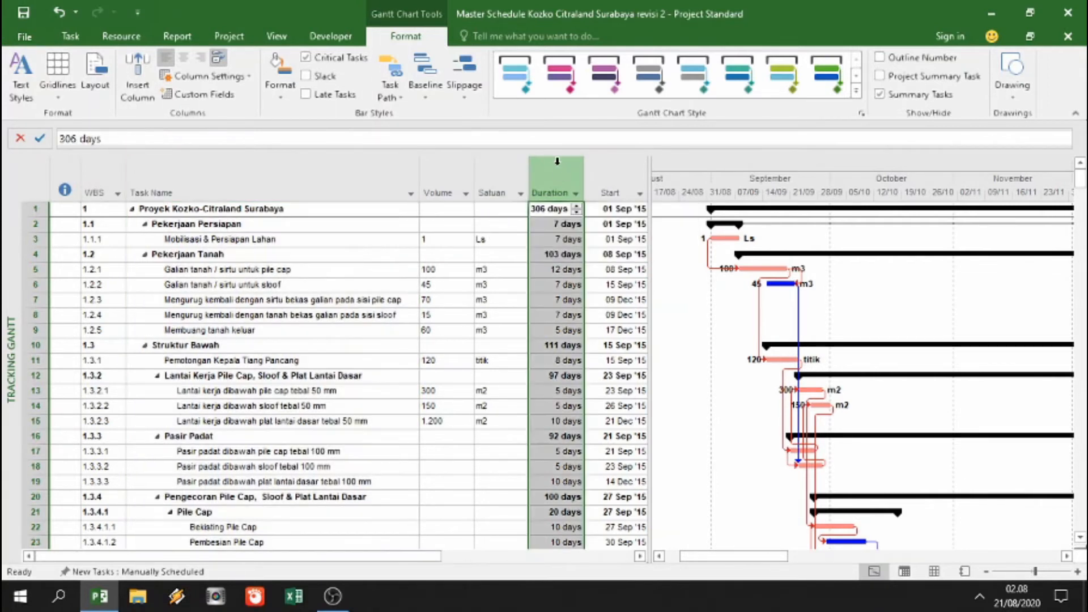
right_click(558, 168)
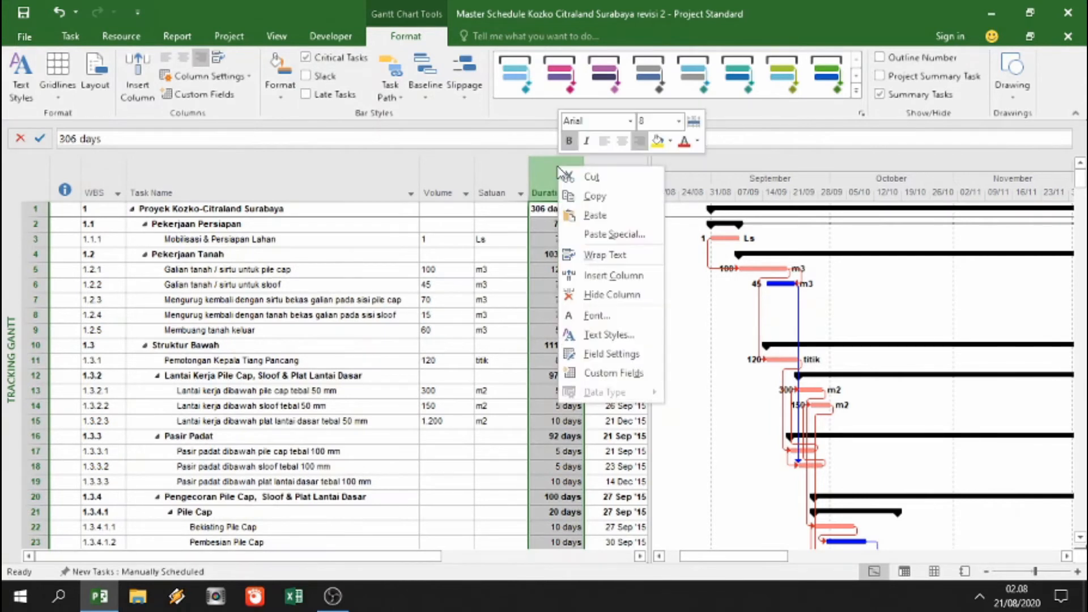
left_click(593, 274)
type("text1 ( Volume")
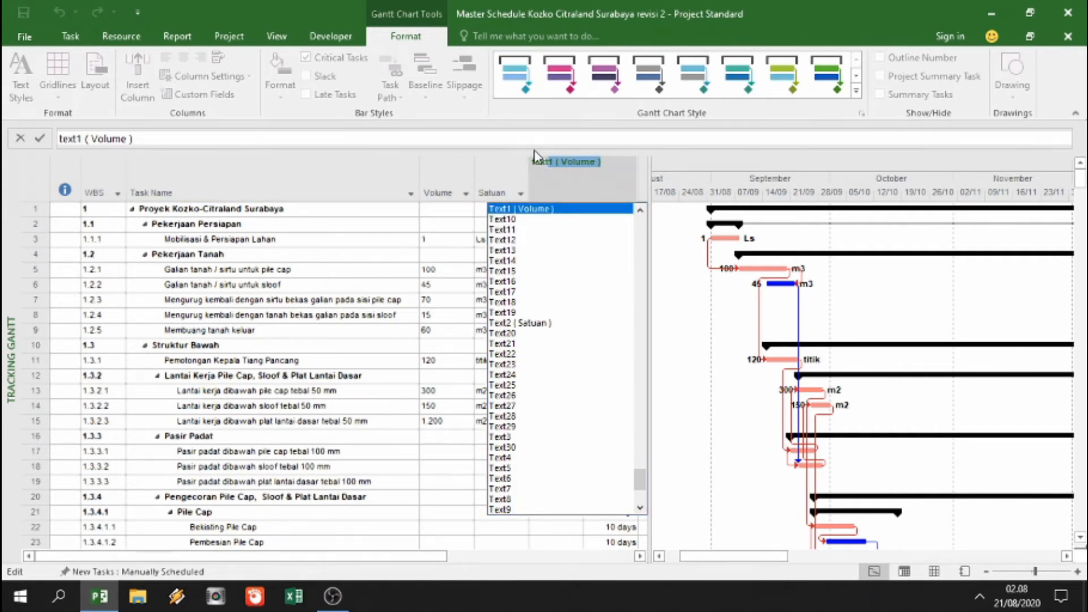
left_click(517, 439)
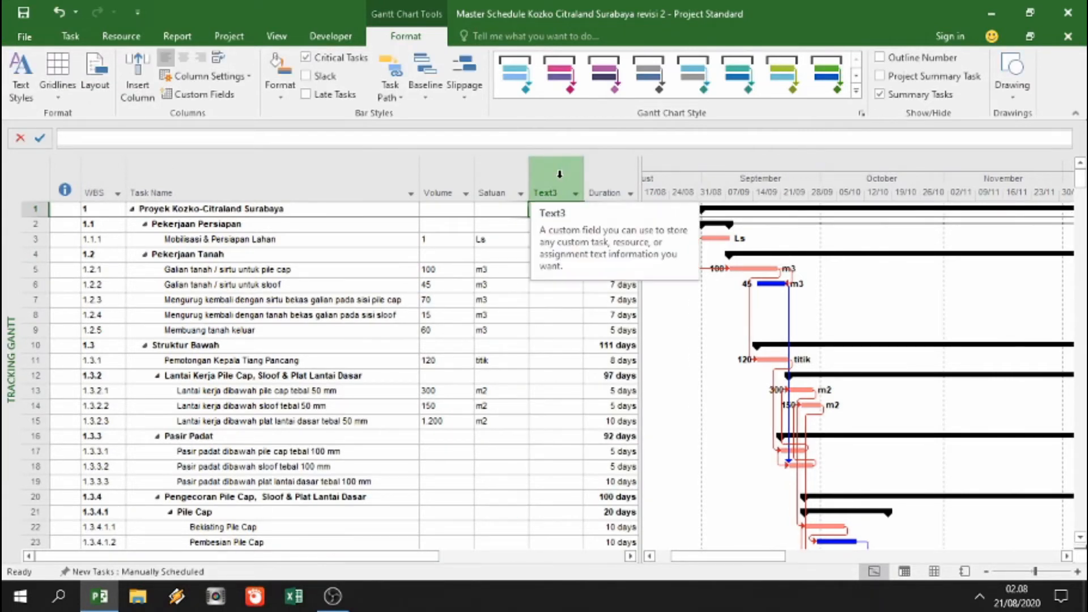
- Title the Text3 column "Gabungan Volume & Satuan" and widen it so the whole title fits
double_click(559, 174)
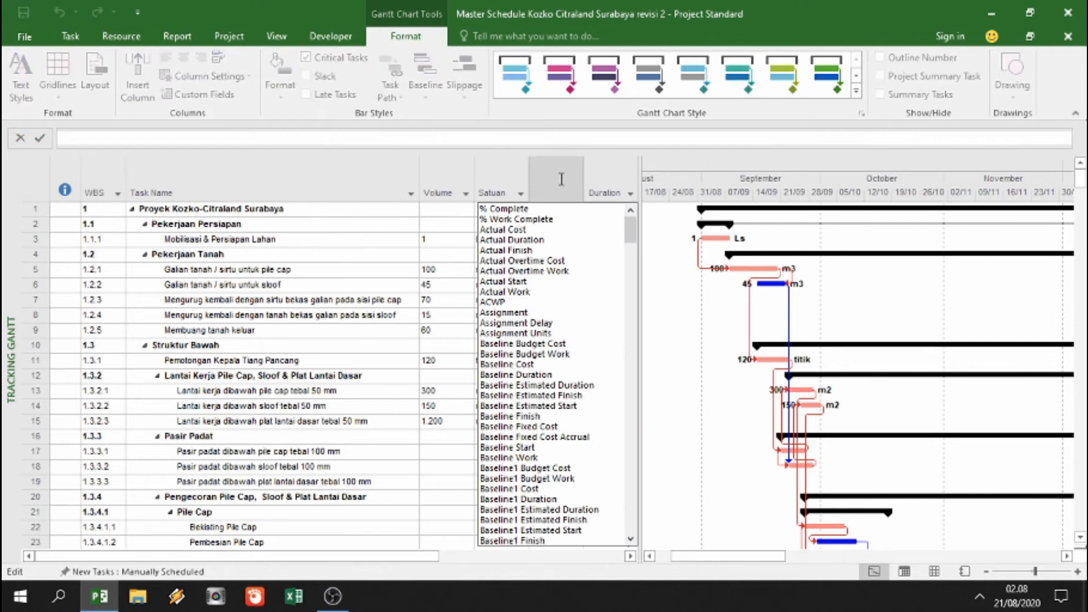
type("Gabungan Volume")
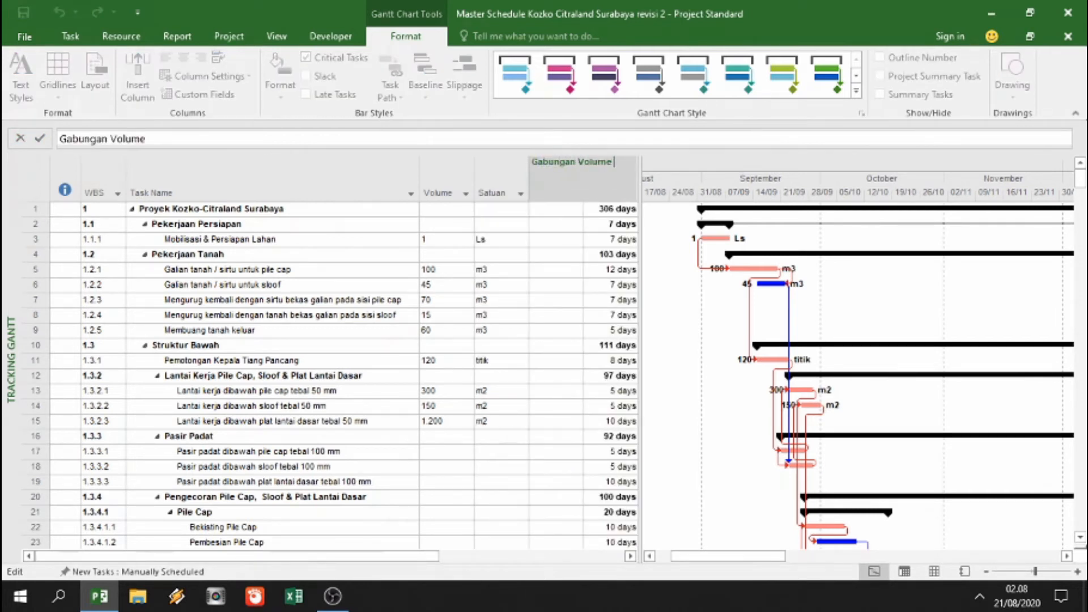
type(" & Satuan")
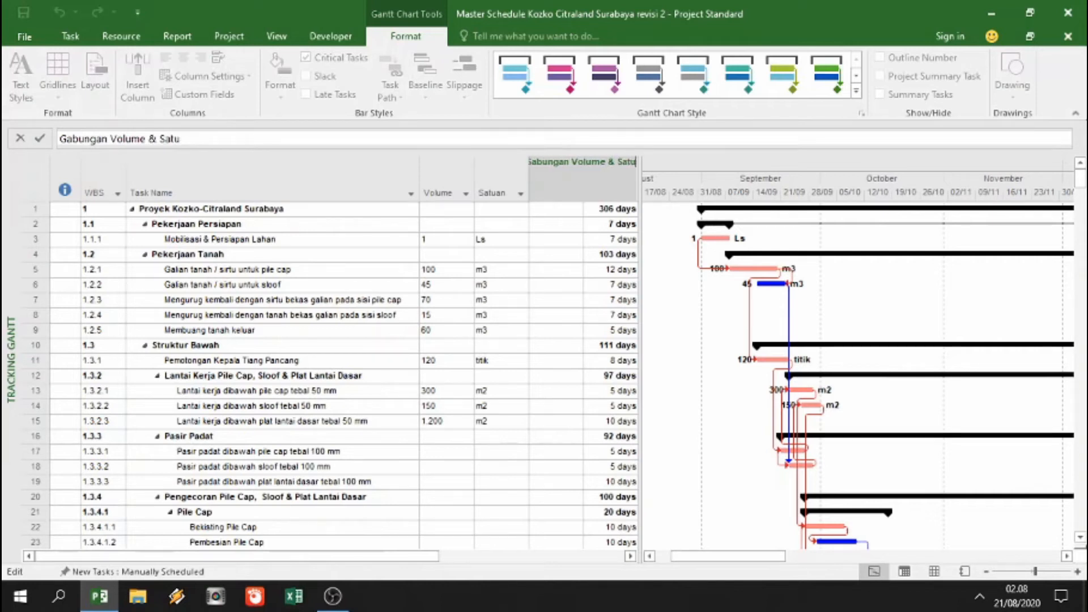
left_click(562, 284)
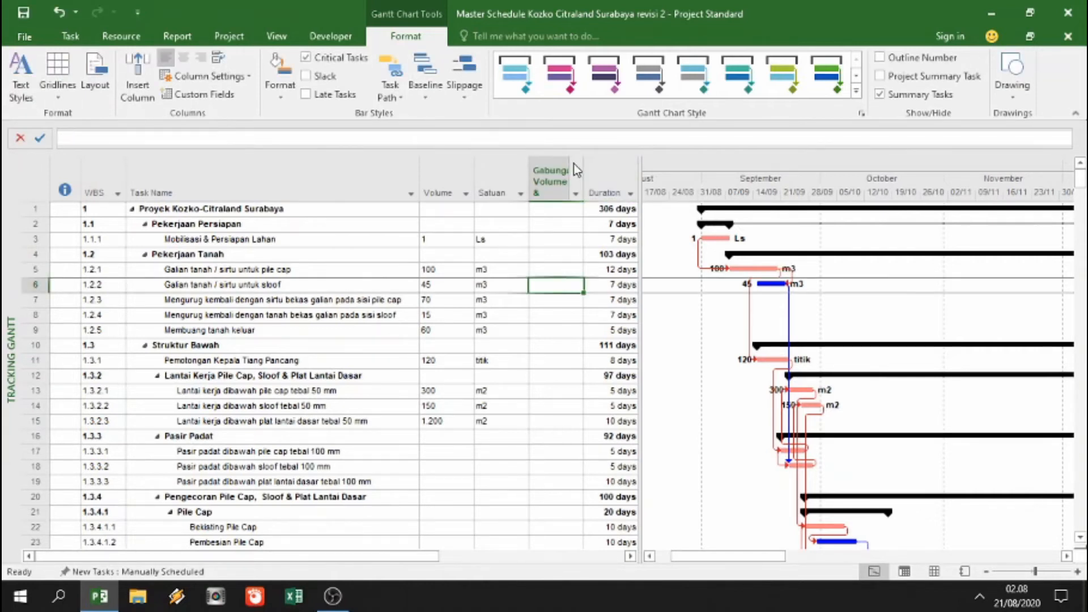
left_click_drag(584, 166, 607, 167)
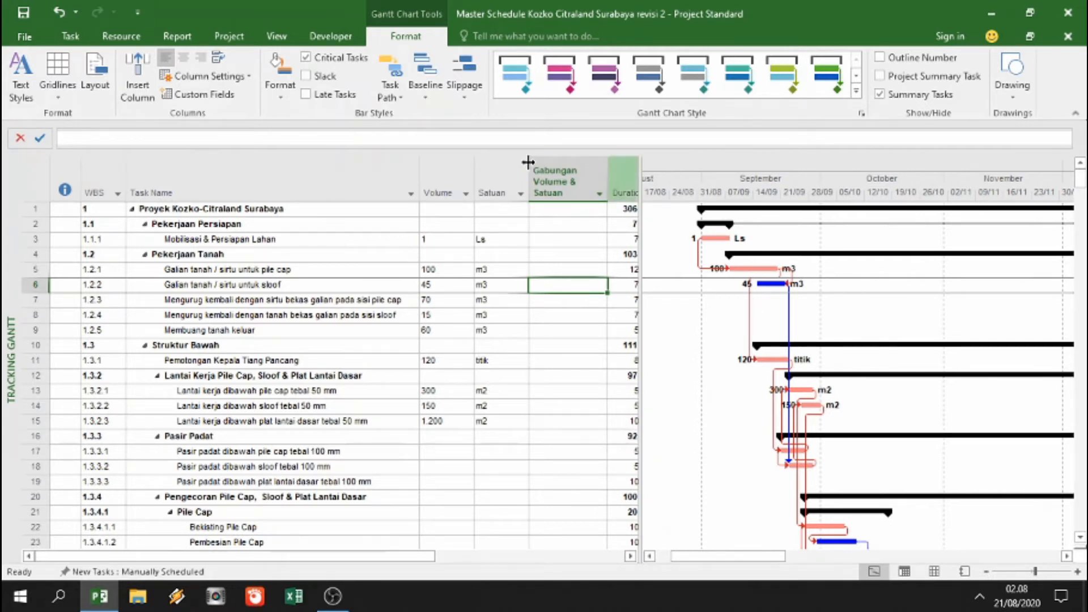
- Set the custom attribute of the task text field Gabungan Volume & Satuan (Text3) to a formula and open its formula editor
left_click(193, 95)
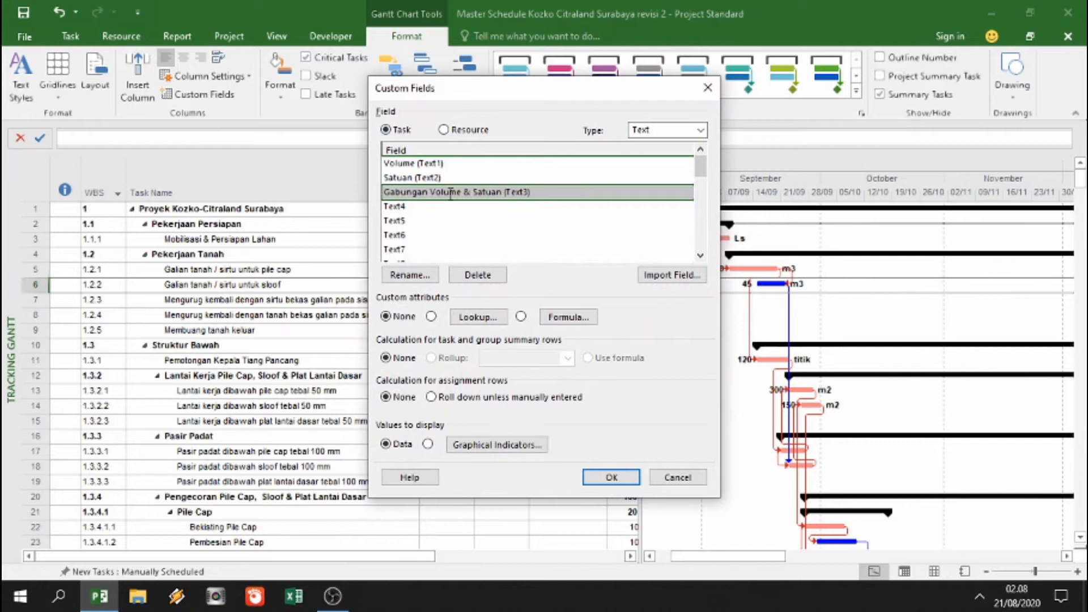
left_click(657, 135)
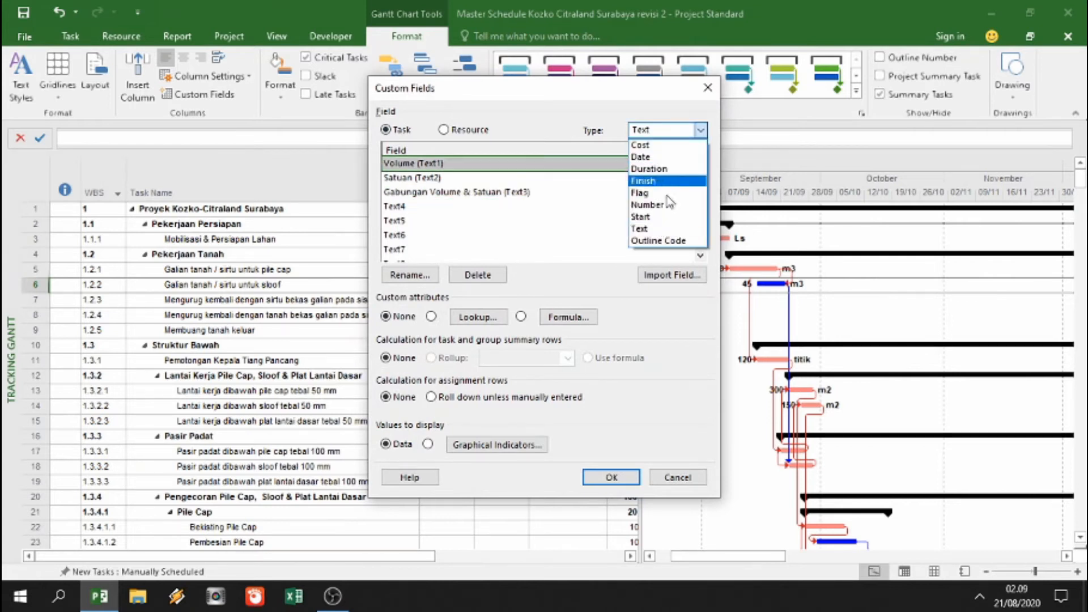
left_click(657, 229)
left_click(453, 192)
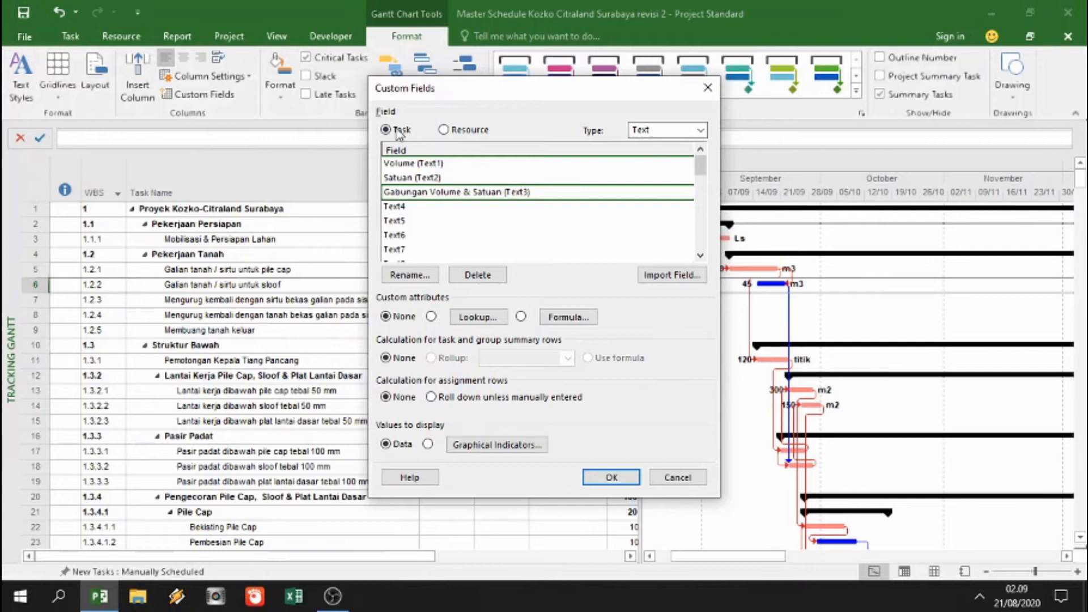
left_click(521, 316)
left_click(517, 346)
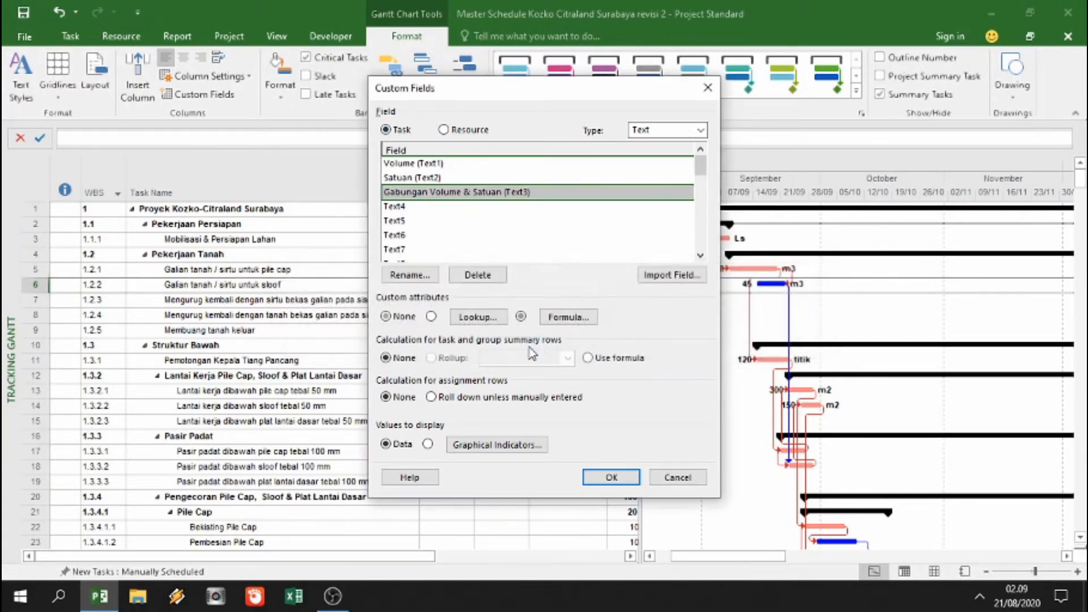
left_click(567, 317)
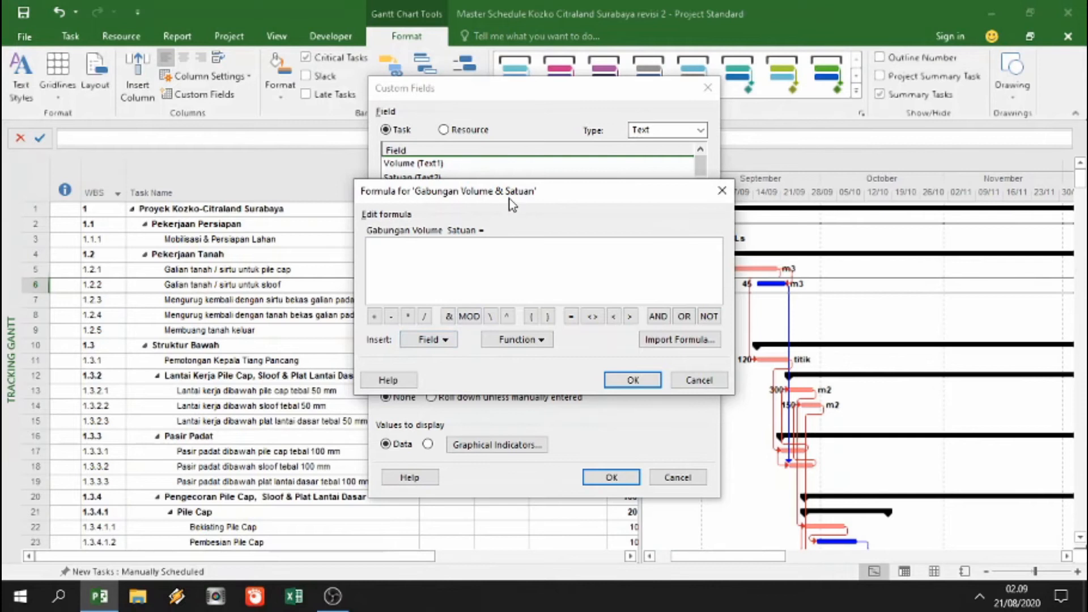
left_click_drag(510, 193, 535, 250)
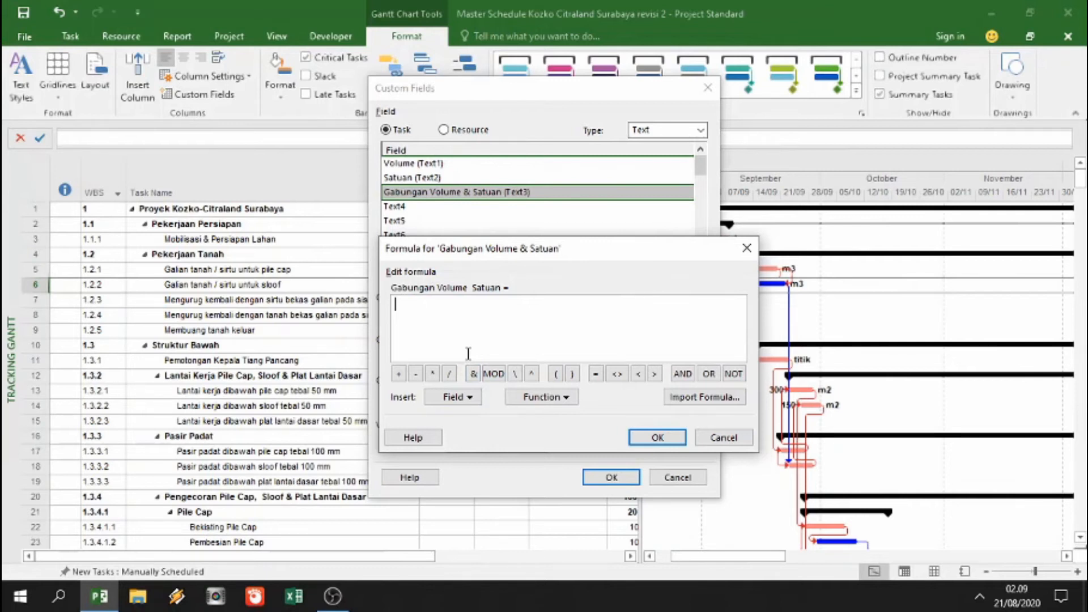
- Build the formula [Volume] & [Satuan] from the custom text fields Text1 and Text2
left_click(460, 399)
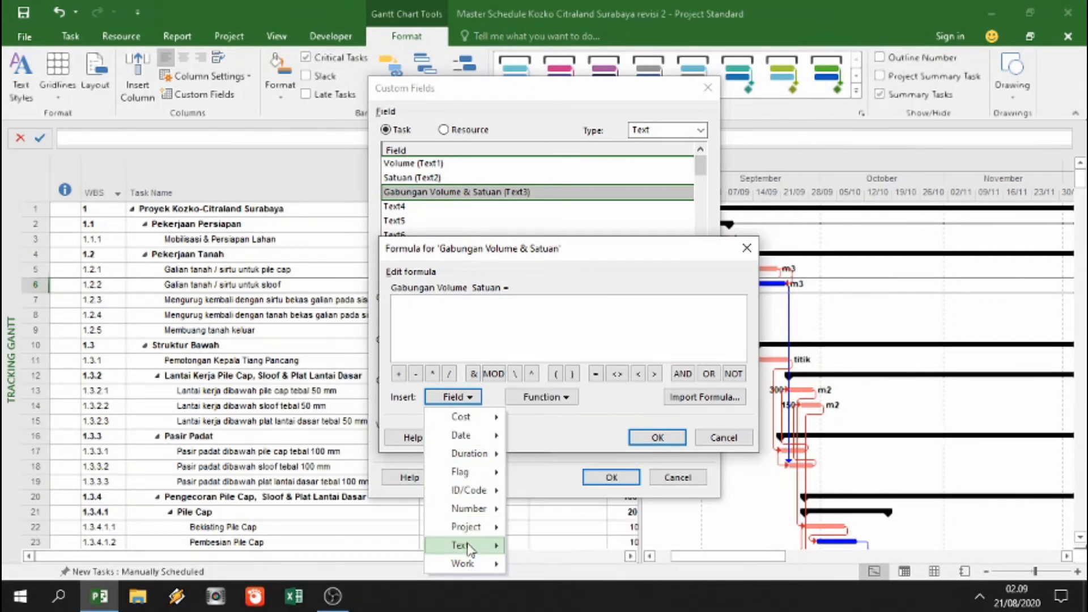
mouse_move(468, 545)
mouse_move(588, 322)
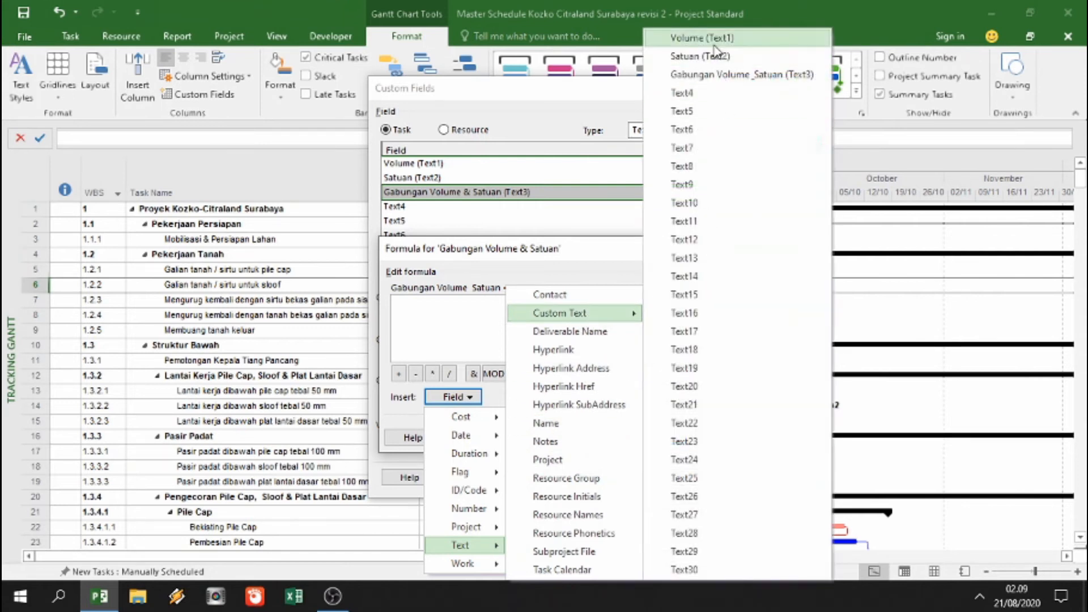
left_click(714, 44)
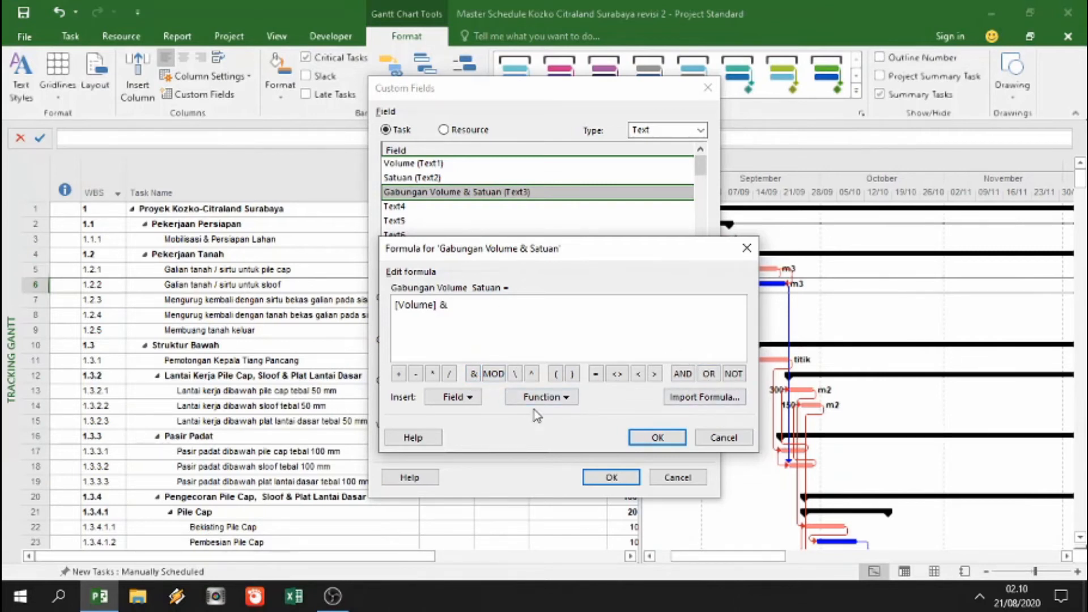
left_click(468, 397)
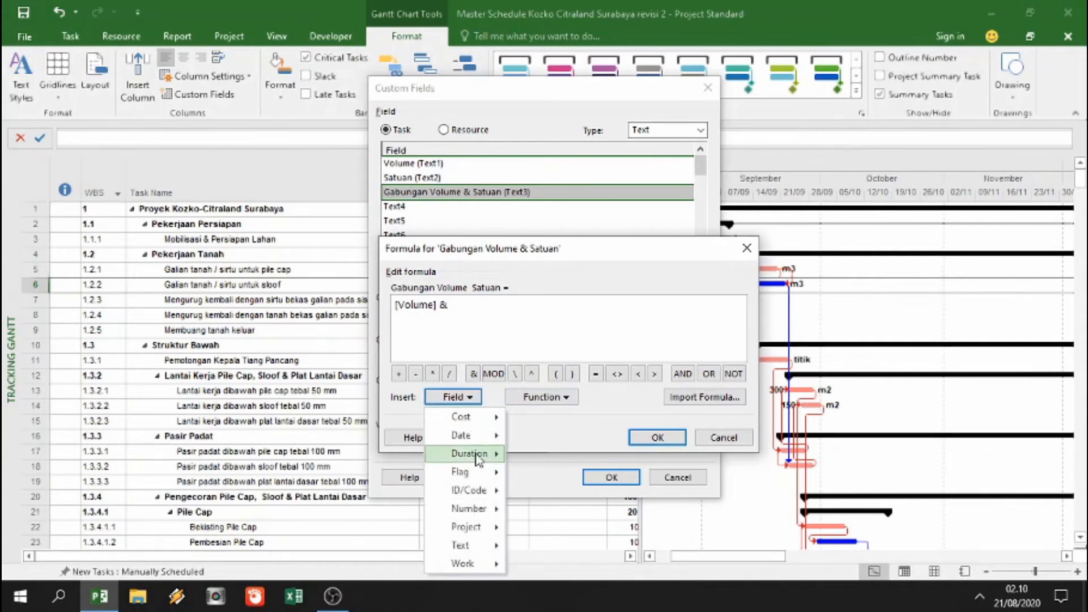
mouse_move(470, 552)
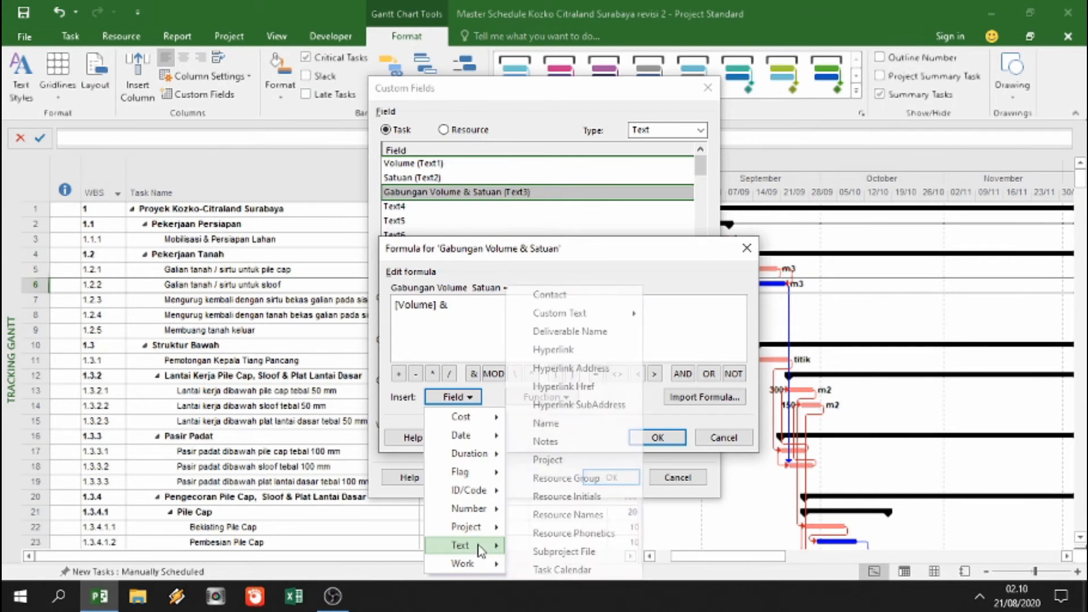
mouse_move(595, 317)
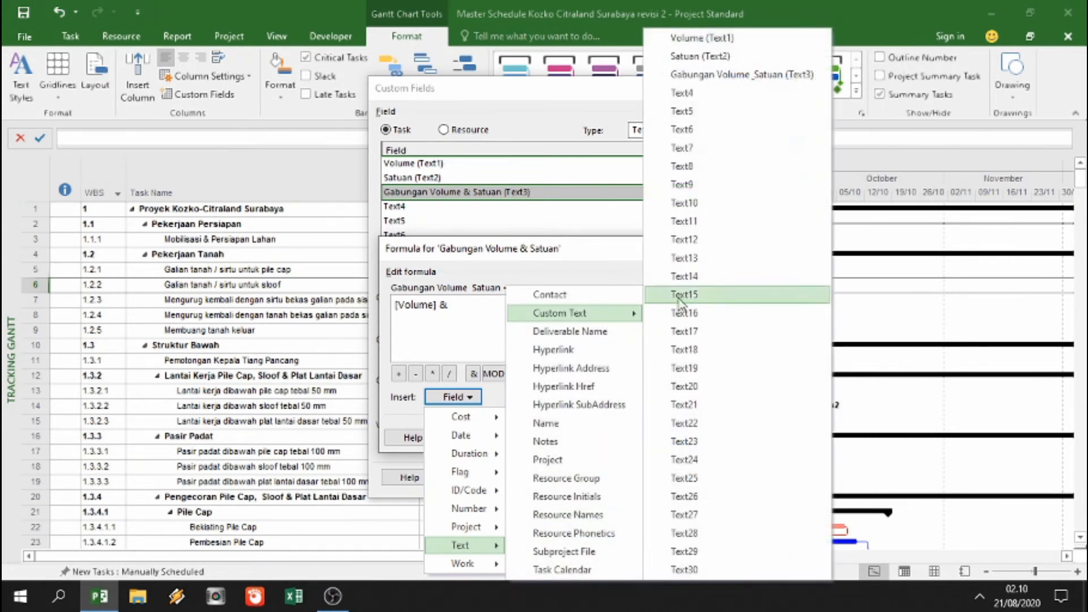
left_click(713, 56)
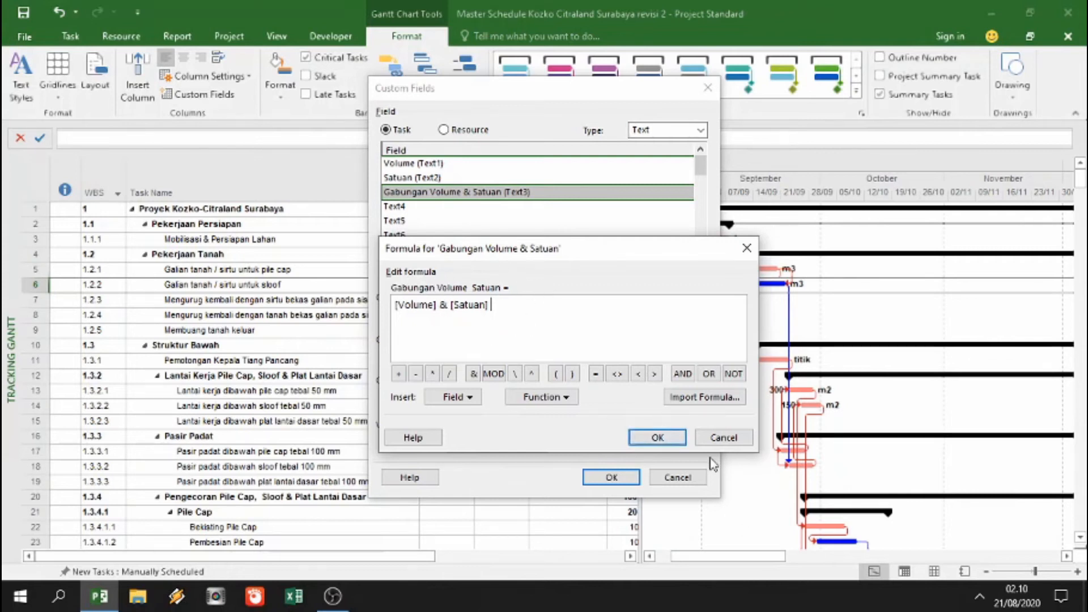
- Apply the formula, accepting replacement of the field's existing data, and check the combined entries for tasks 3 and 5
left_click(673, 440)
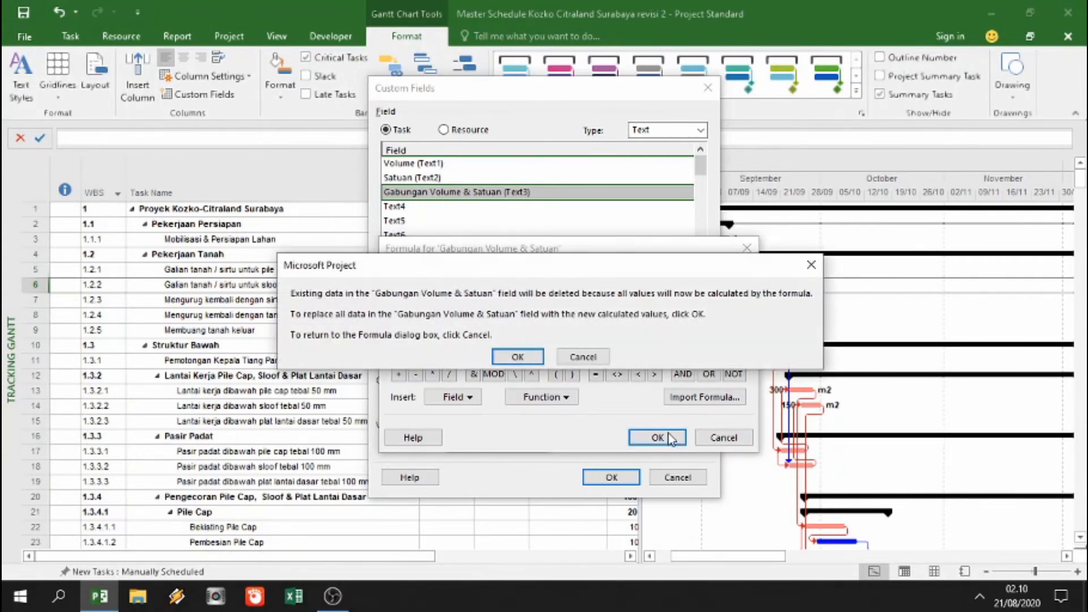
left_click(525, 359)
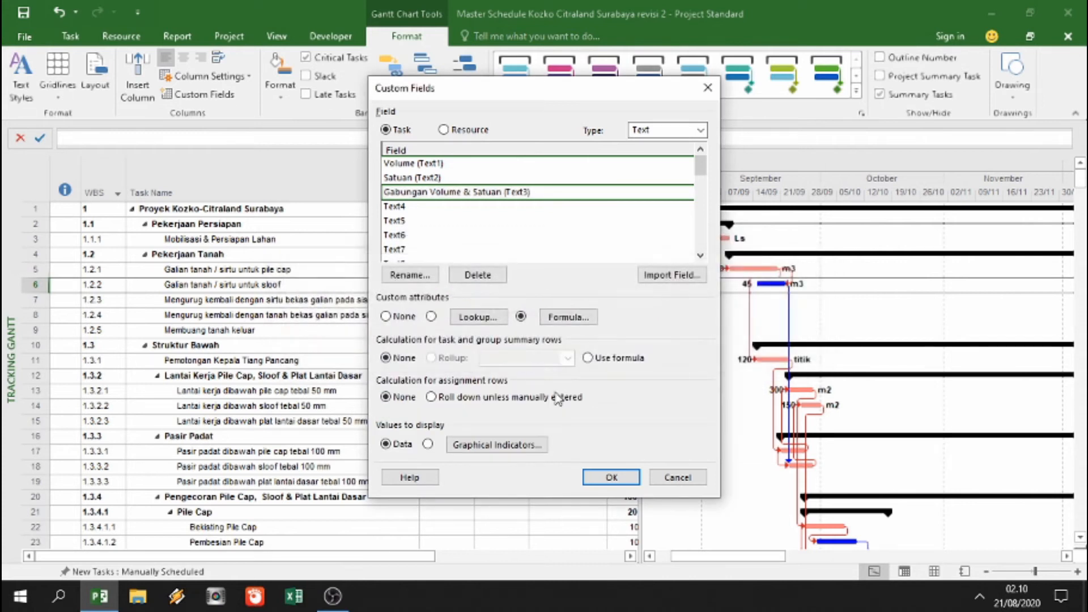
left_click(611, 478)
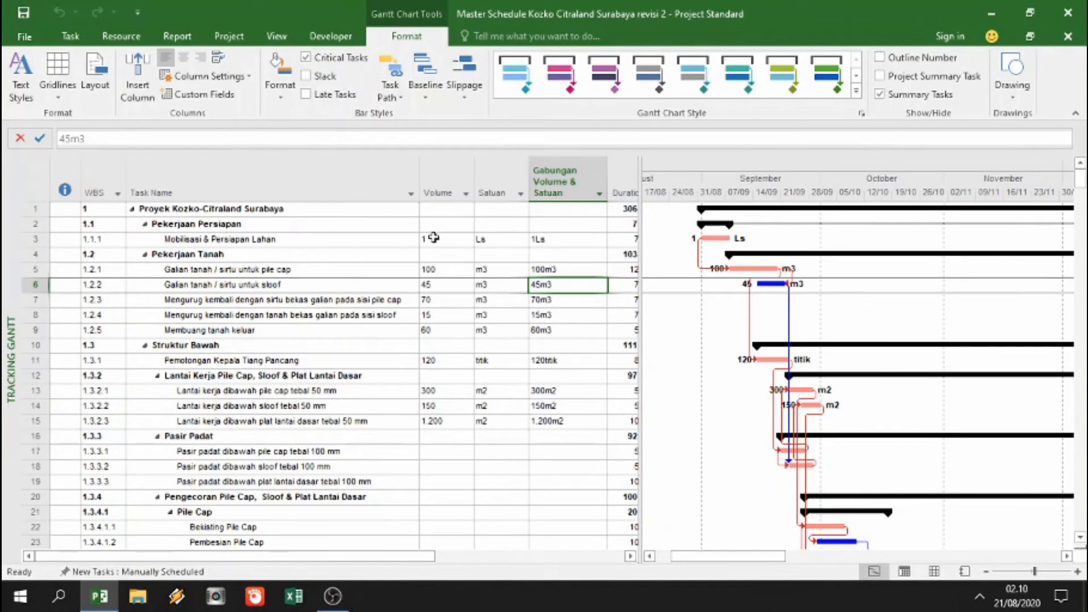
left_click(548, 240)
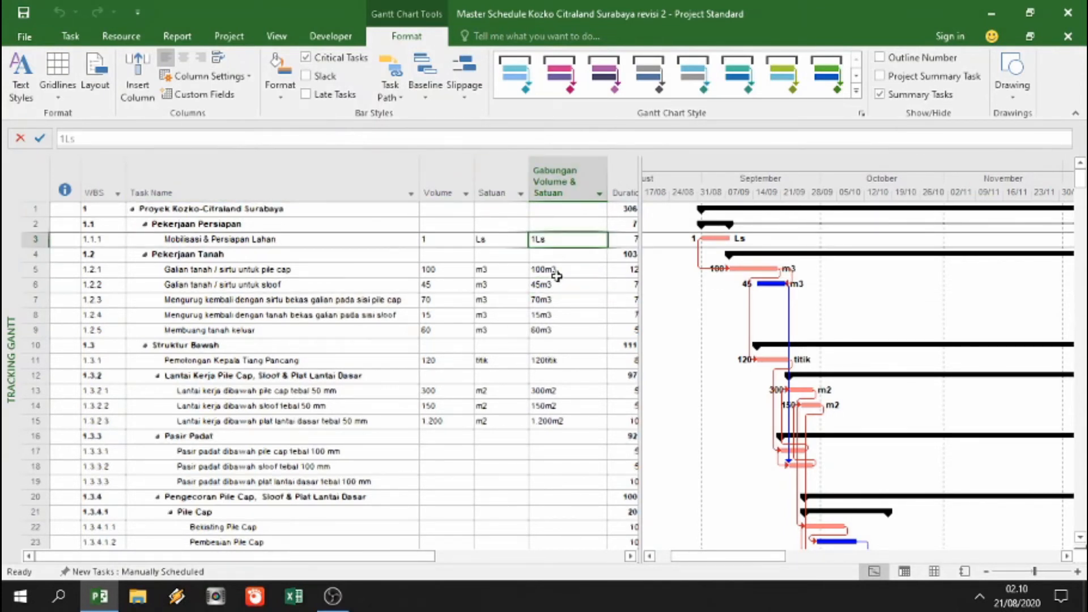
left_click(546, 270)
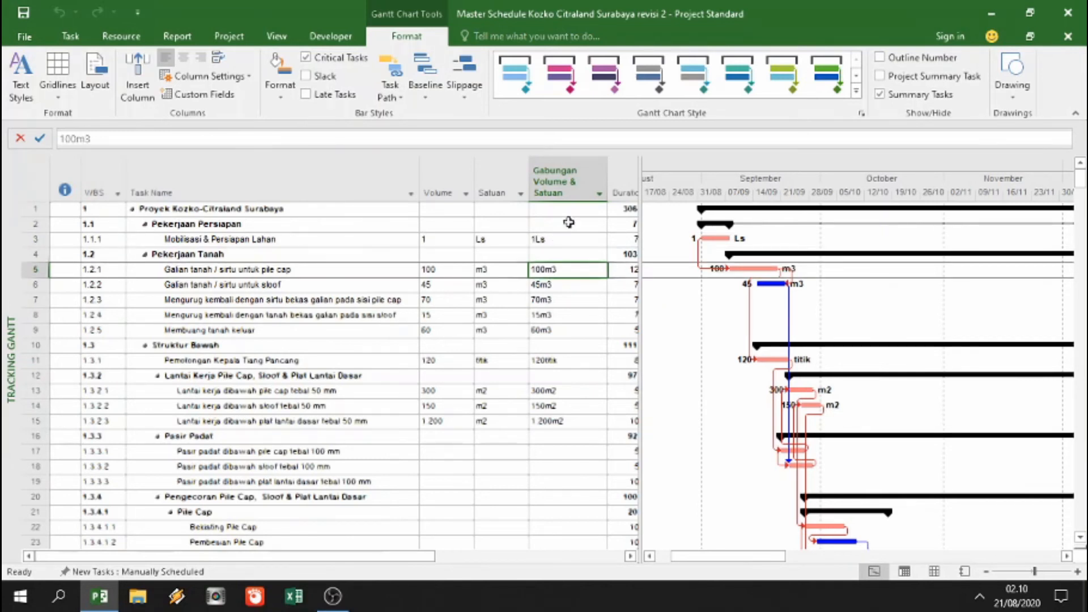
right_click(559, 165)
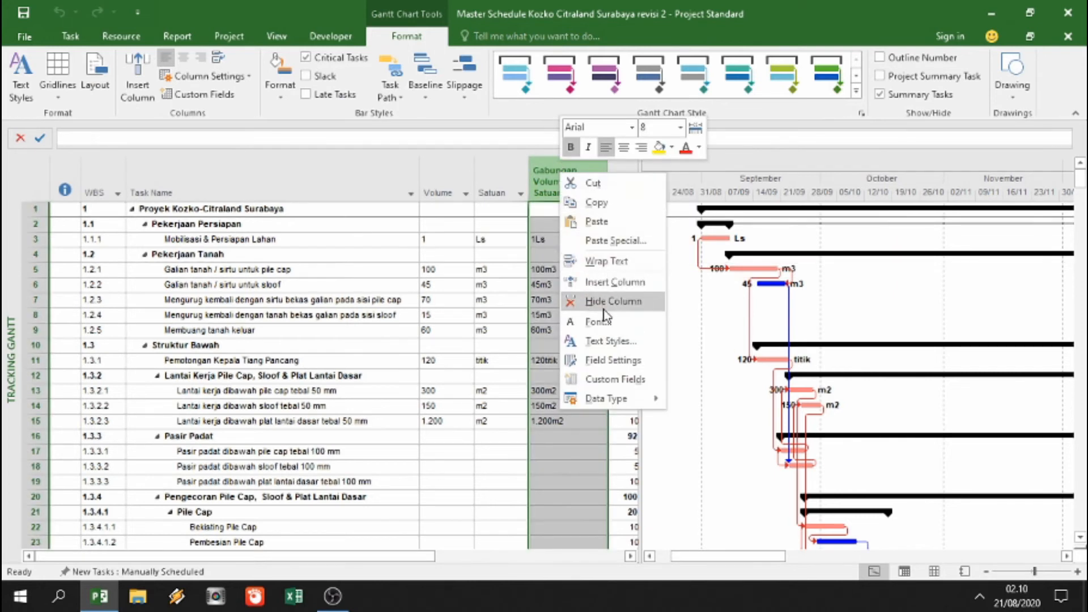
left_click(613, 378)
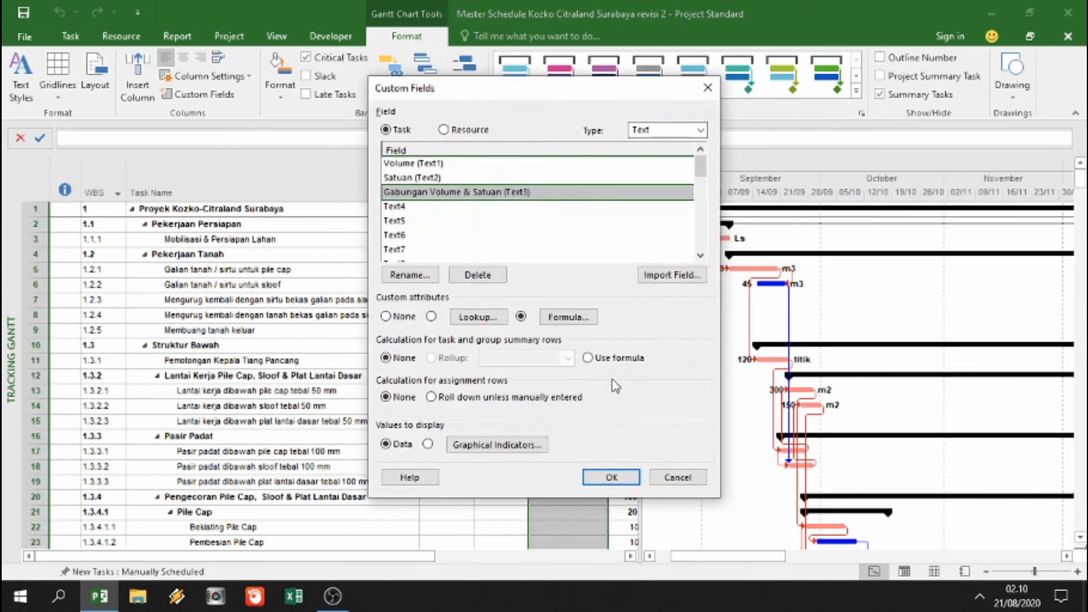
left_click(676, 478)
- Add a space between the two fields by editing the Gabungan Volume & Satuan formula to [Text1] & " " & [Text2]
left_click(204, 94)
left_click(569, 316)
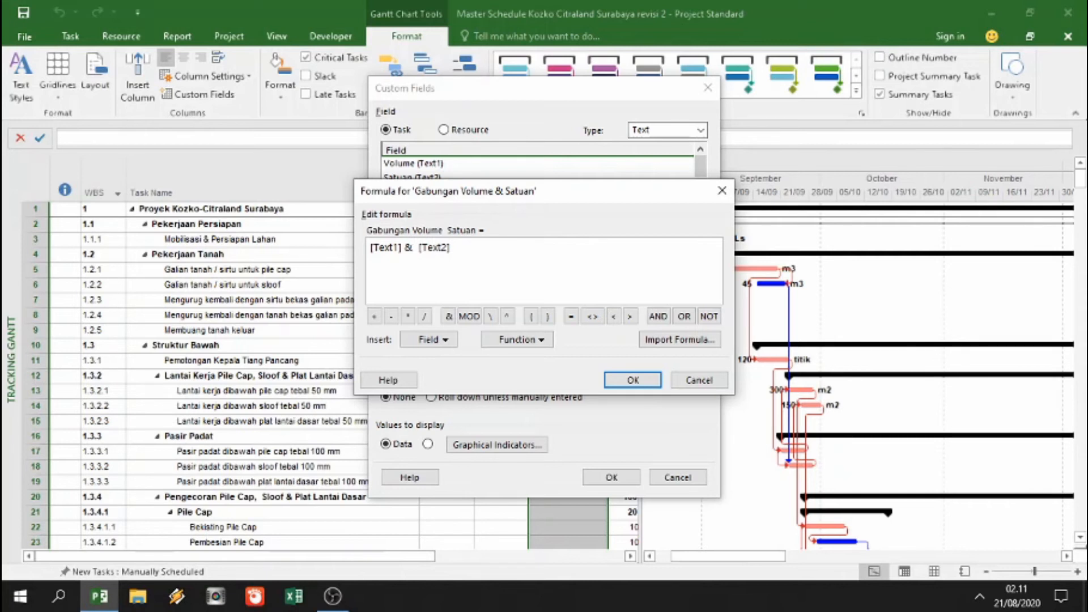
type("\" \"")
left_click_drag(417, 246, 429, 246)
type("&")
left_click_drag(464, 192, 460, 226)
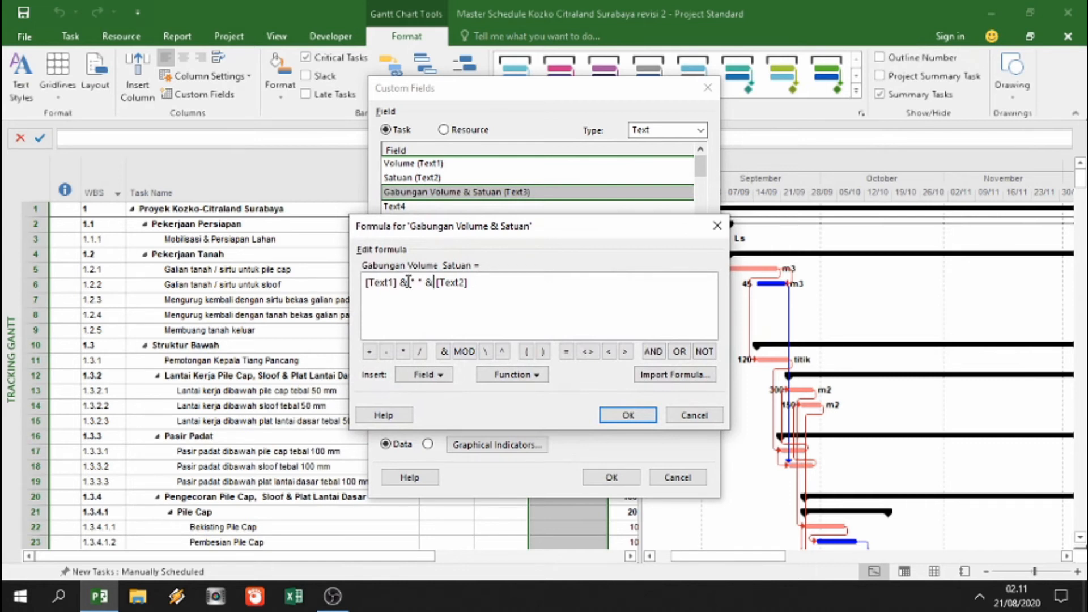
left_click_drag(415, 283, 422, 282)
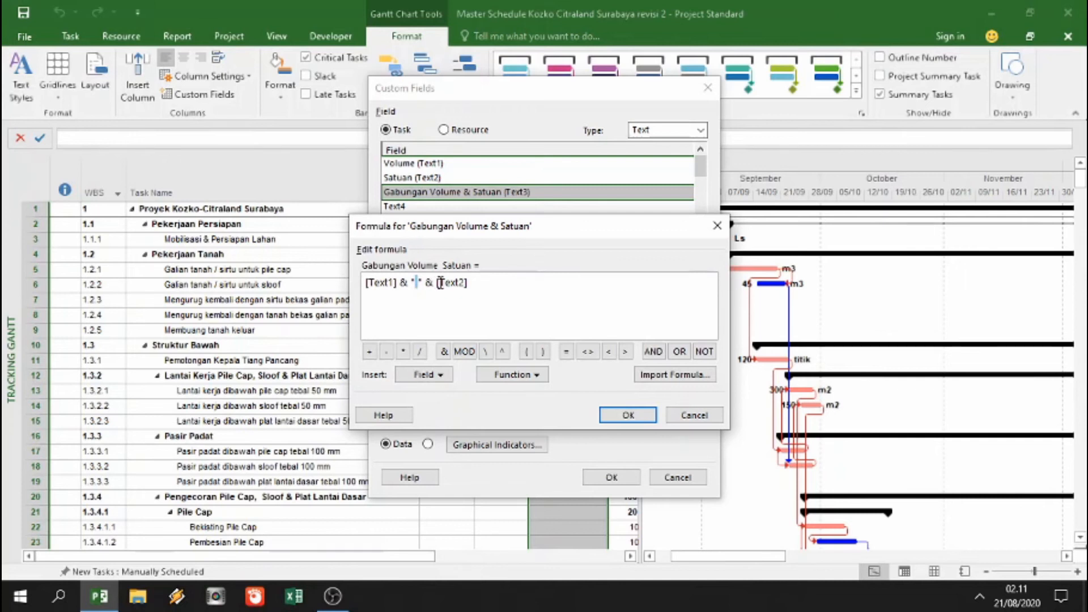
left_click(623, 417)
left_click(615, 477)
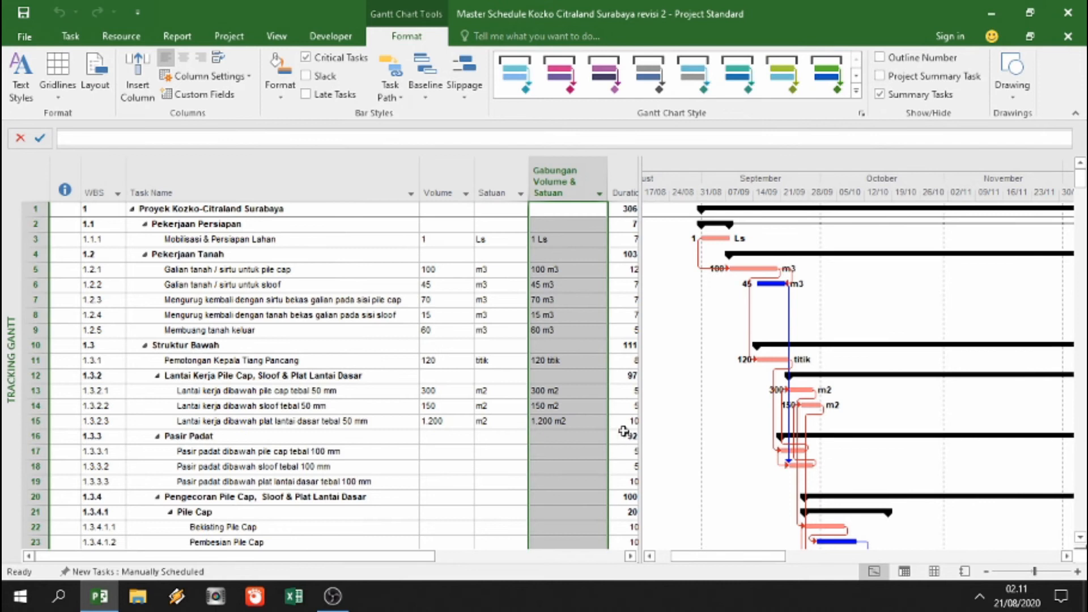
- Clear the left bar text of task 3, Mobilisasi & Persiapan Lahan, and set its right bar text to Text3 (Gabungan Volume & Satuan)
left_click(539, 243)
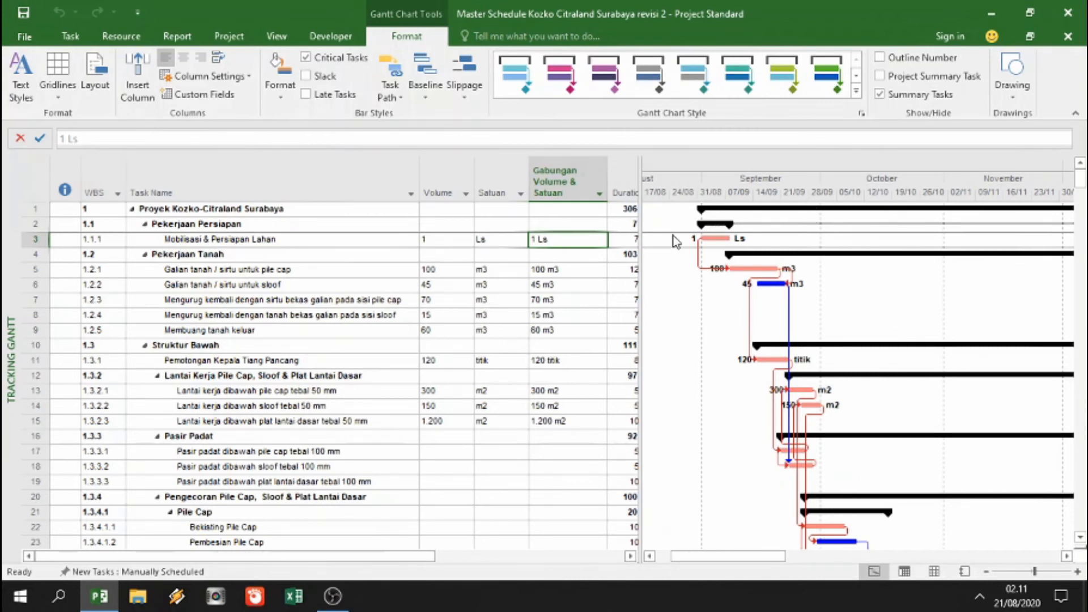
left_click(281, 91)
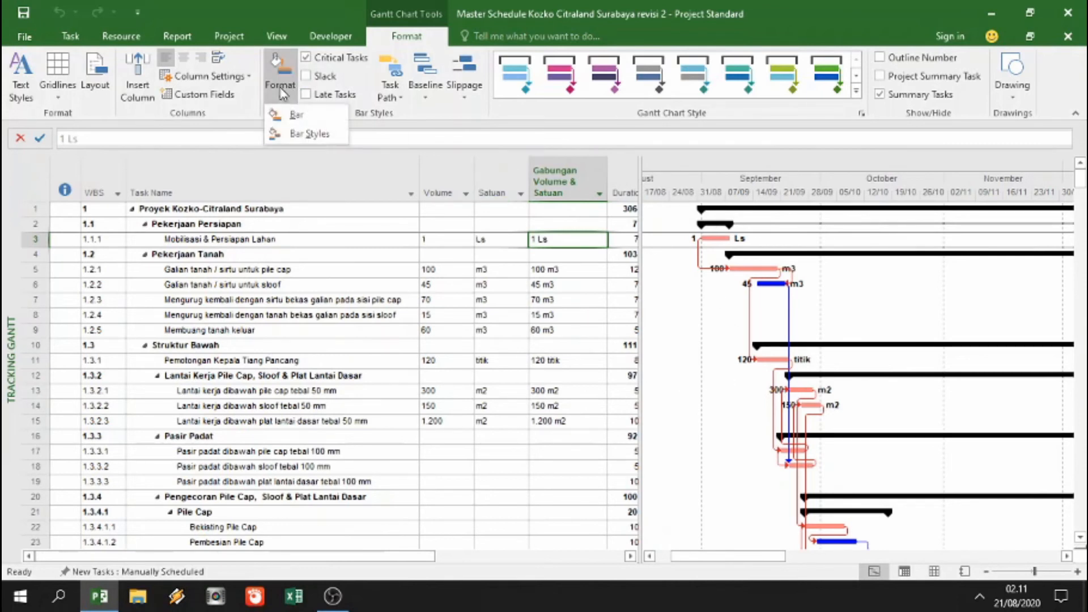
left_click(288, 116)
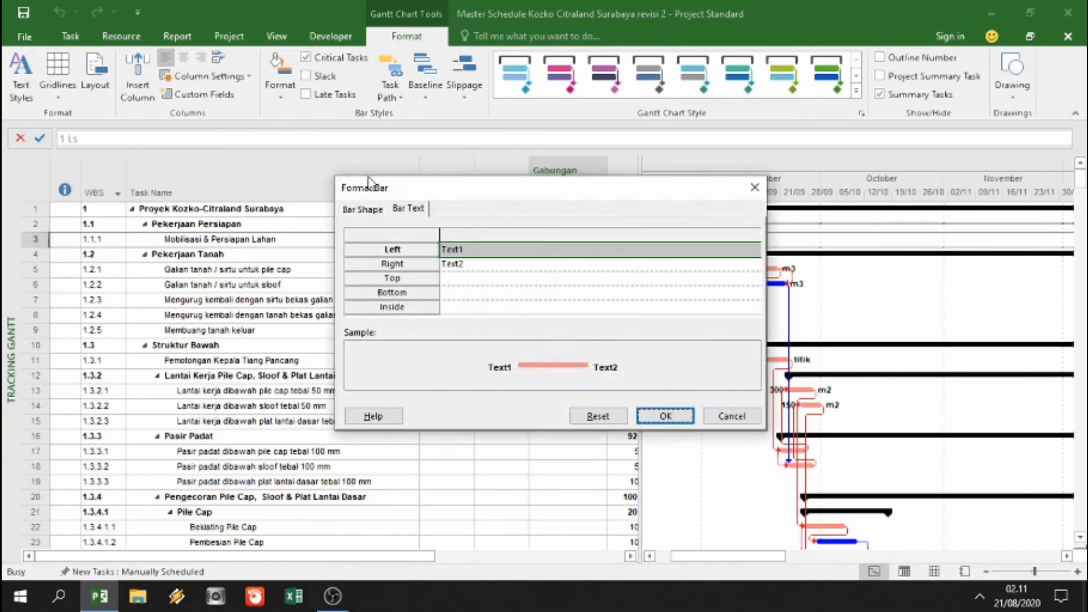
left_click(547, 250)
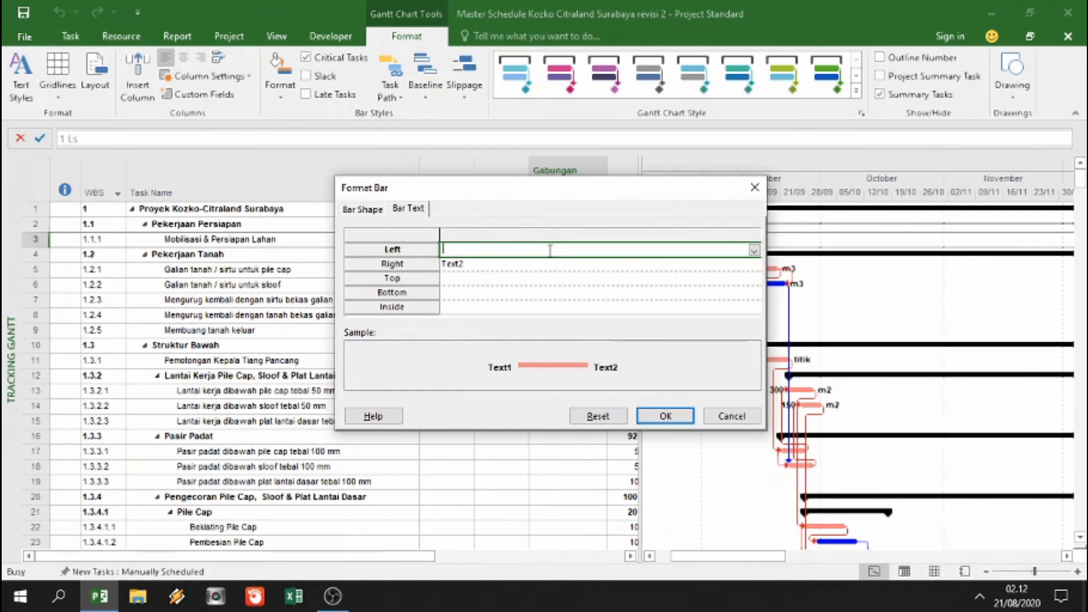
left_click(538, 265)
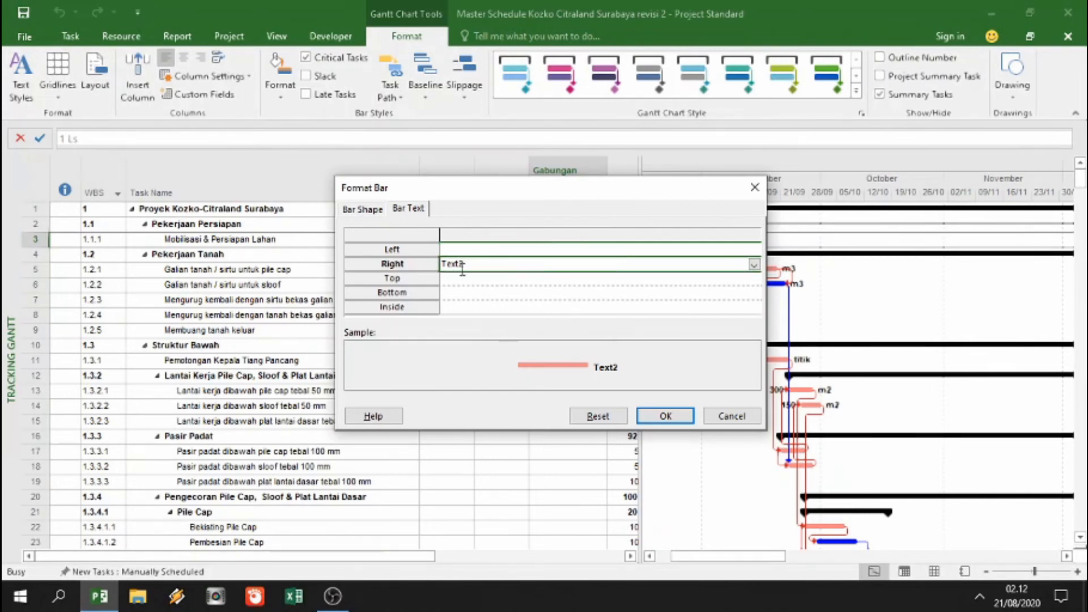
left_click(754, 264)
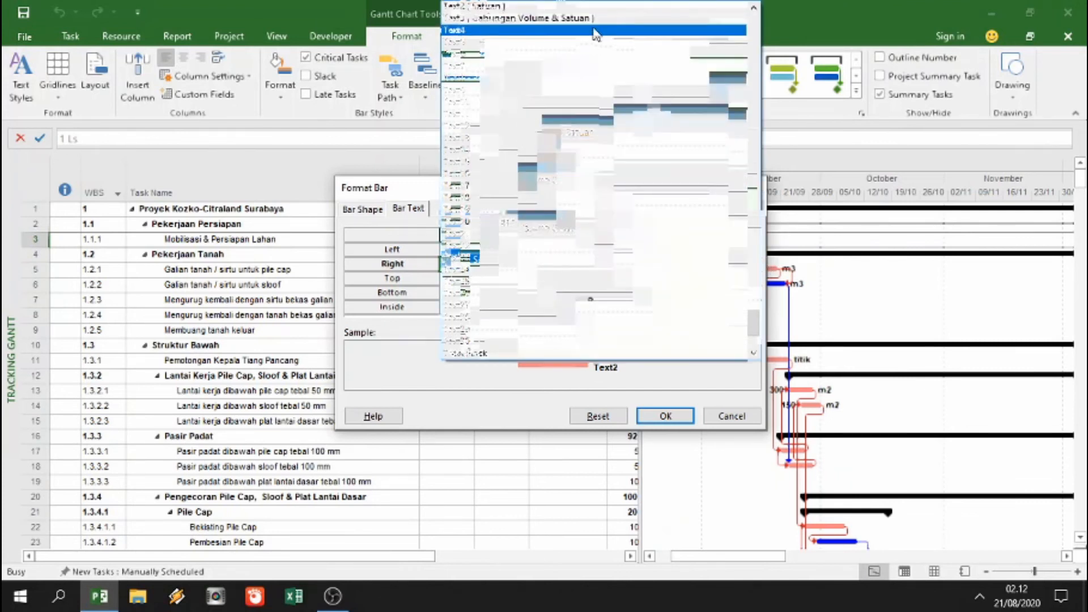
left_click(589, 21)
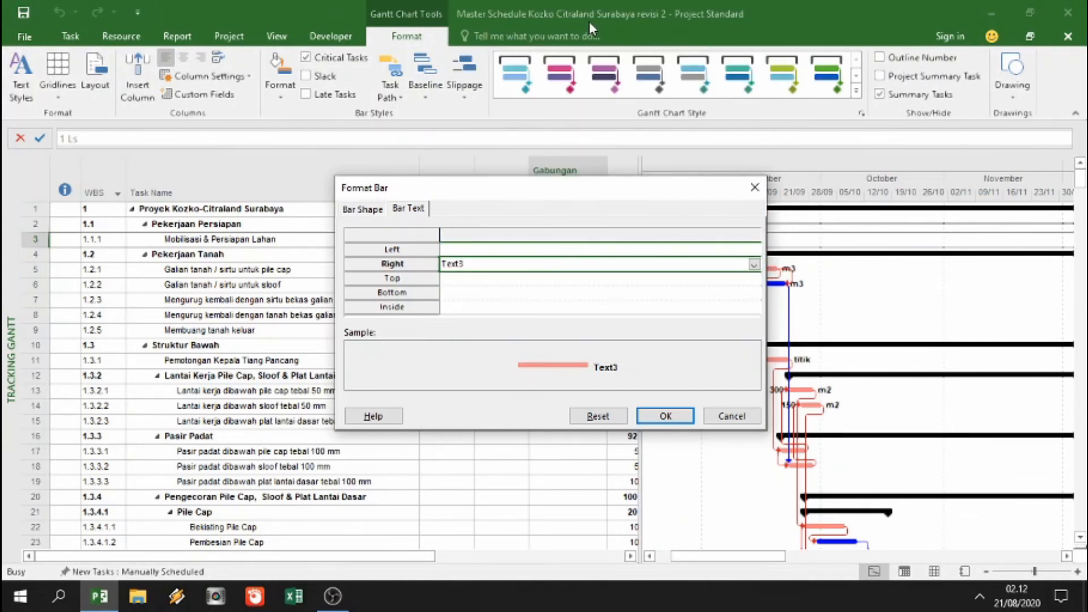
left_click(657, 416)
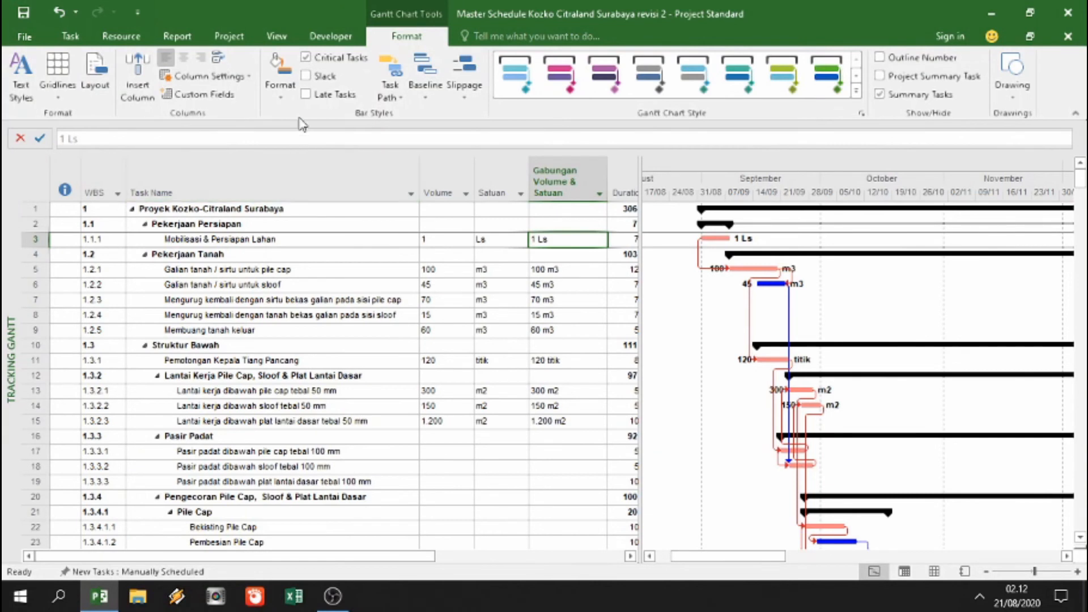
- Reset the individual bar formatting of task 3 to the default
left_click(280, 80)
left_click(293, 124)
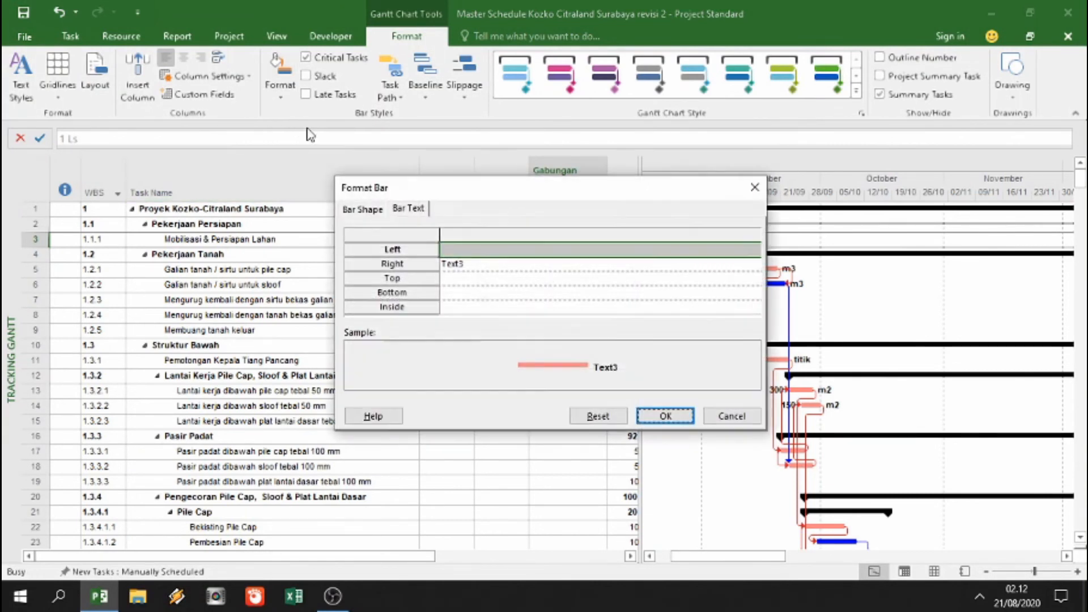
left_click(593, 416)
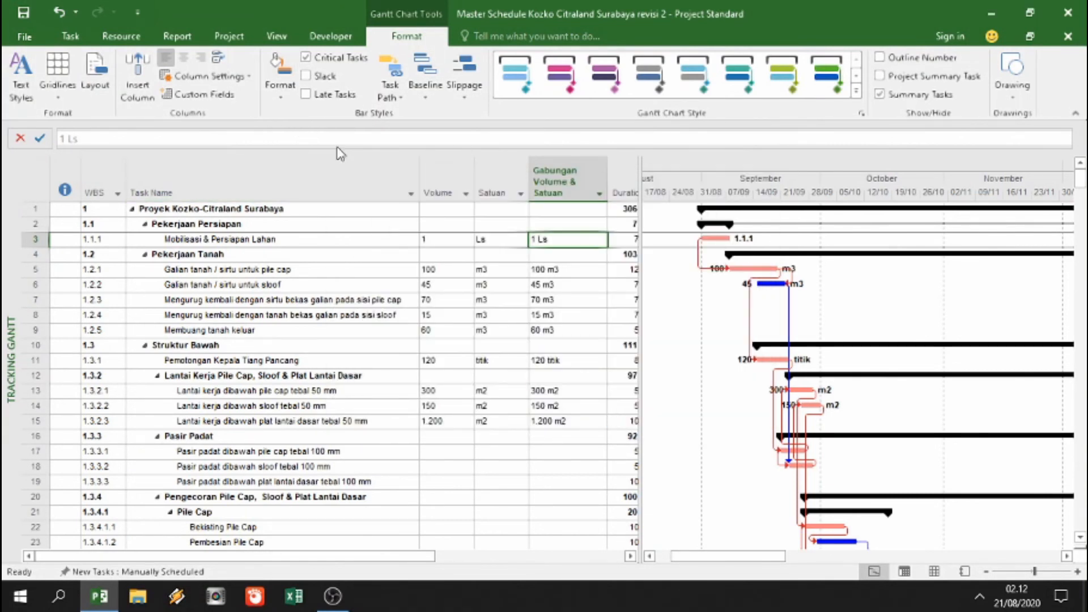
- Replace the WBS label right of task 3's bar with Text3 (Gabungan Volume & Satuan)
left_click(280, 85)
left_click(289, 117)
left_click(451, 265)
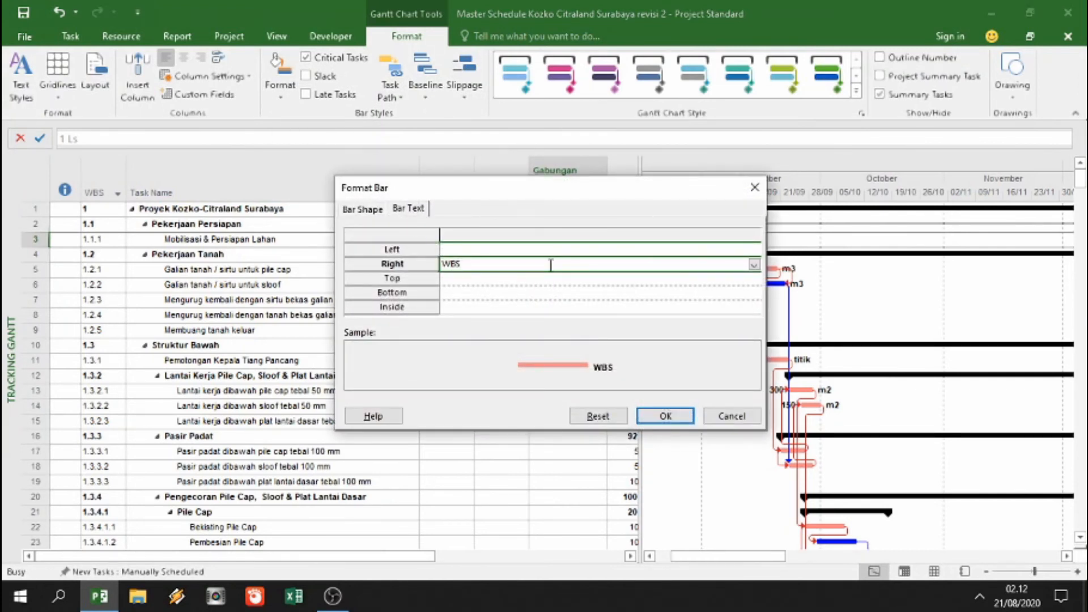
type("Te")
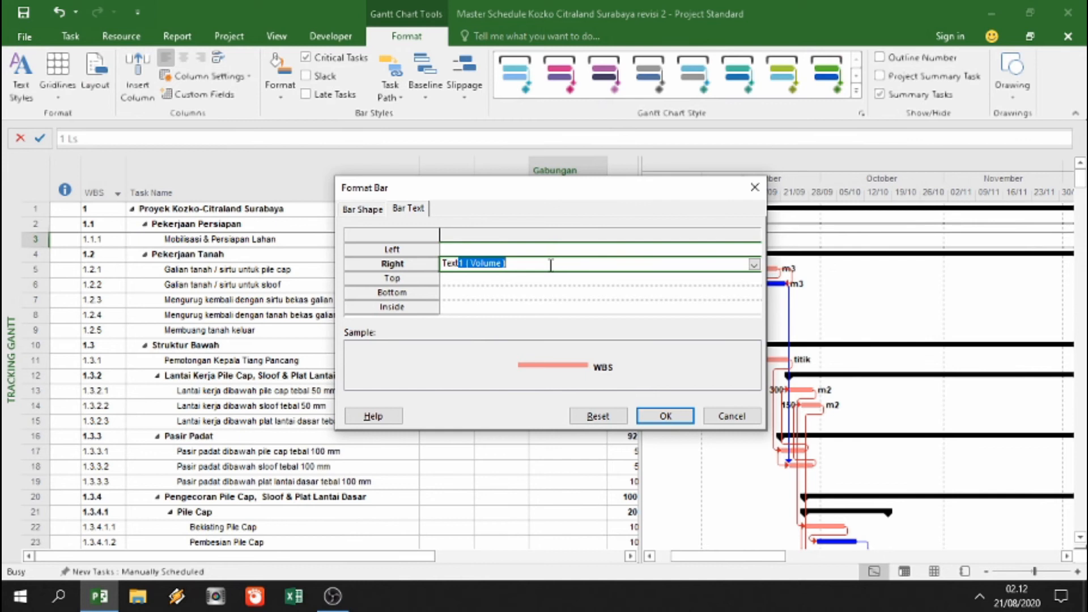
type("xt3")
left_click(754, 265)
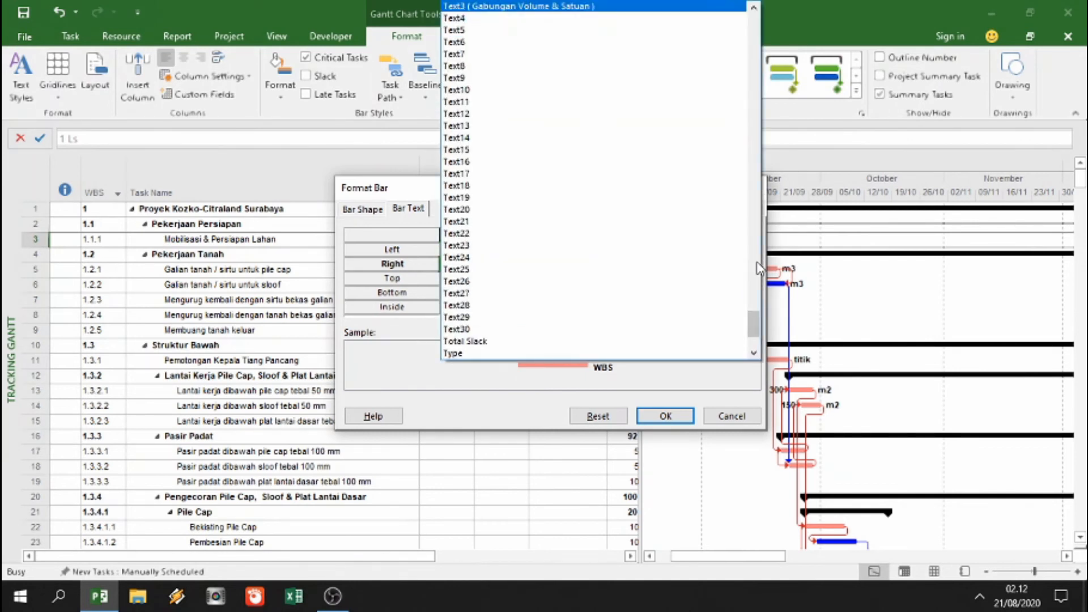
left_click(504, 9)
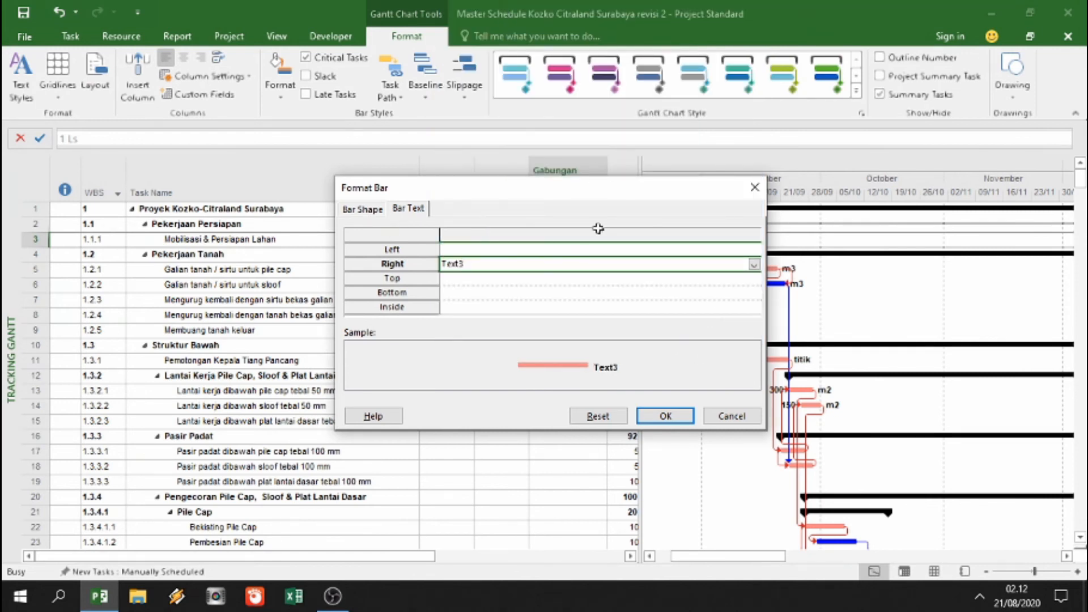
left_click(663, 413)
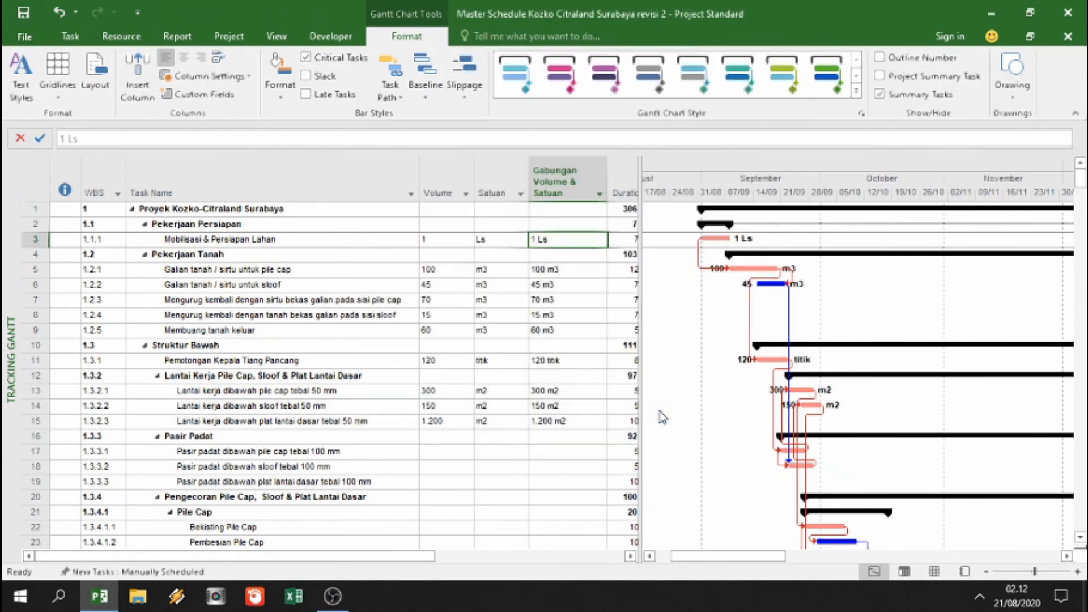
- Select all tasks by the Task Name column and reset their individual bar formatting to the default
left_click(163, 166)
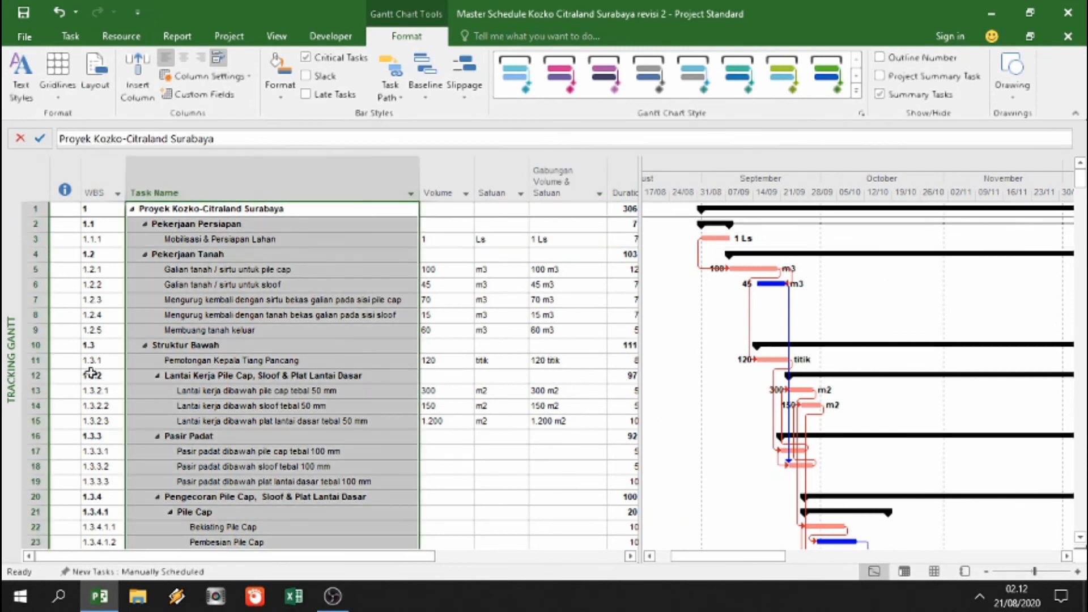
left_click(277, 97)
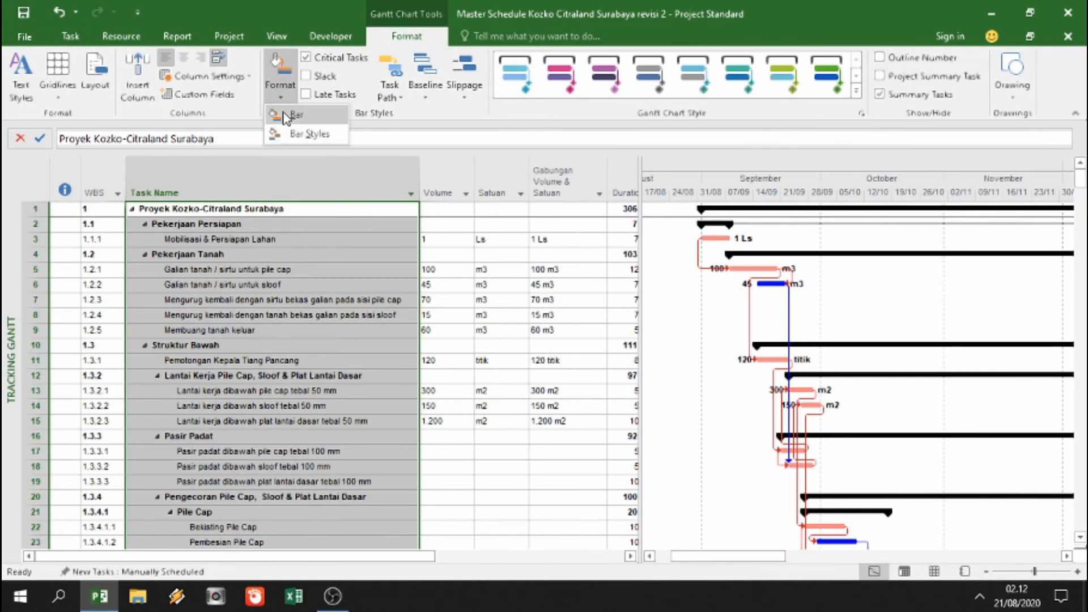
left_click(295, 136)
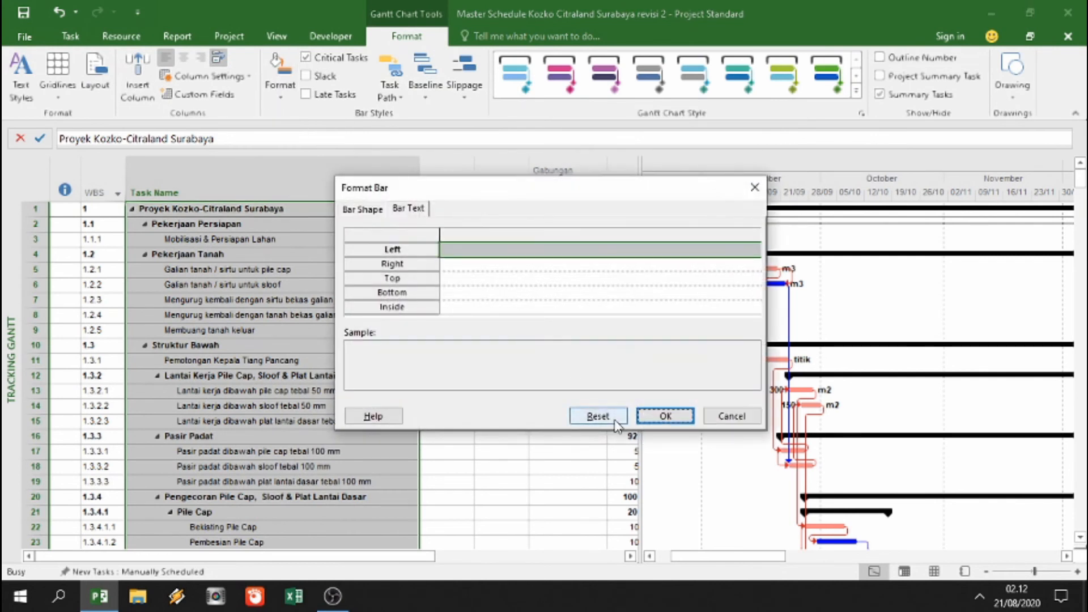
left_click(640, 417)
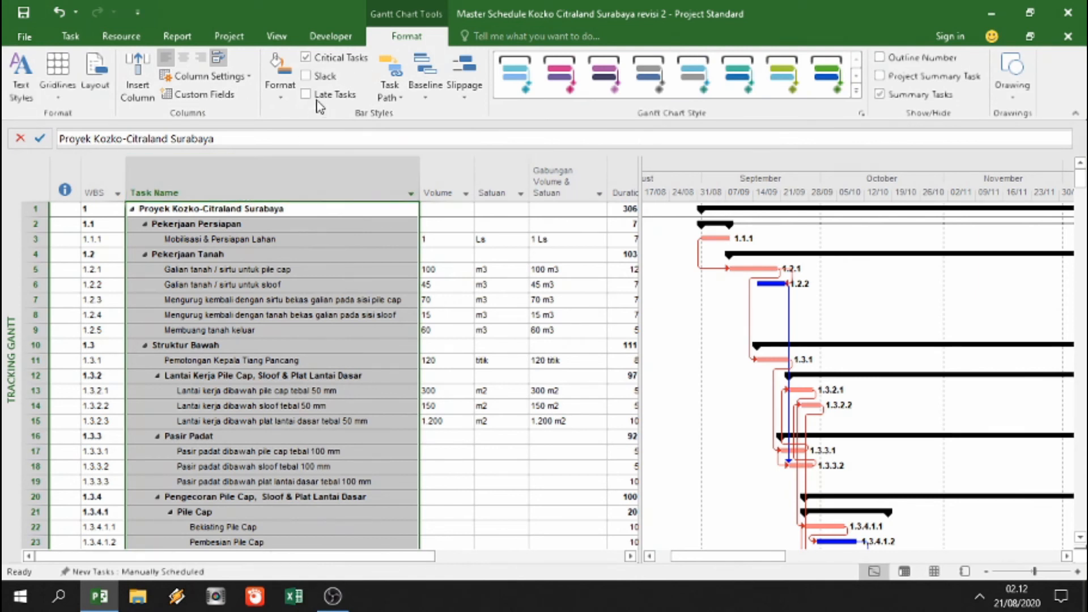
- Set the right bar text of all selected tasks to Text3 (Gabungan Volume & Satuan)
left_click(279, 96)
left_click(293, 118)
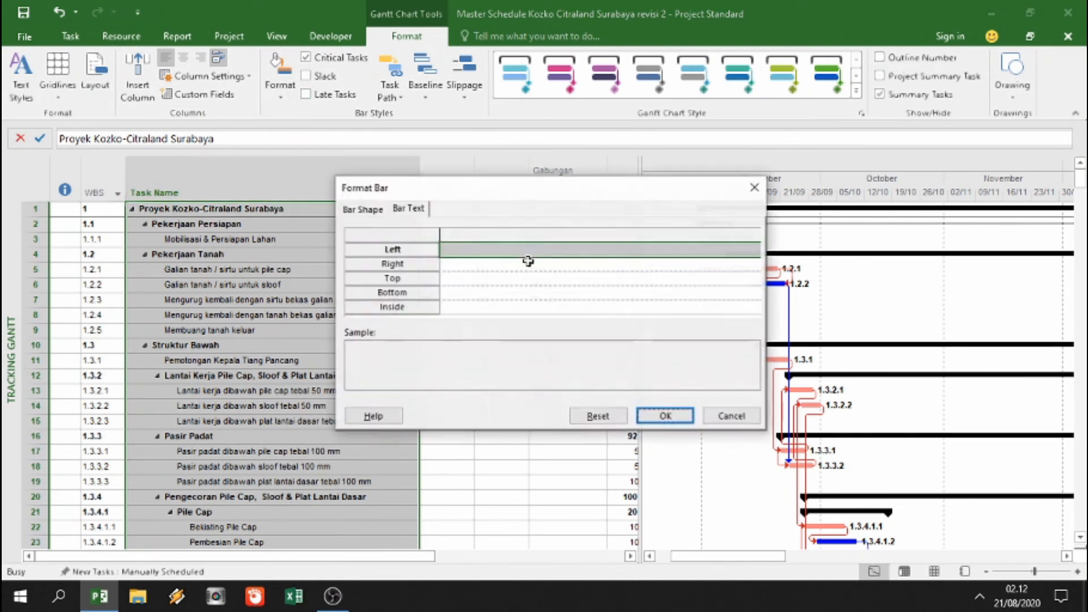
left_click(716, 265)
left_click(756, 267)
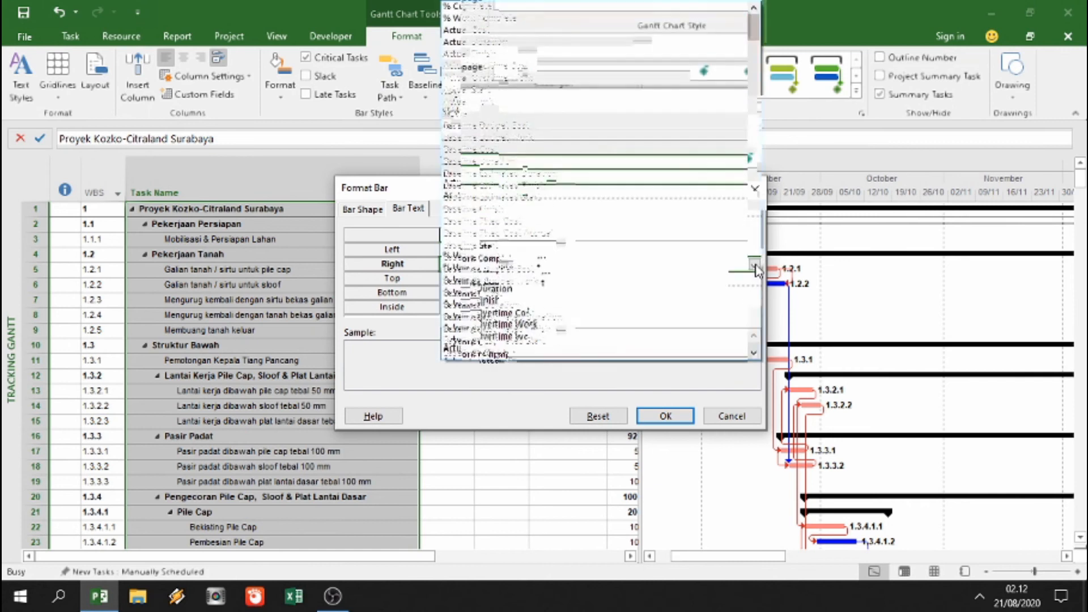
type("te")
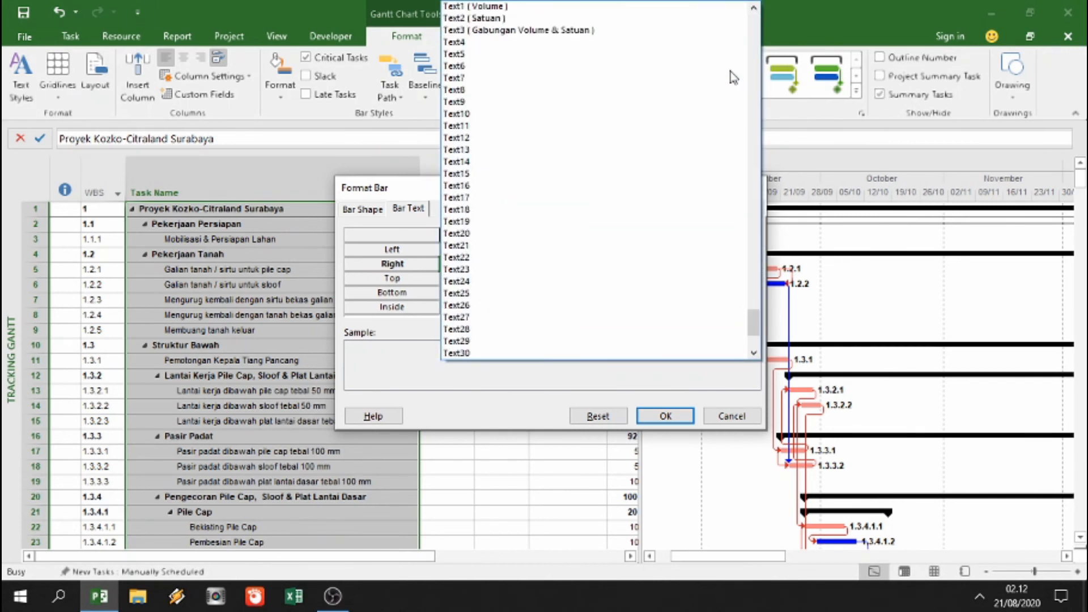
left_click(595, 30)
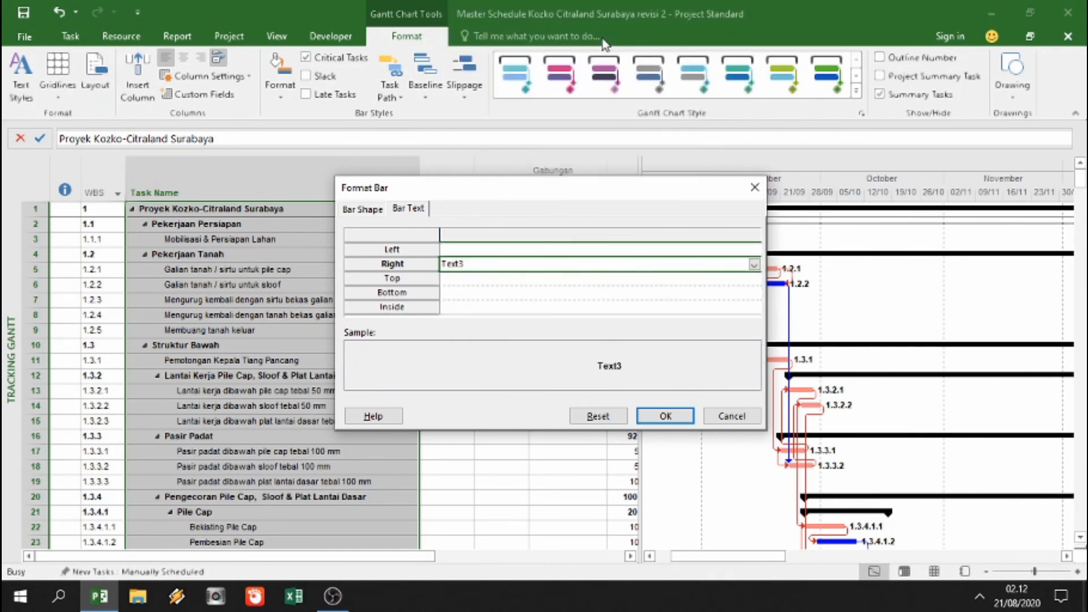
left_click(657, 415)
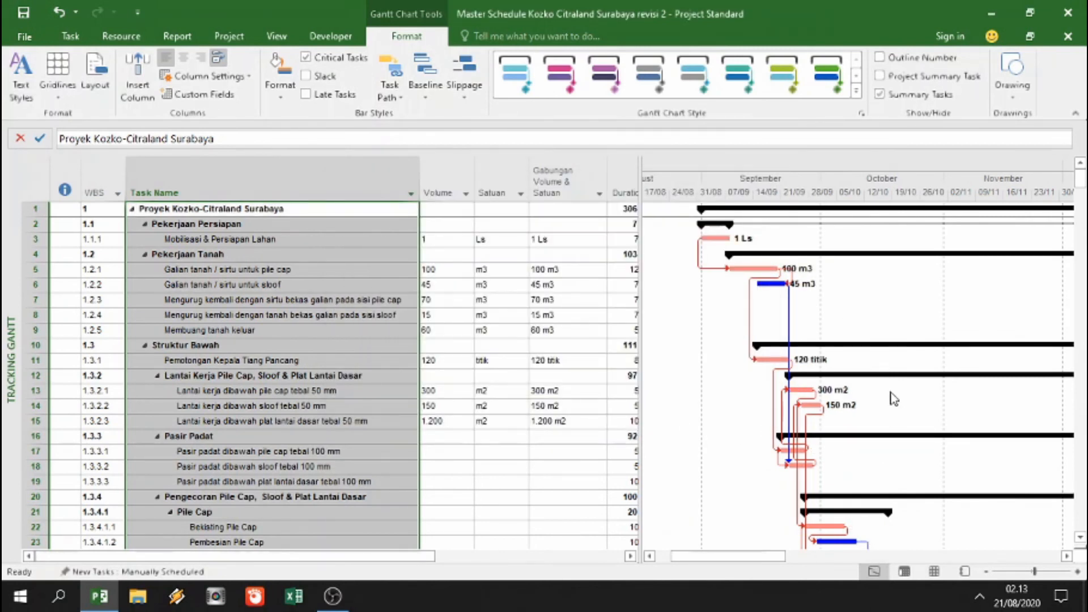
- Widen the table area to include the Predecessors column and hide the Gabungan Volume & Satuan column
left_click(492, 270)
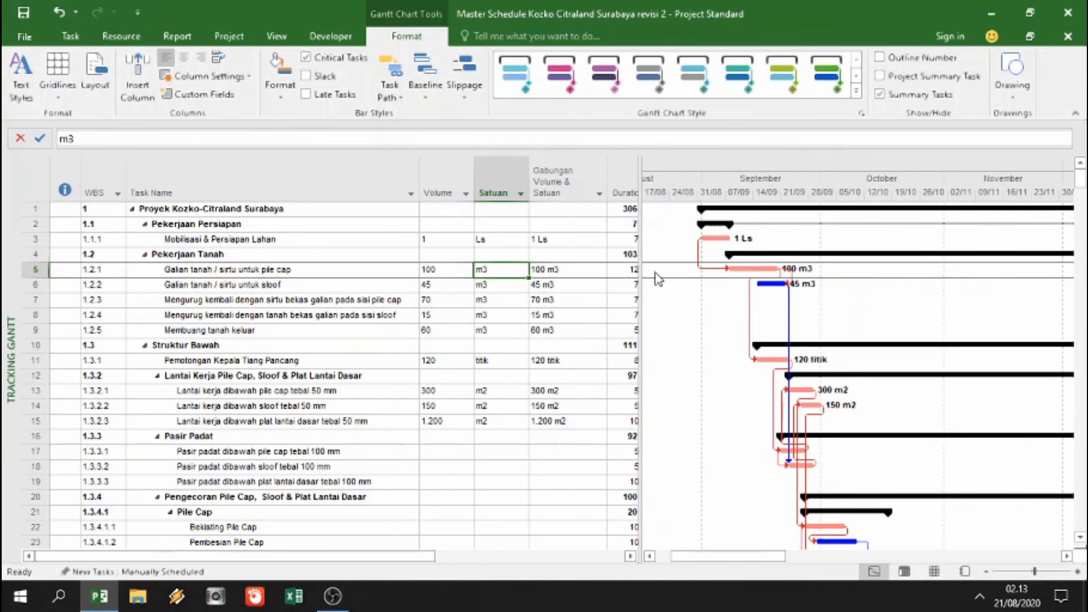
left_click_drag(640, 288, 901, 283)
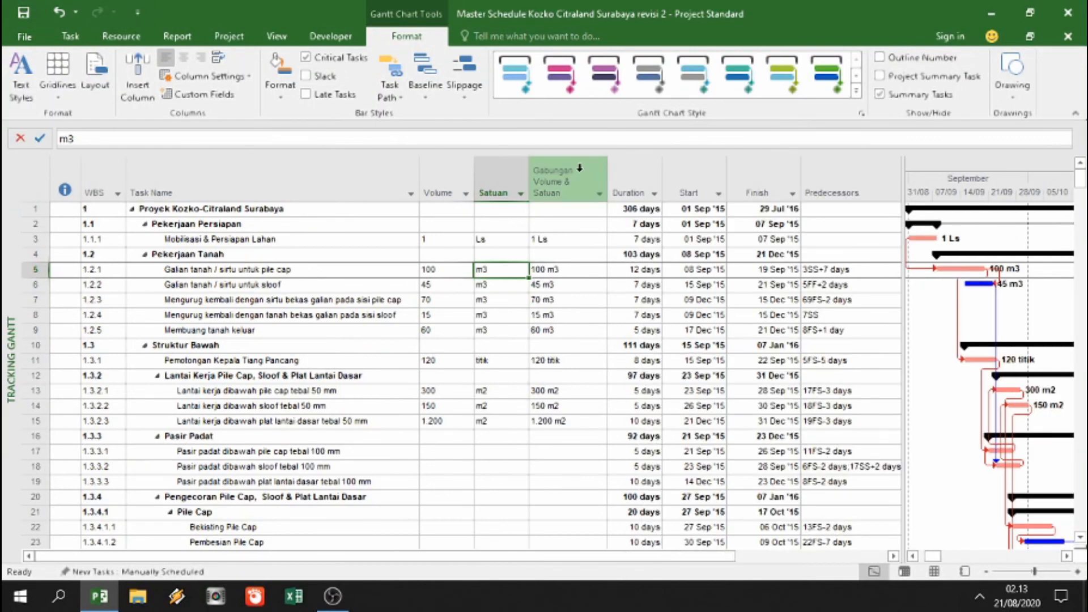
right_click(579, 168)
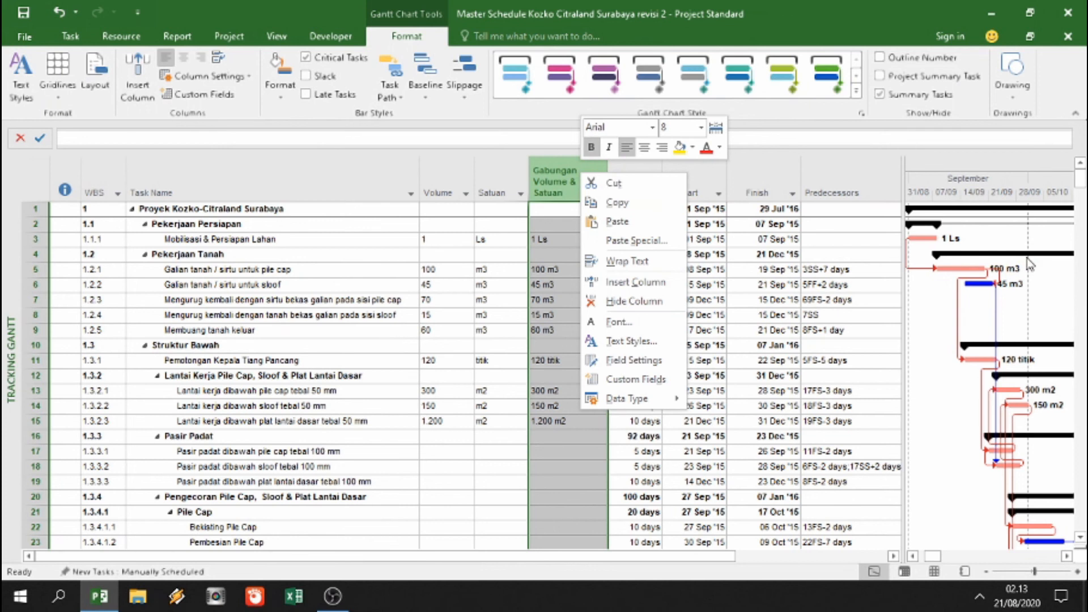
left_click(626, 301)
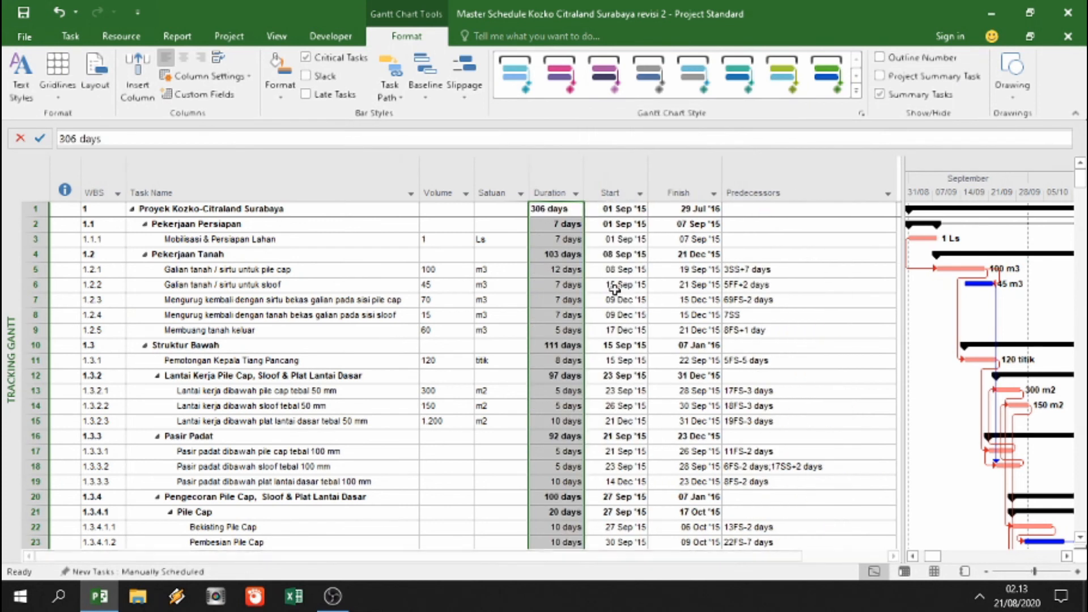
- Shrink the table area to end just past the Finish column and narrow the Volume column slightly
left_click_drag(902, 271, 724, 266)
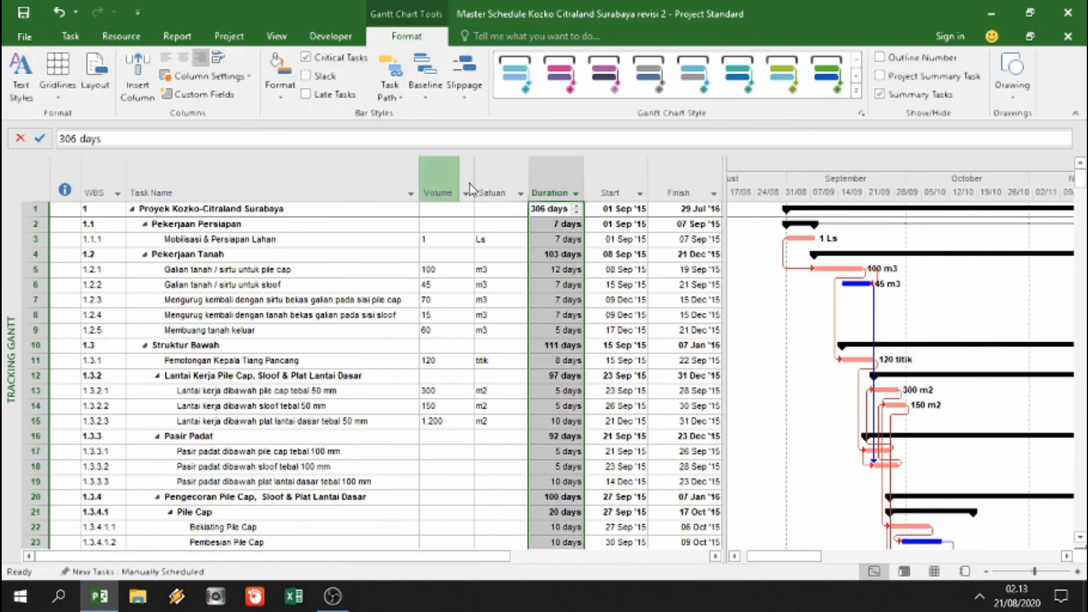
left_click_drag(472, 179, 467, 179)
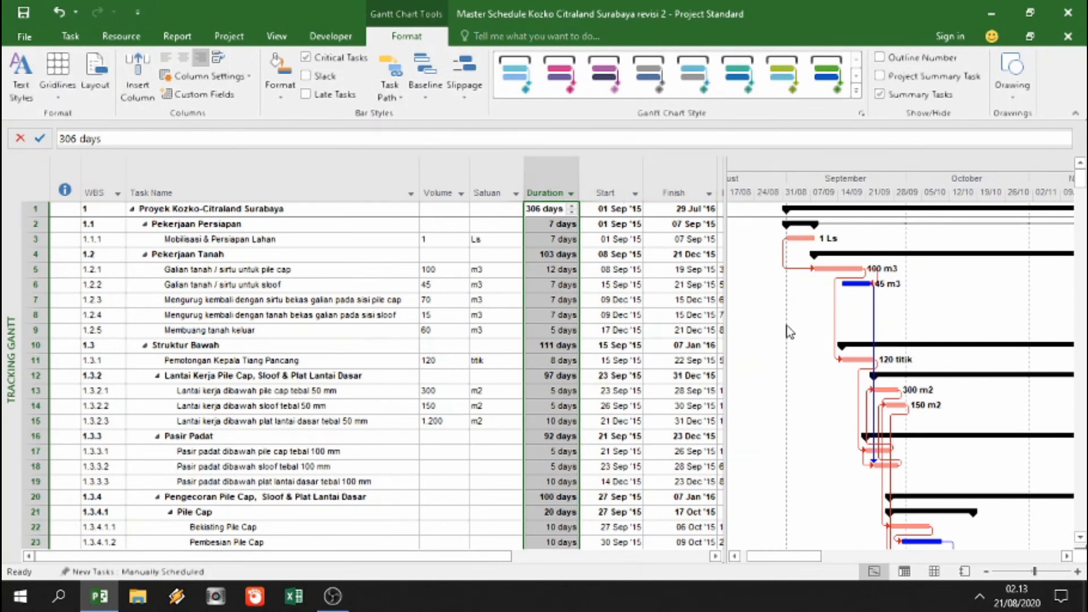
left_click_drag(726, 316, 729, 317)
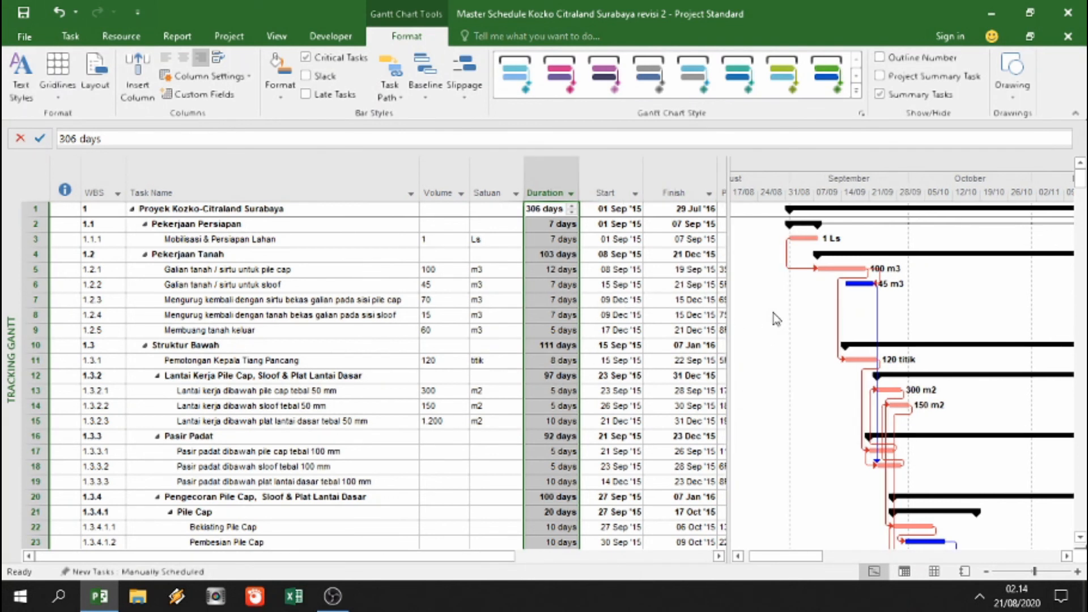
left_click(512, 352)
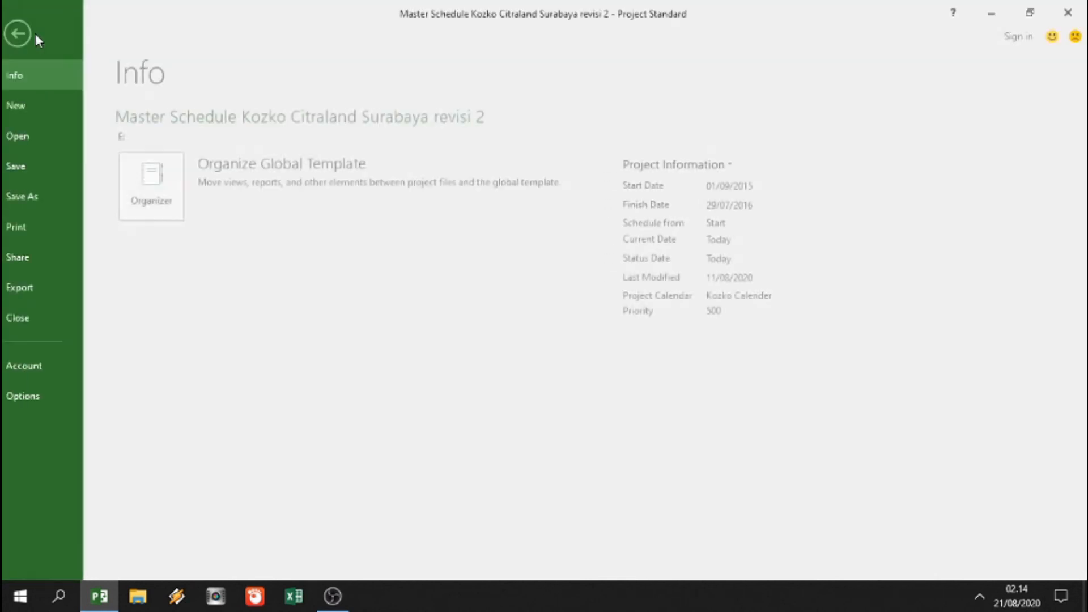
- Open the print preview of the master schedule and zoom in on the bar labels of the first page
left_click(31, 35)
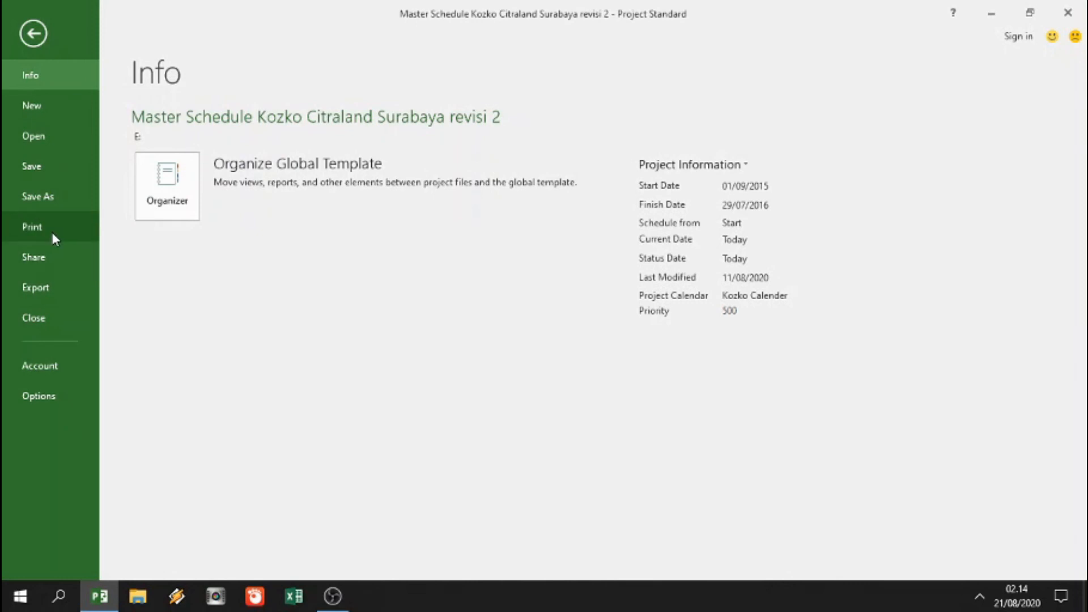
left_click(50, 229)
left_click(776, 342)
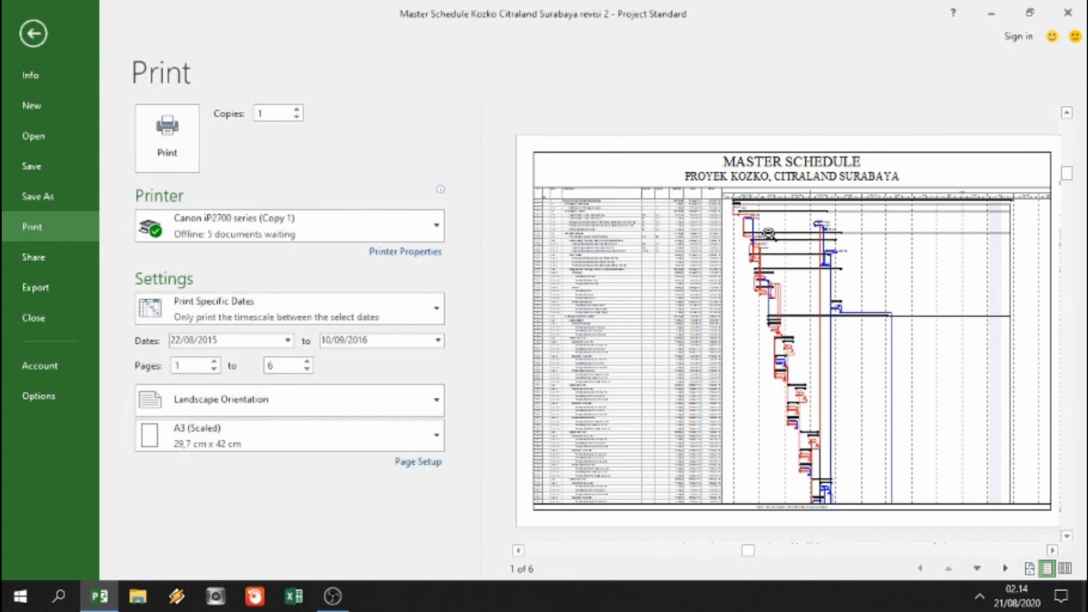
left_click(771, 238)
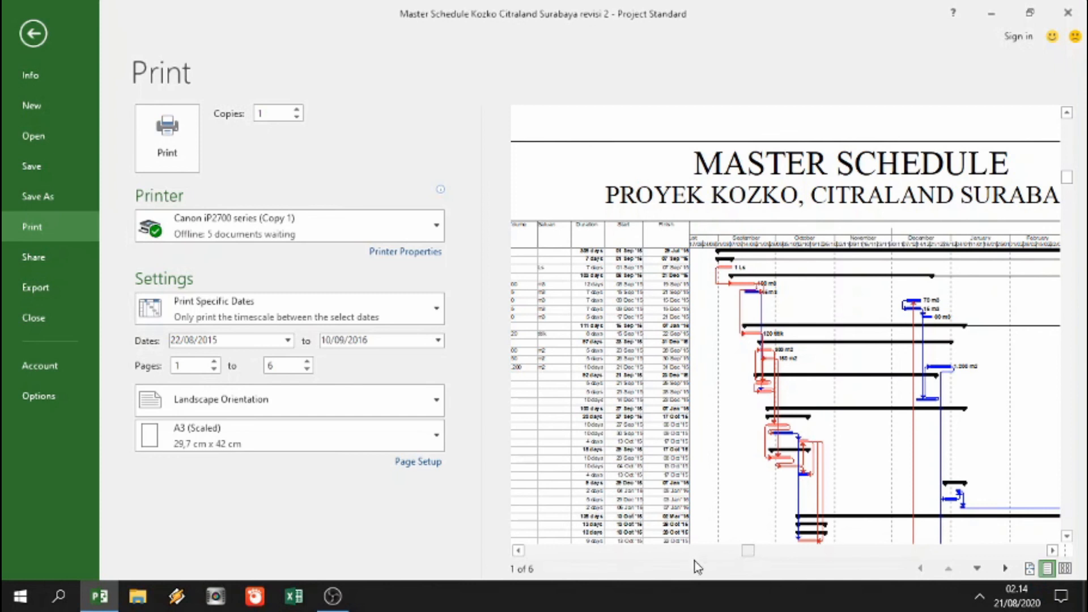
- Examine the table columns and the Volume and Satuan bar labels on the first preview page, and return to the Gantt chart
left_click(520, 550)
left_click(520, 551)
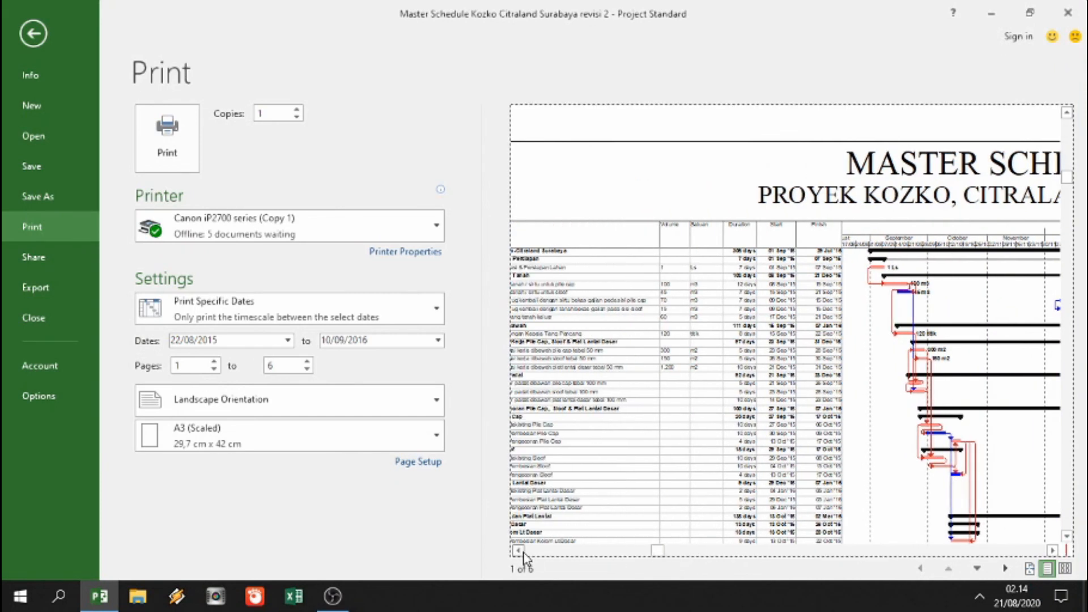
left_click(521, 551)
left_click(520, 551)
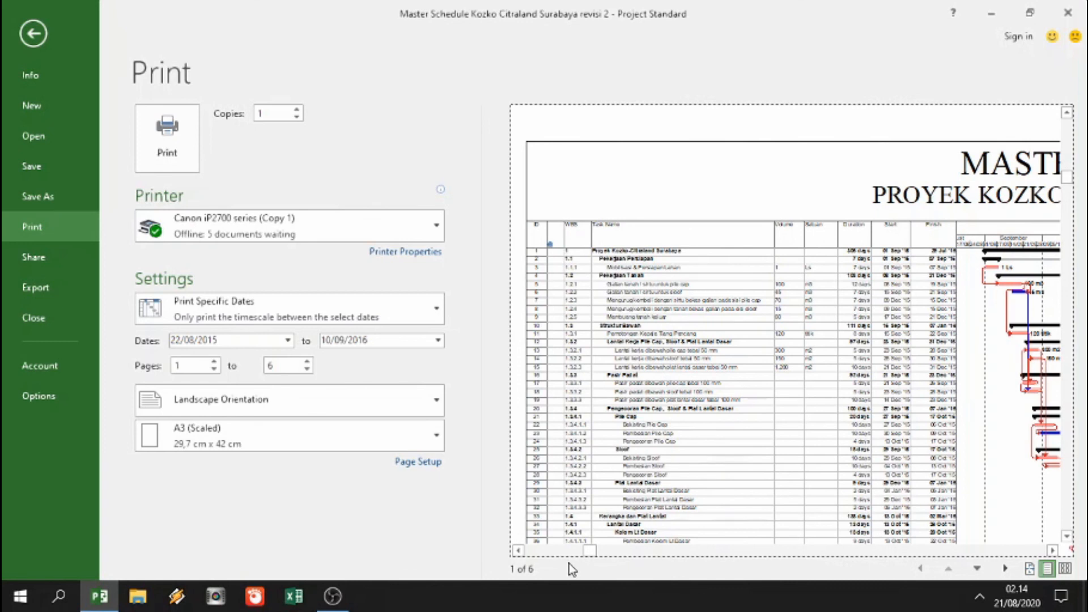
left_click(1052, 550)
left_click(1052, 550)
left_click(1052, 550)
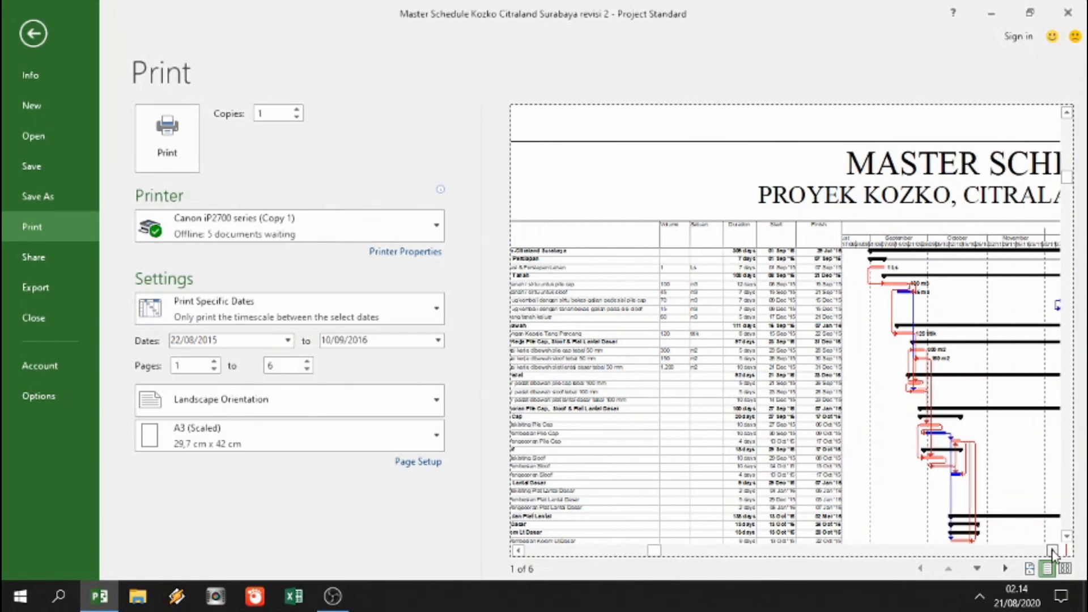
left_click(1052, 550)
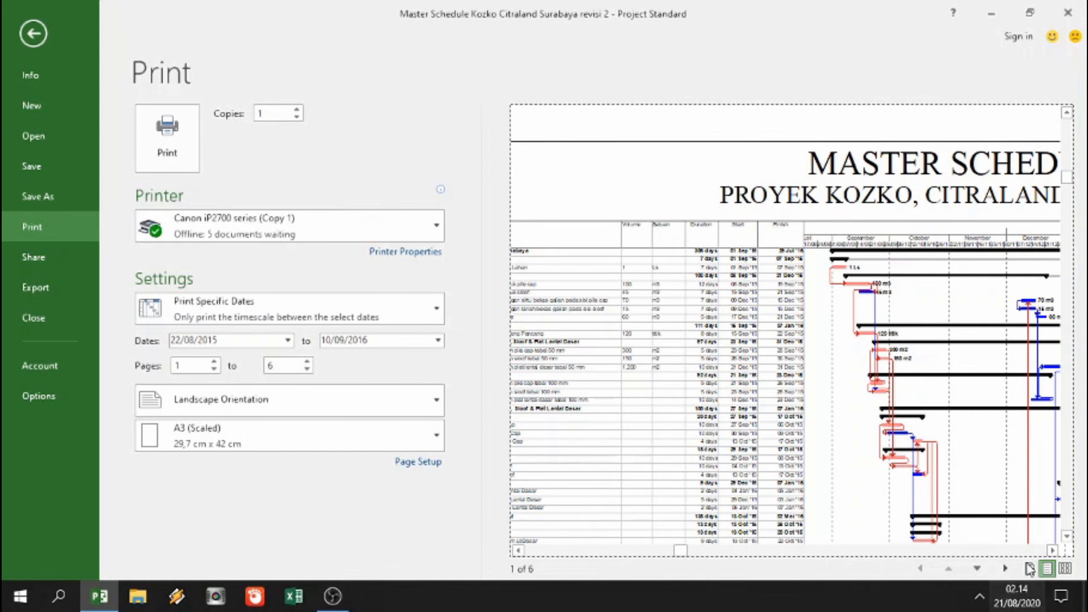
left_click(1050, 551)
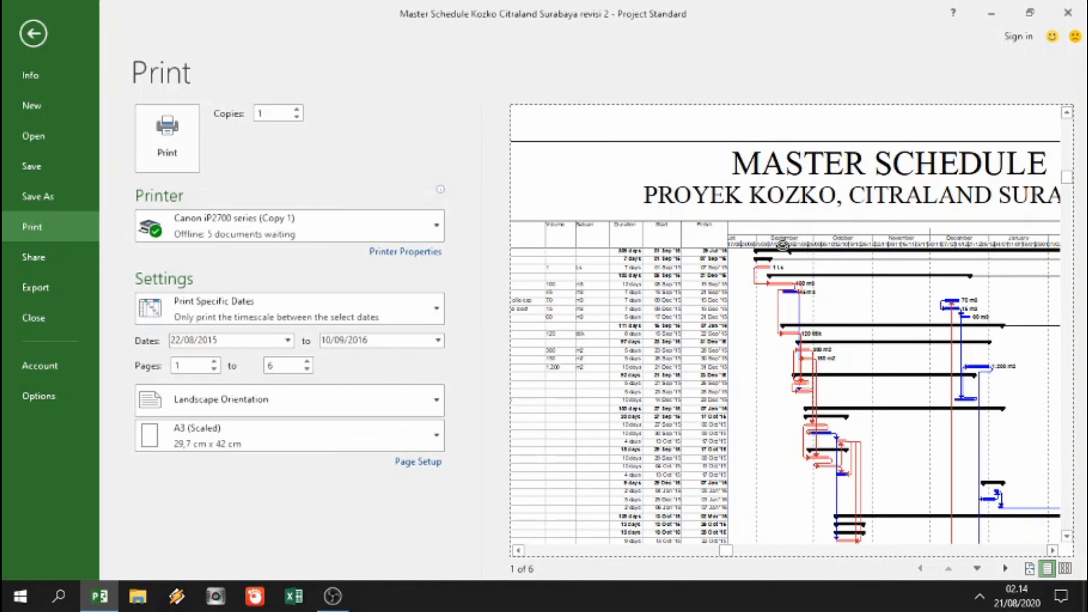
left_click(849, 304)
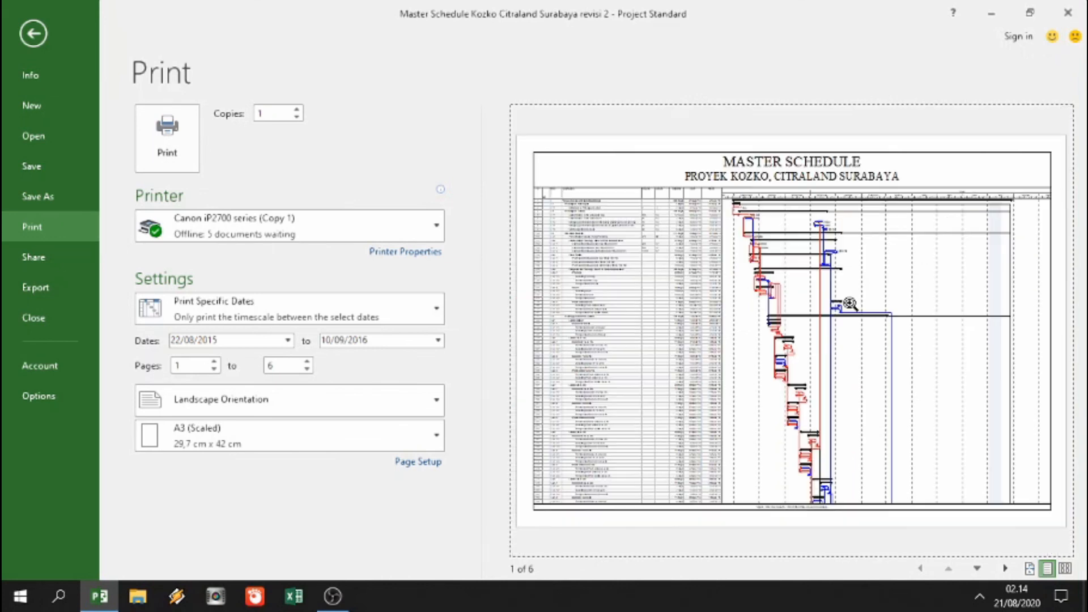
left_click(22, 35)
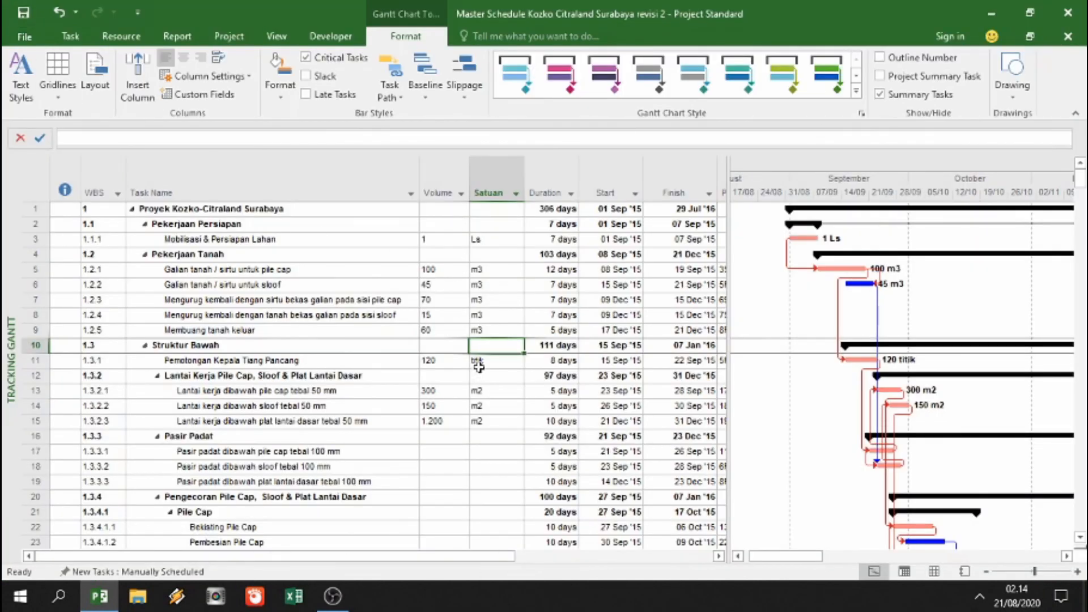